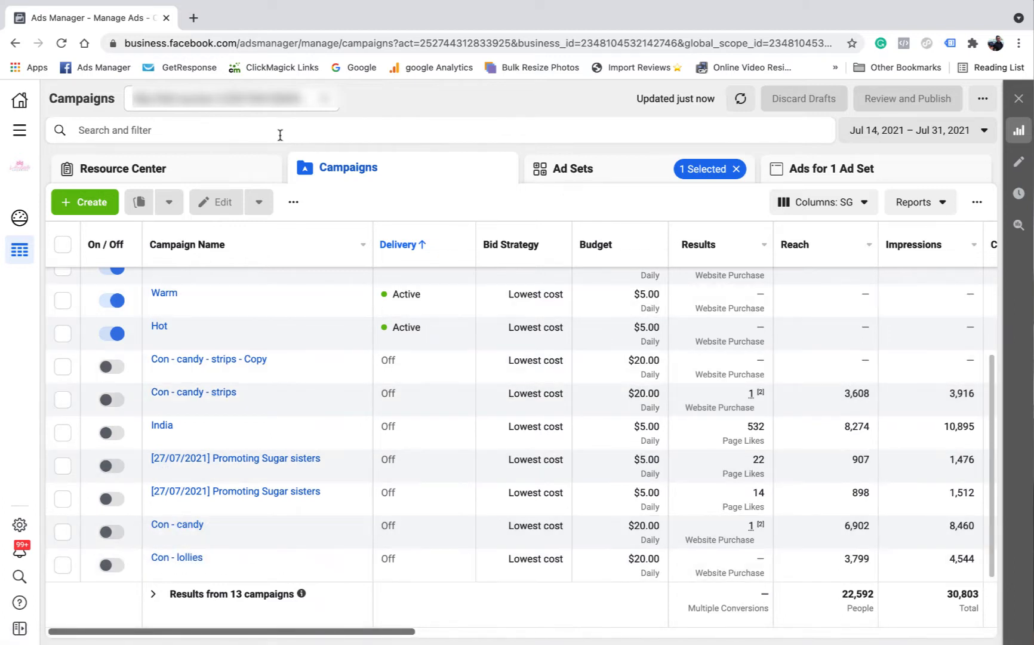
click(19, 132)
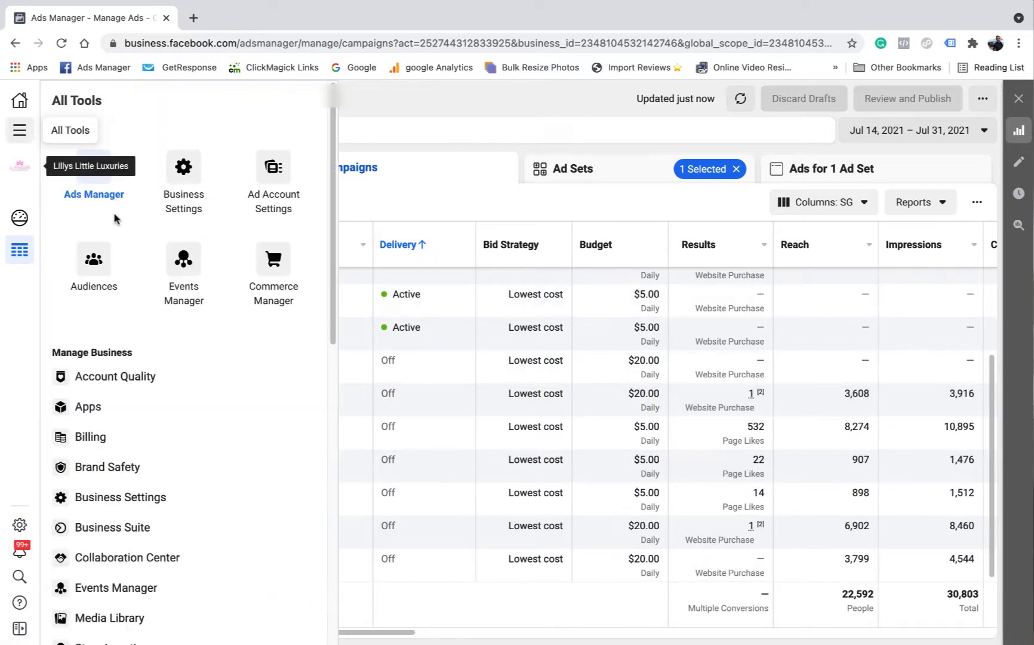
click(569, 97)
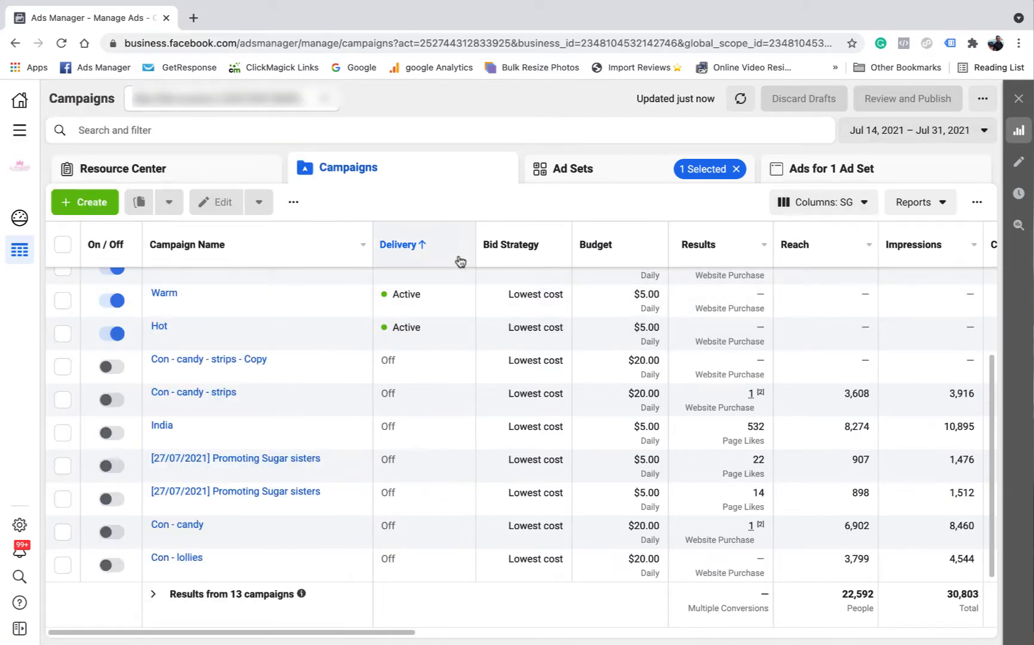
click(851, 203)
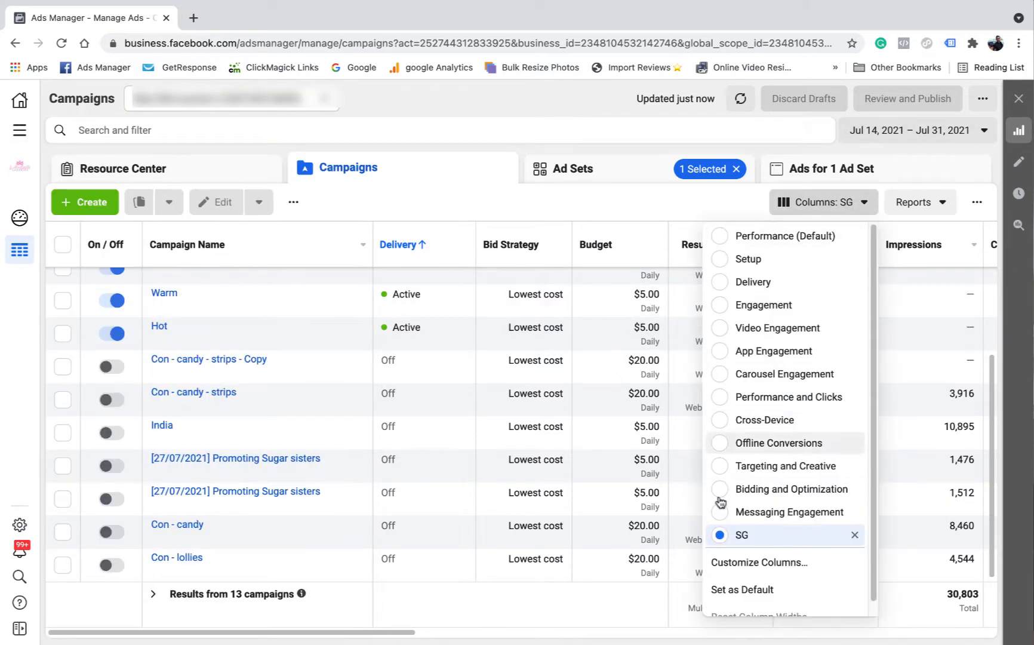
click(774, 535)
drag(377, 631, 279, 634)
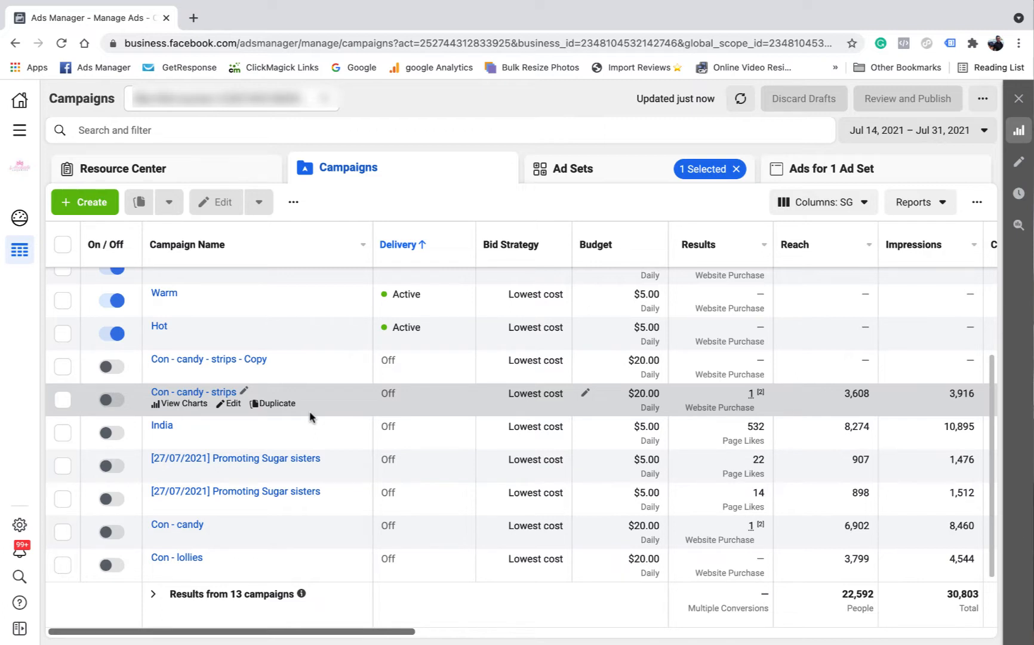
Select only the Con - lollies campaign and open its Con - alen lollies ad set for editing
click(63, 565)
click(62, 532)
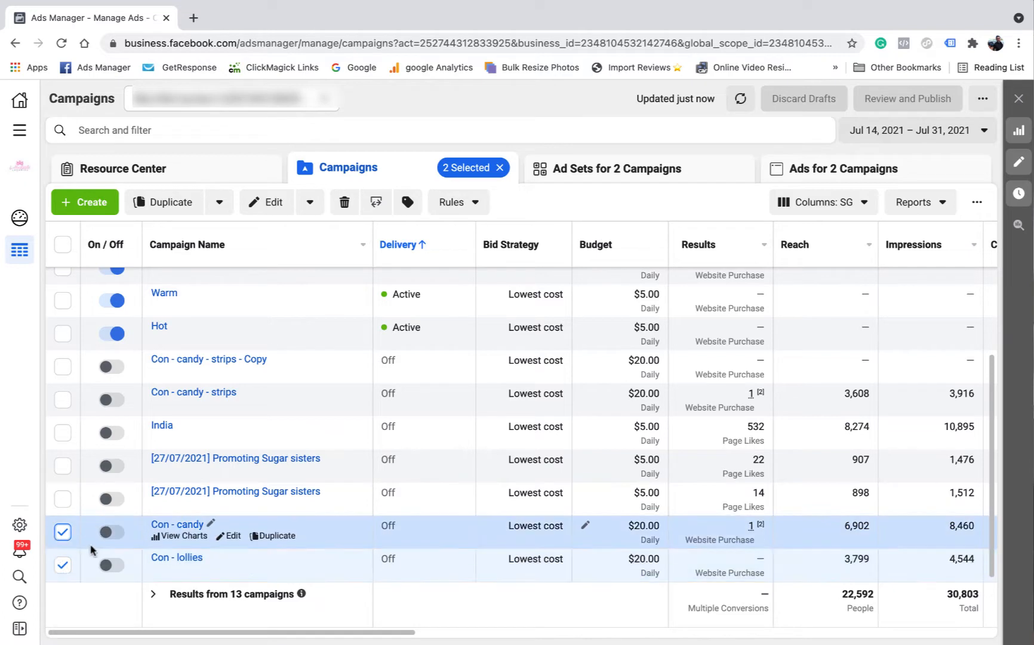
click(63, 531)
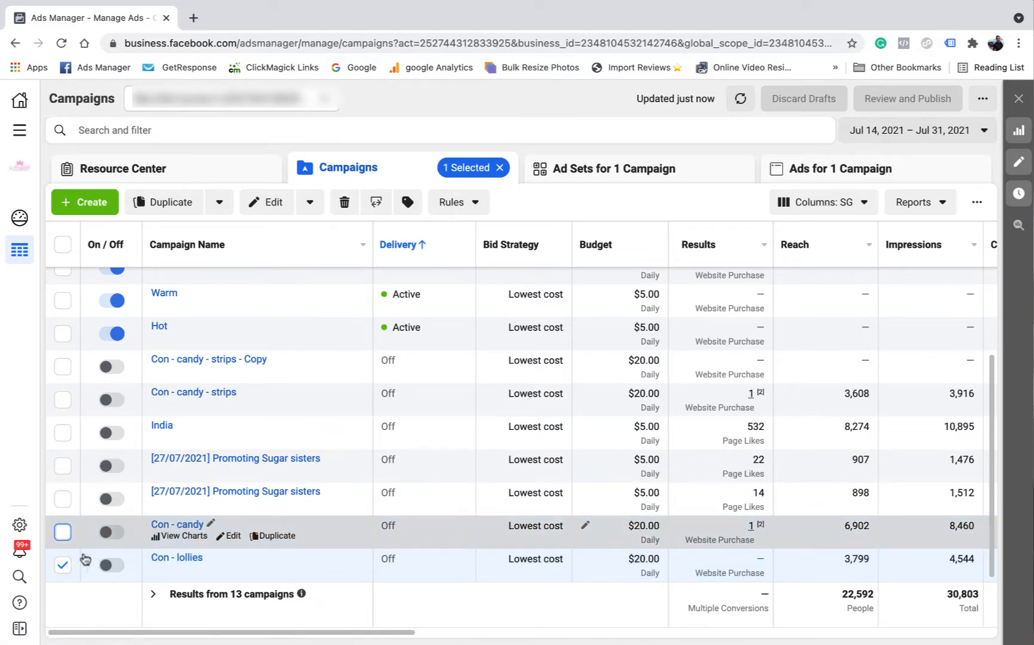
click(605, 170)
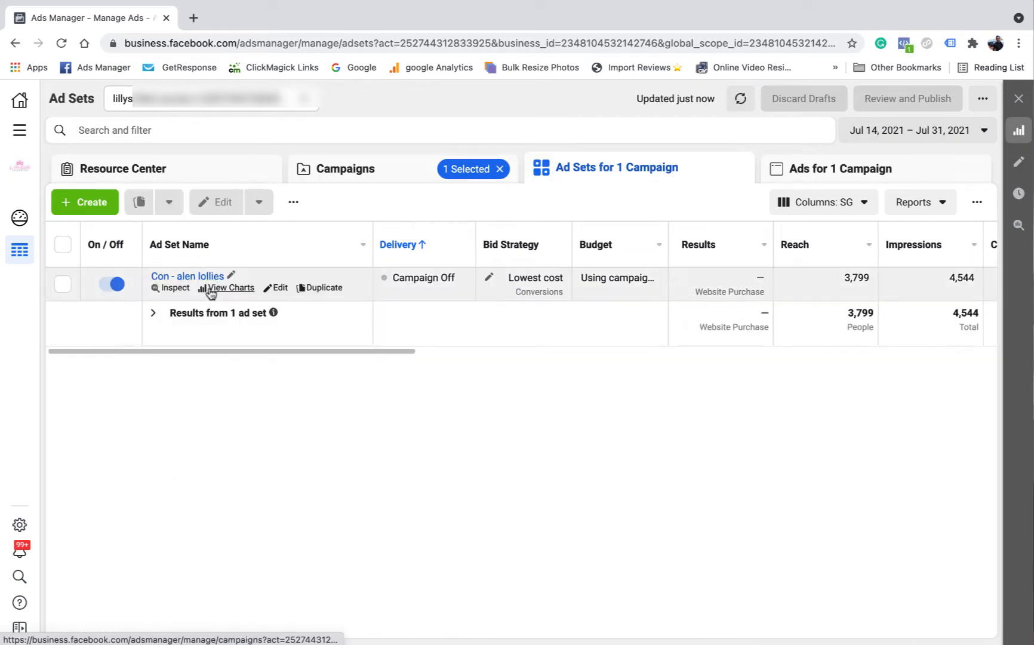
click(281, 289)
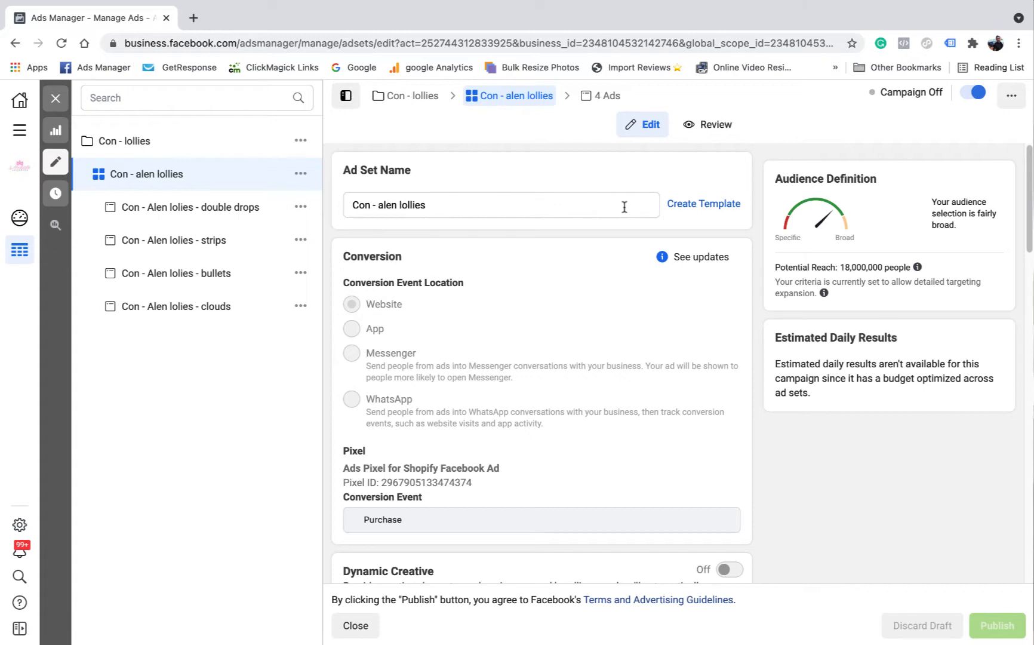
Scroll the Con - alen lollies ad set form and expand Detailed Targeting to show the Allen's Lollies interest
scroll(471, 222, down, 4)
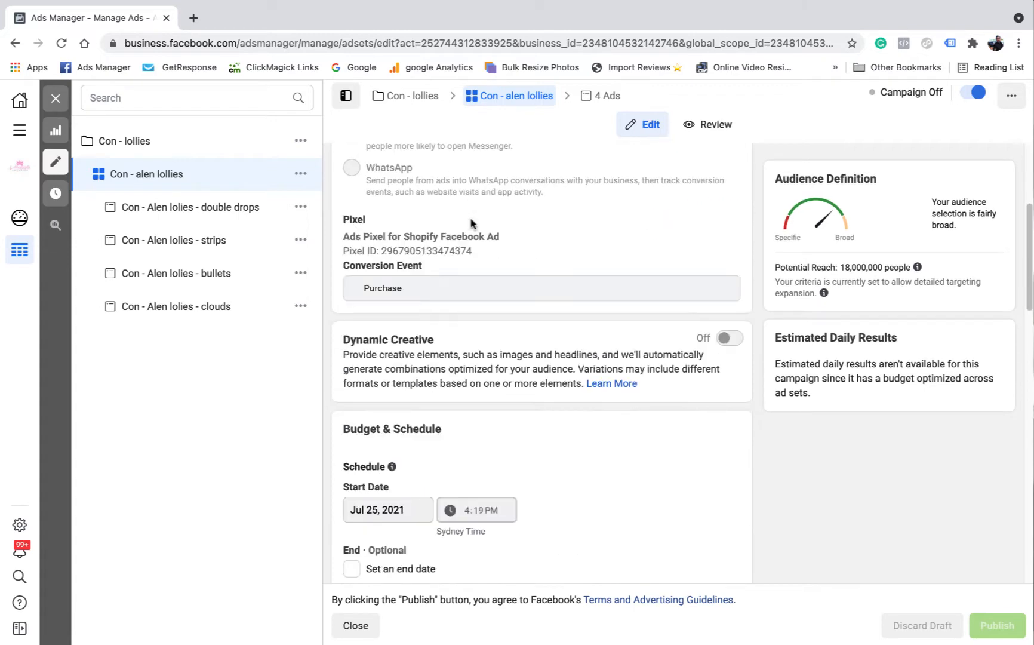
scroll(462, 222, down, 2)
scroll(475, 240, down, 5)
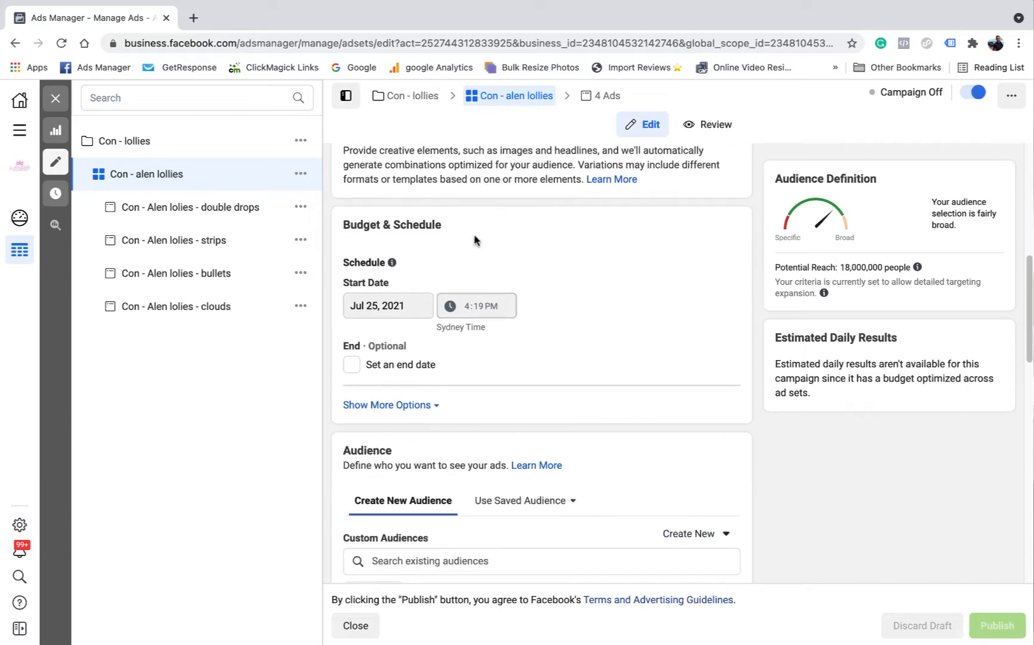
scroll(426, 188, up, 8)
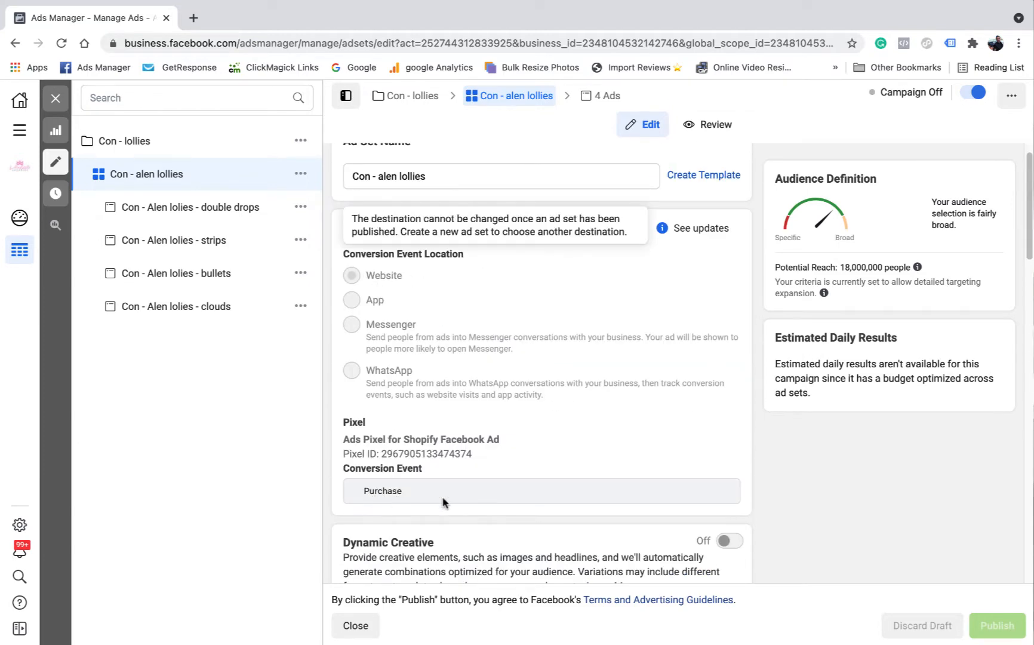
scroll(548, 366, down, 1)
scroll(548, 366, down, 3)
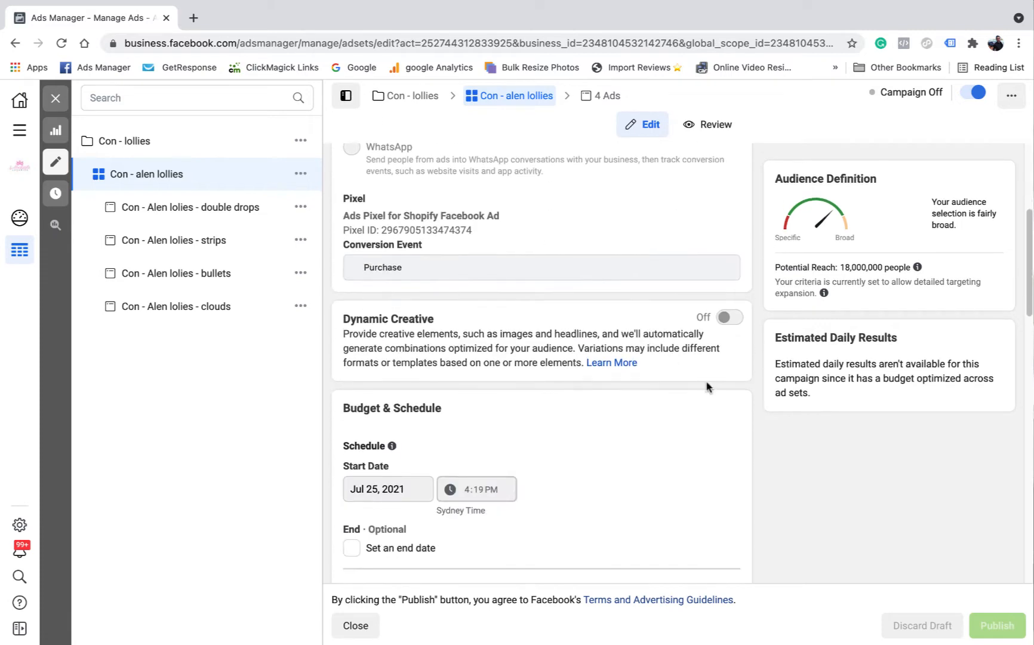
scroll(529, 358, down, 3)
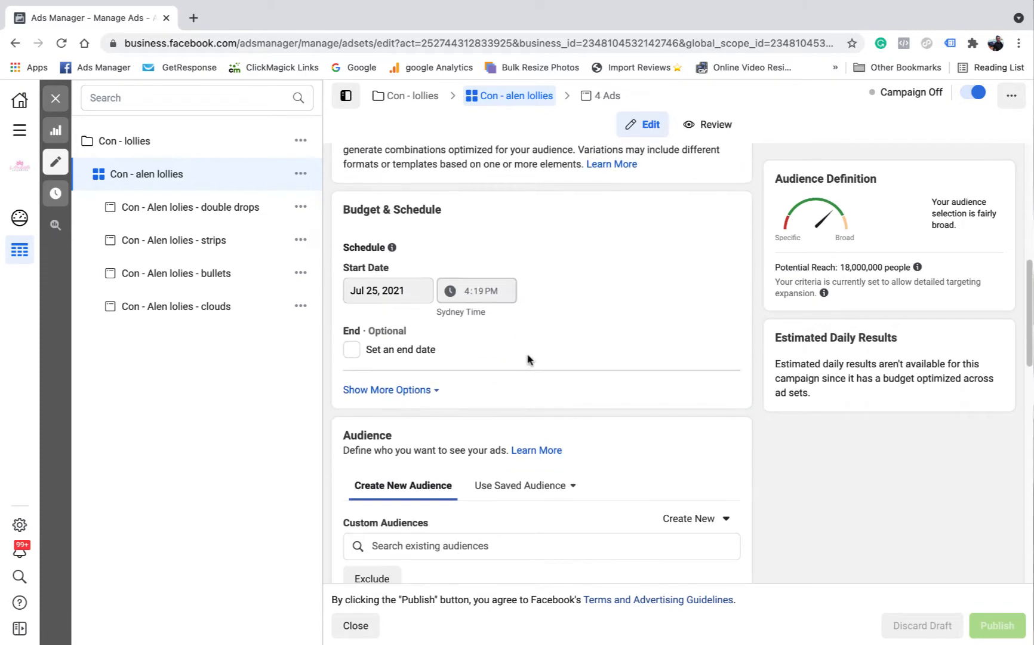
scroll(530, 356, down, 2)
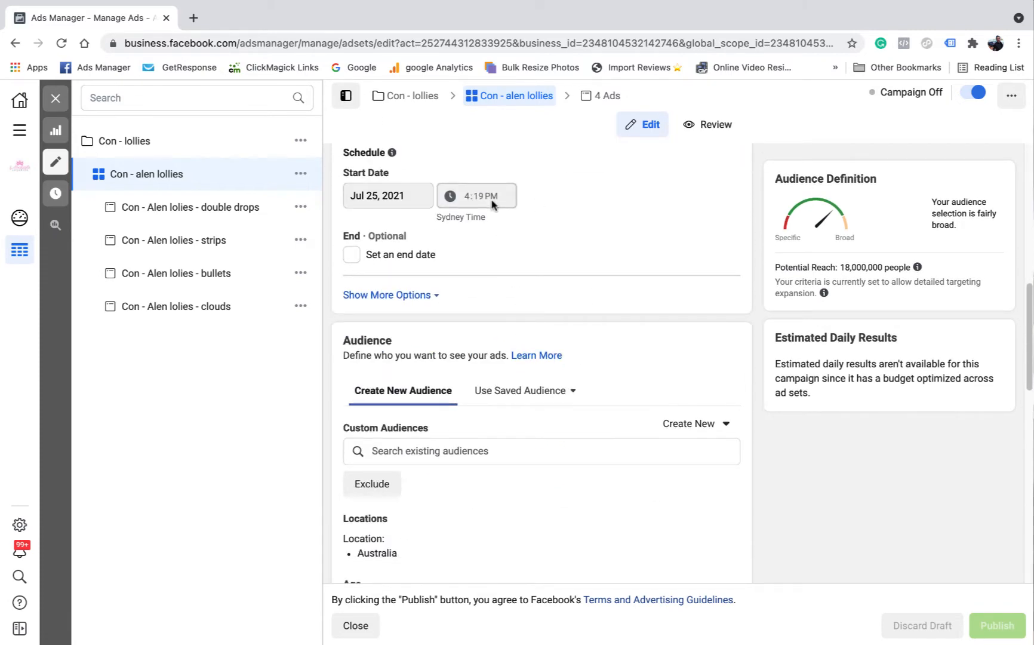
scroll(473, 189, down, 1)
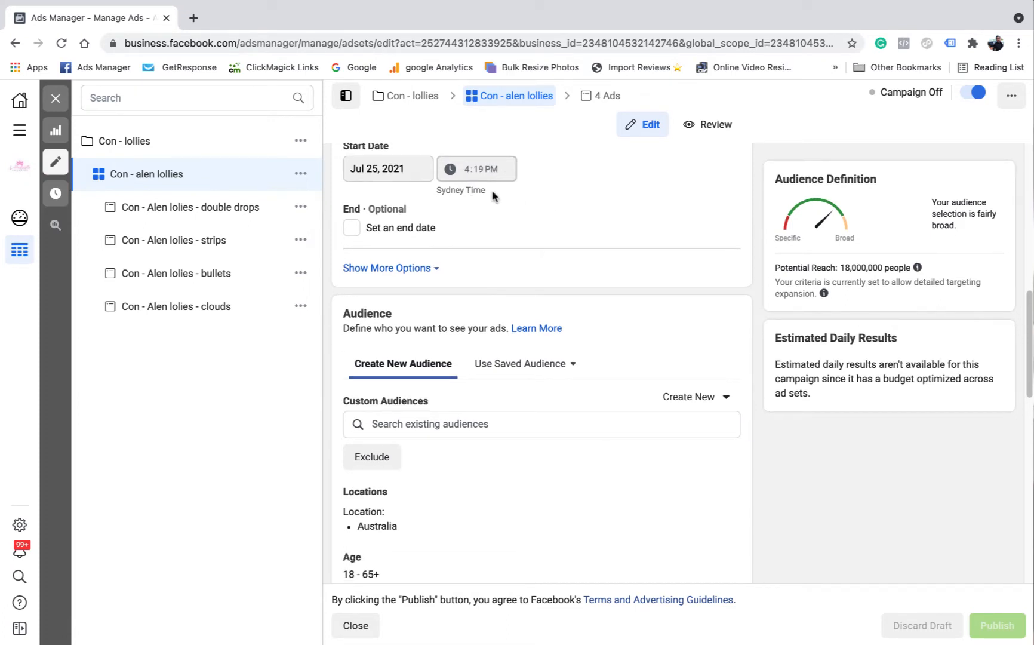
scroll(526, 272, down, 4)
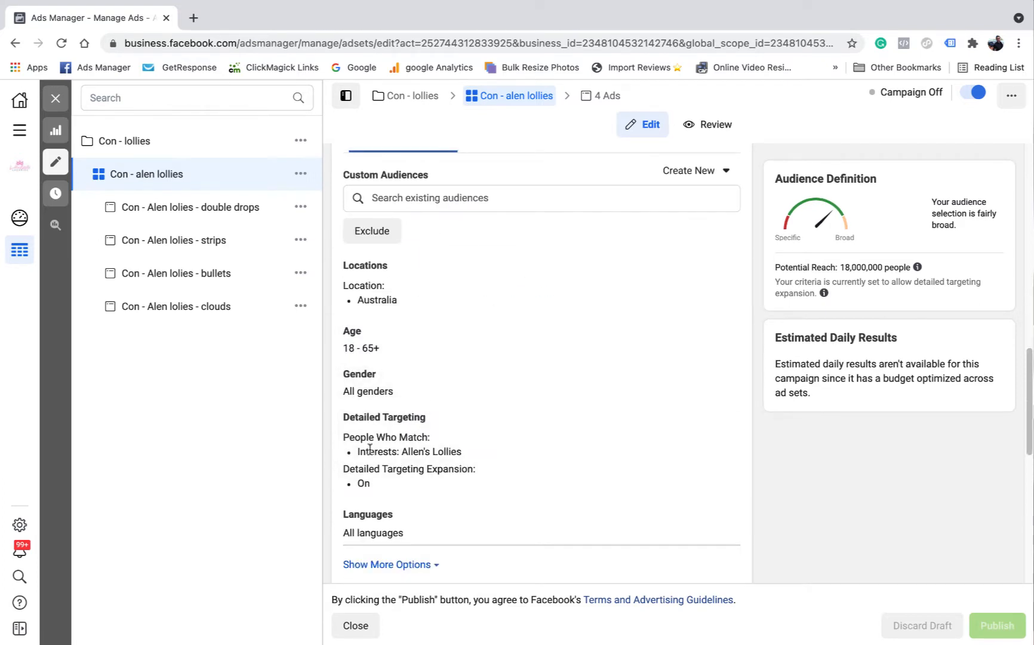
click(723, 421)
scroll(438, 403, down, 2)
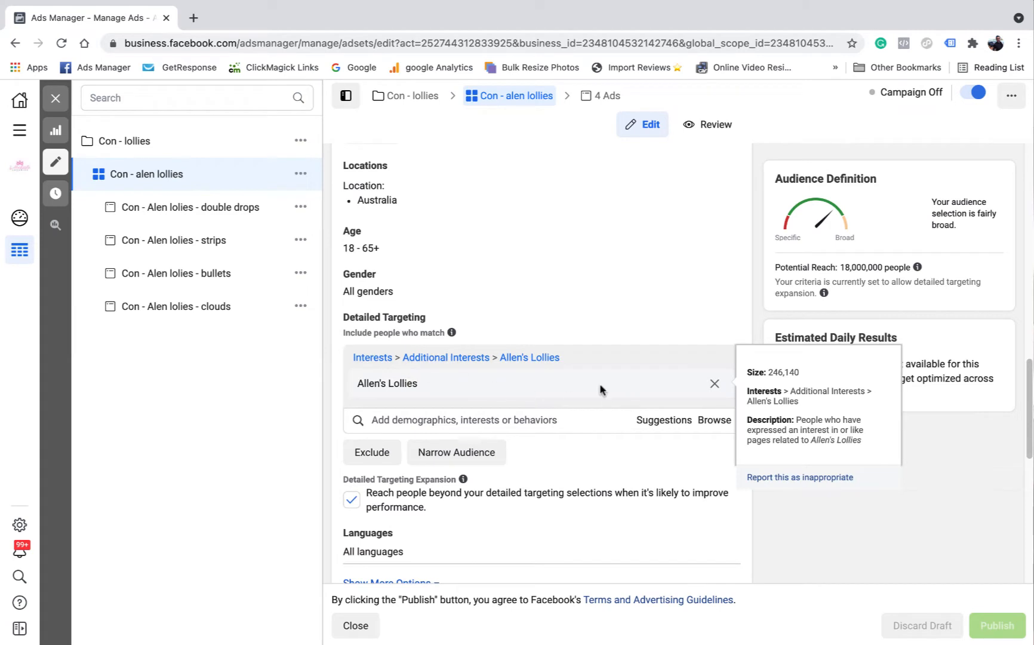
click(352, 500)
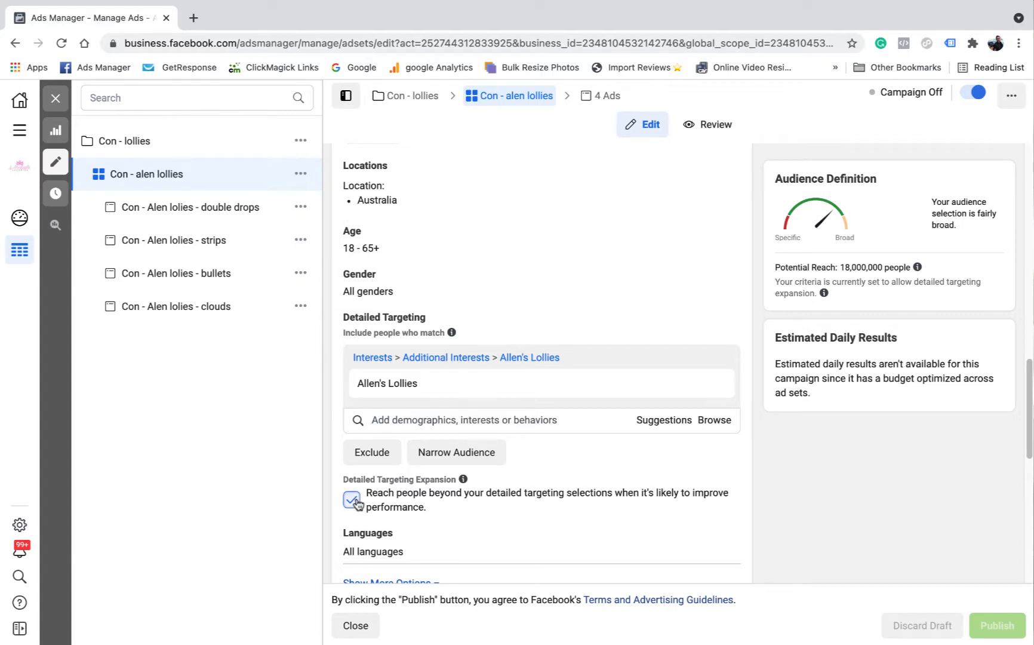
click(353, 500)
scroll(607, 388, down, 1)
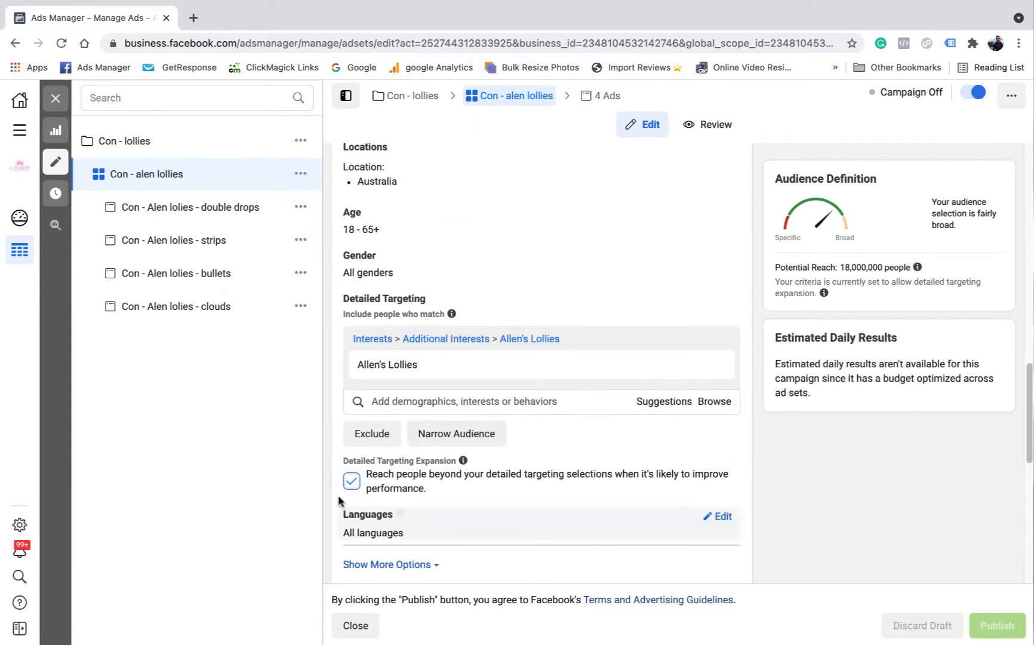
scroll(364, 495, down, 5)
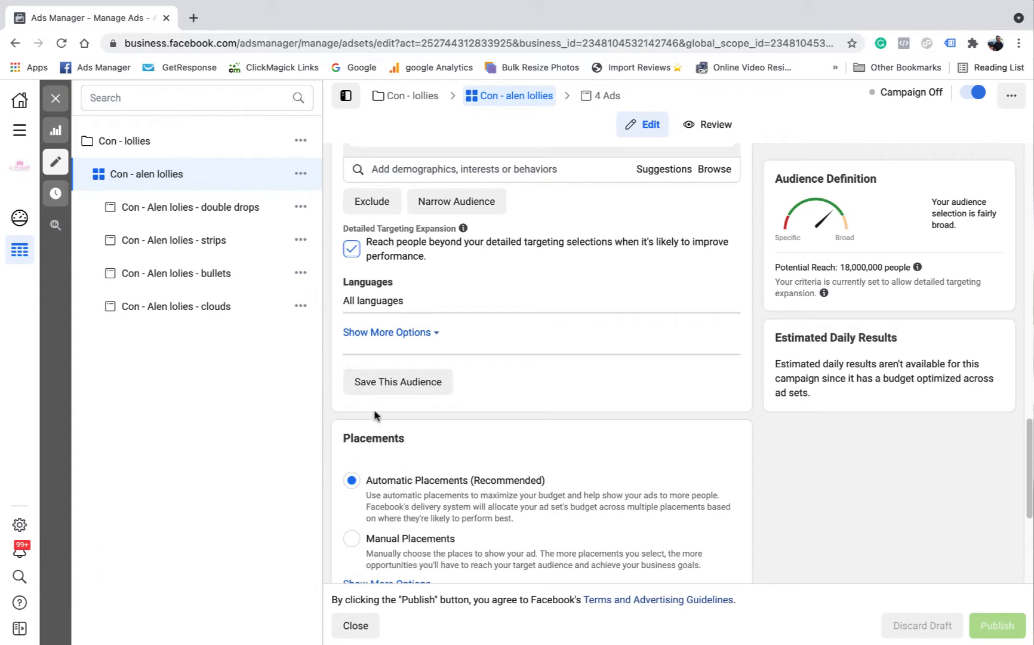
scroll(374, 415, down, 5)
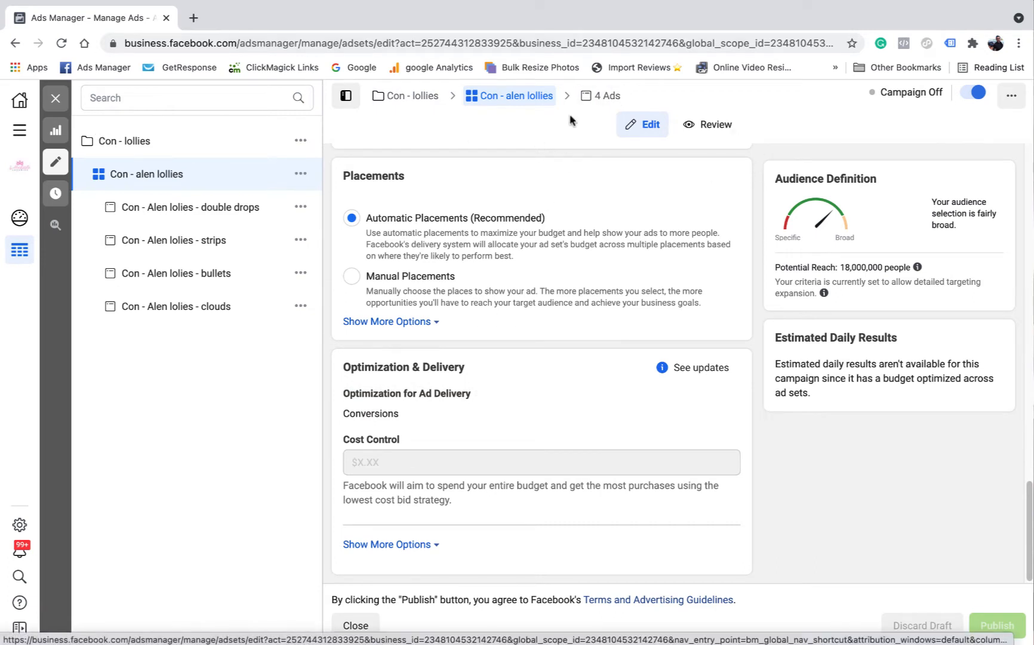
Open all four Con - alen lollies ads with preview on, then close the editor to the Ads table
click(601, 100)
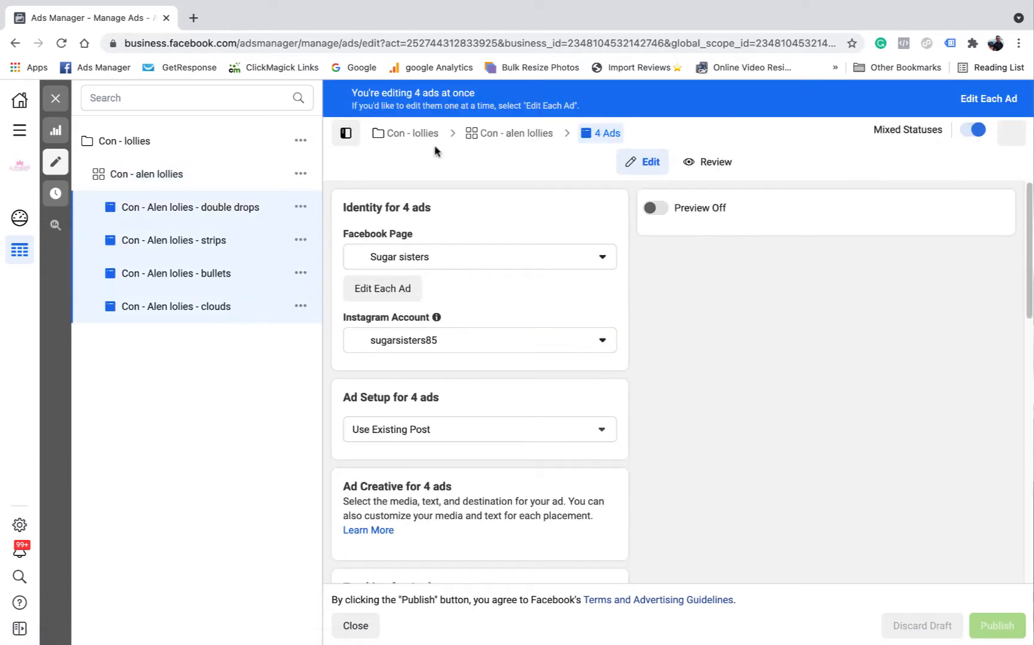
click(664, 210)
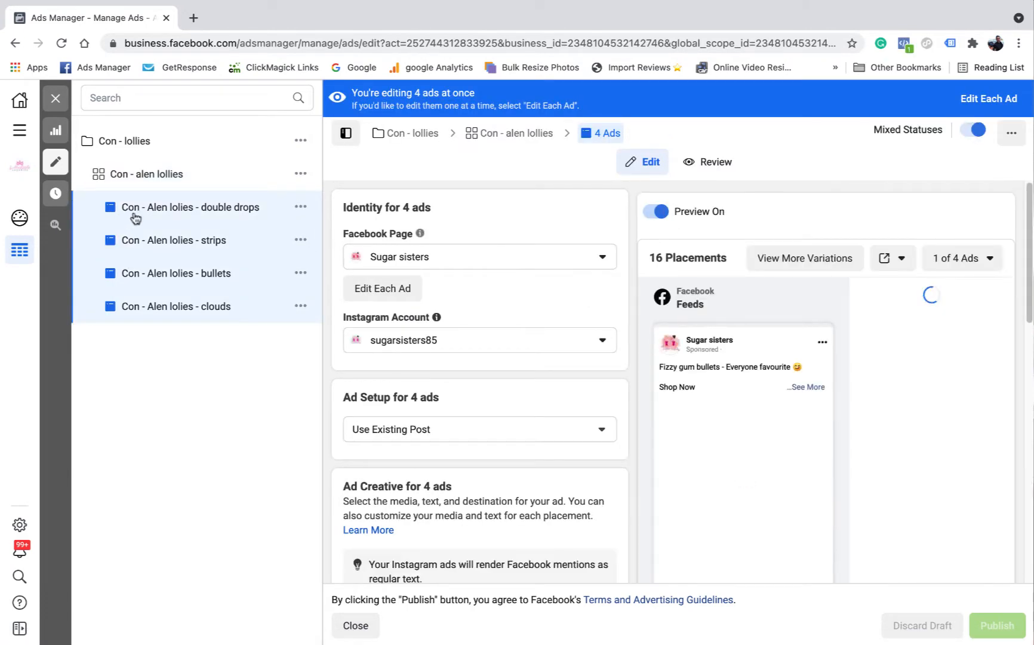
scroll(630, 346, down, 2)
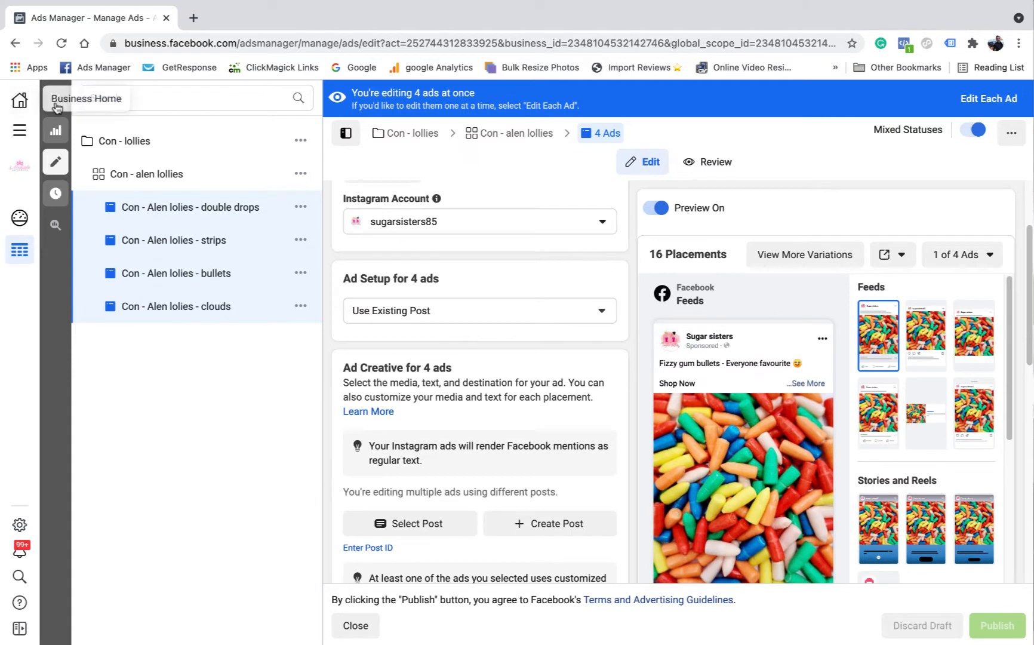
scroll(418, 262, up, 2)
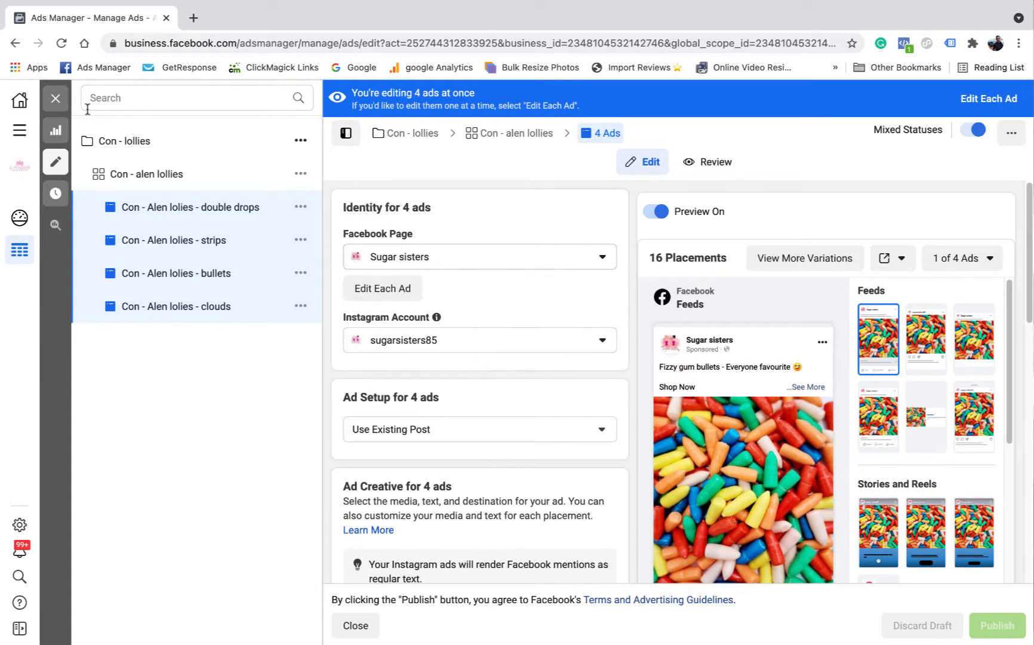
click(60, 101)
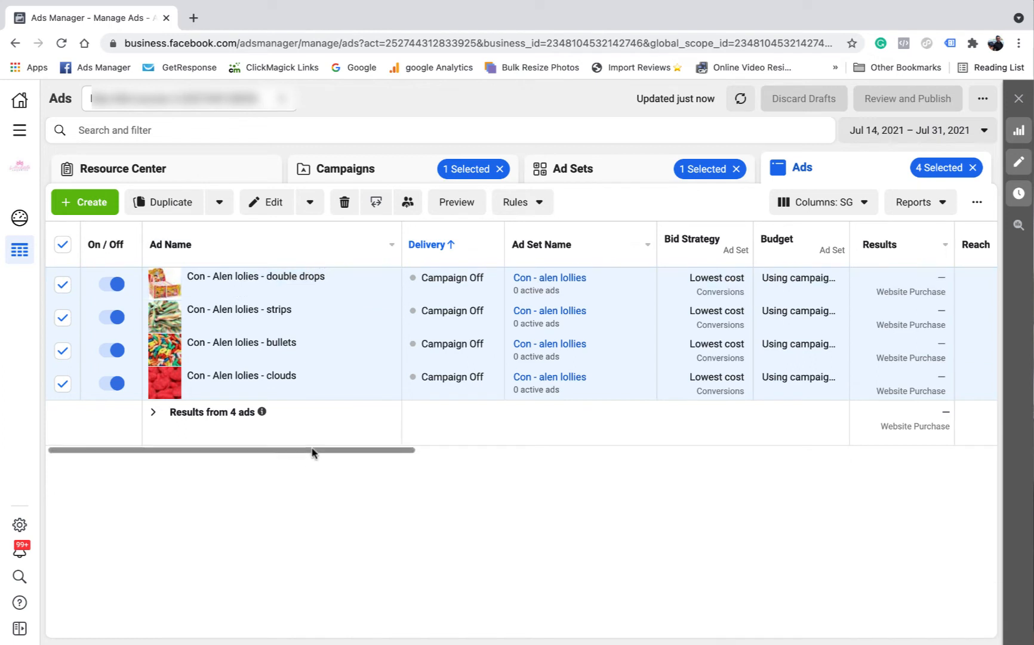
drag(314, 449, 530, 469)
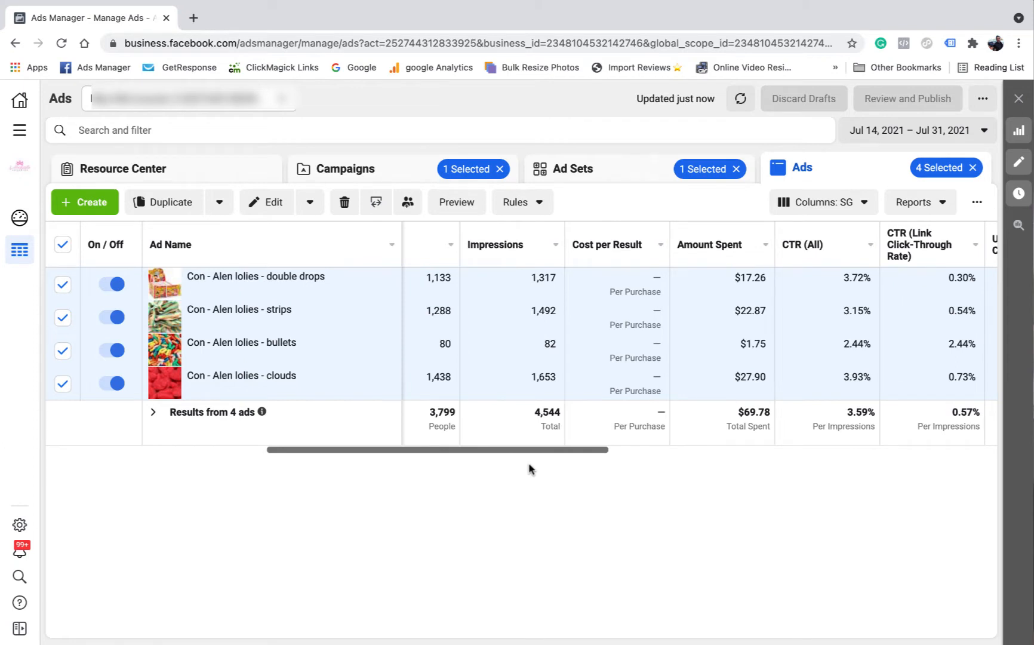
drag(530, 452, 500, 454)
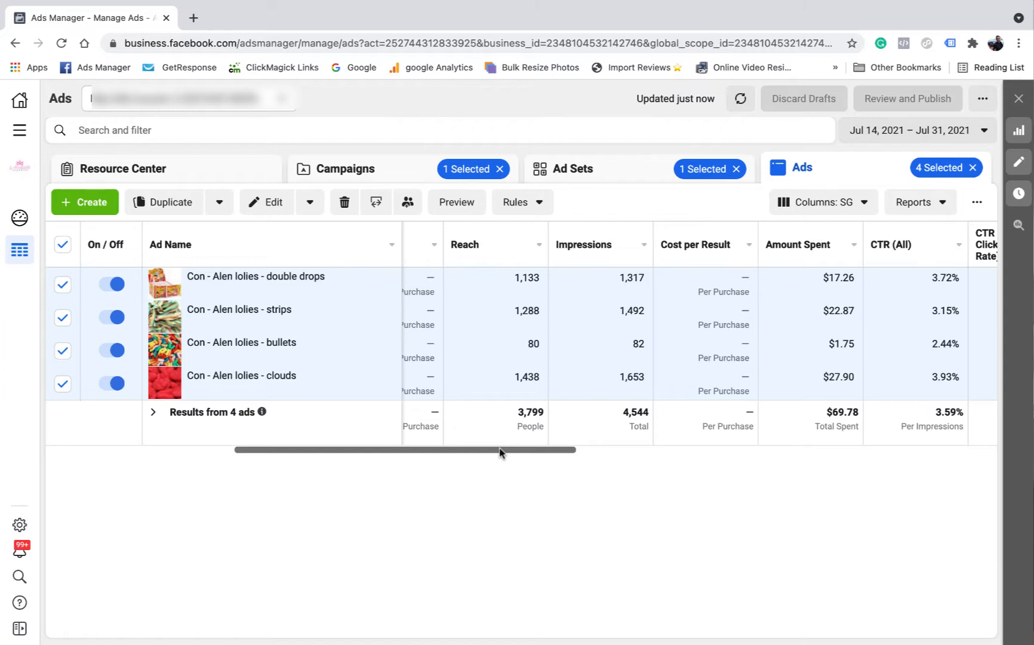
drag(500, 452, 721, 469)
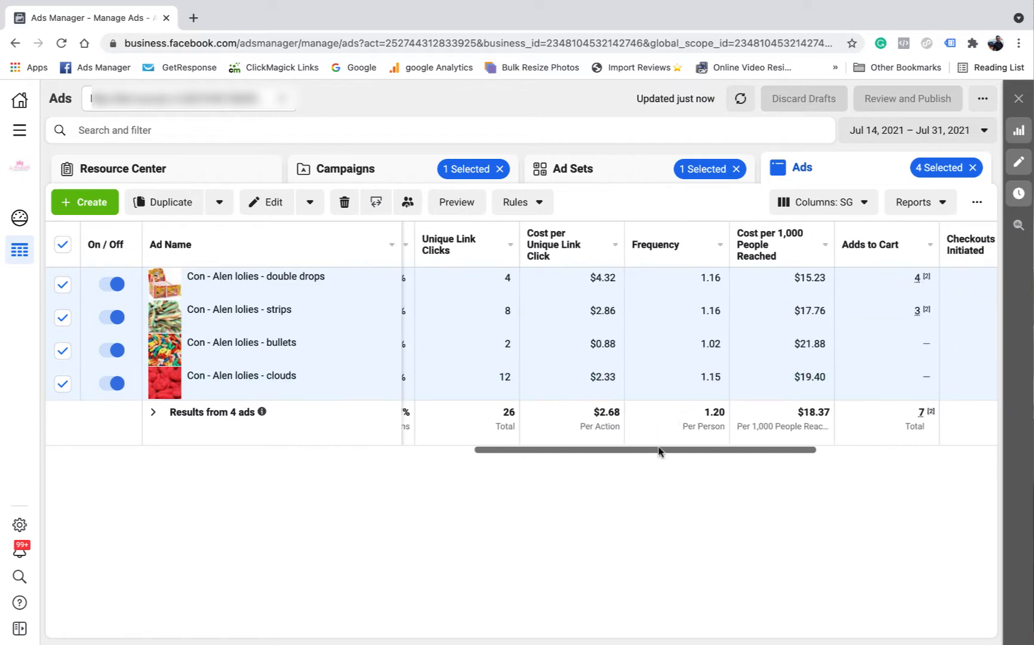
drag(658, 448, 460, 432)
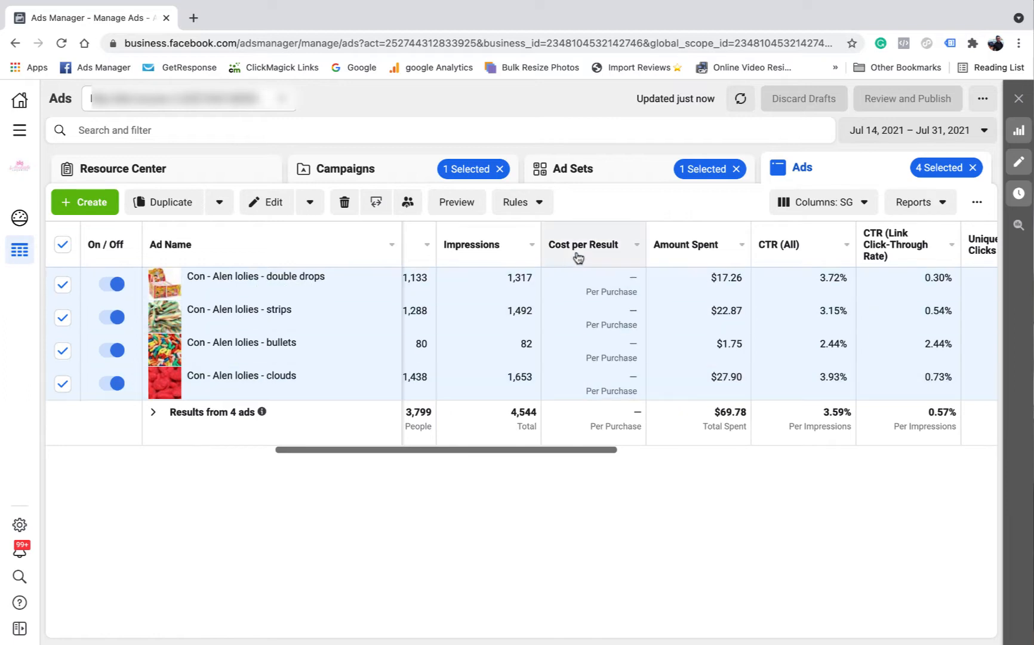
drag(531, 449, 495, 451)
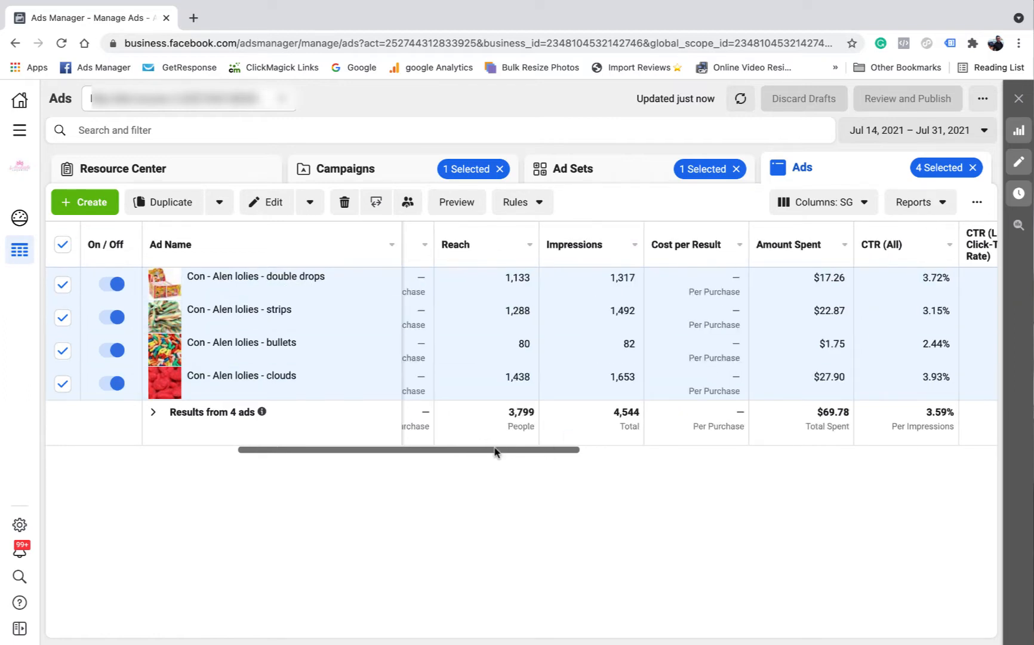
drag(494, 452, 507, 452)
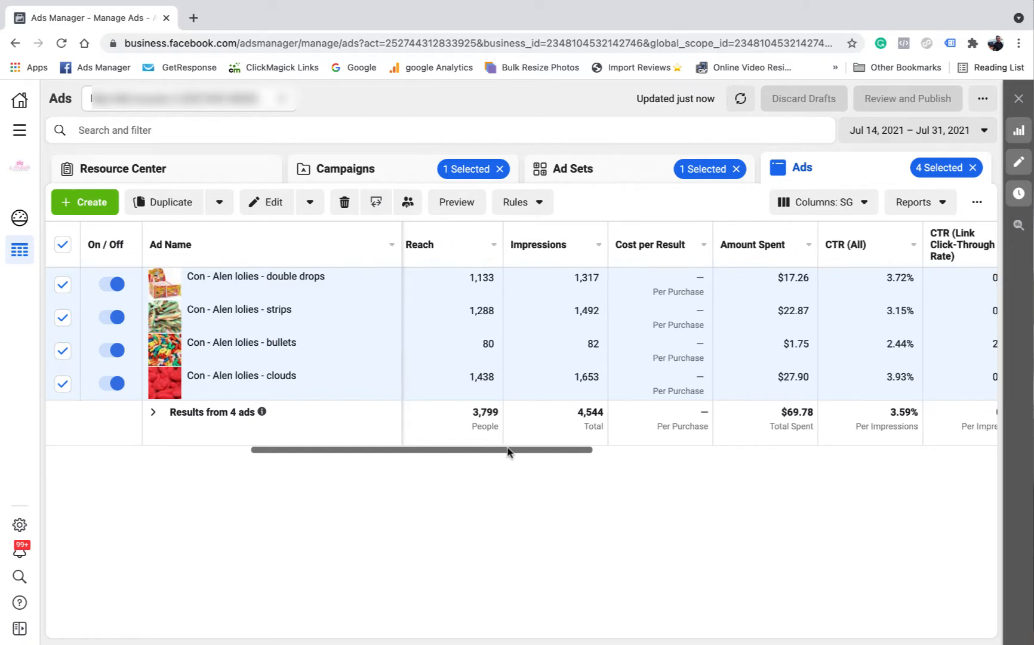
drag(507, 452, 540, 452)
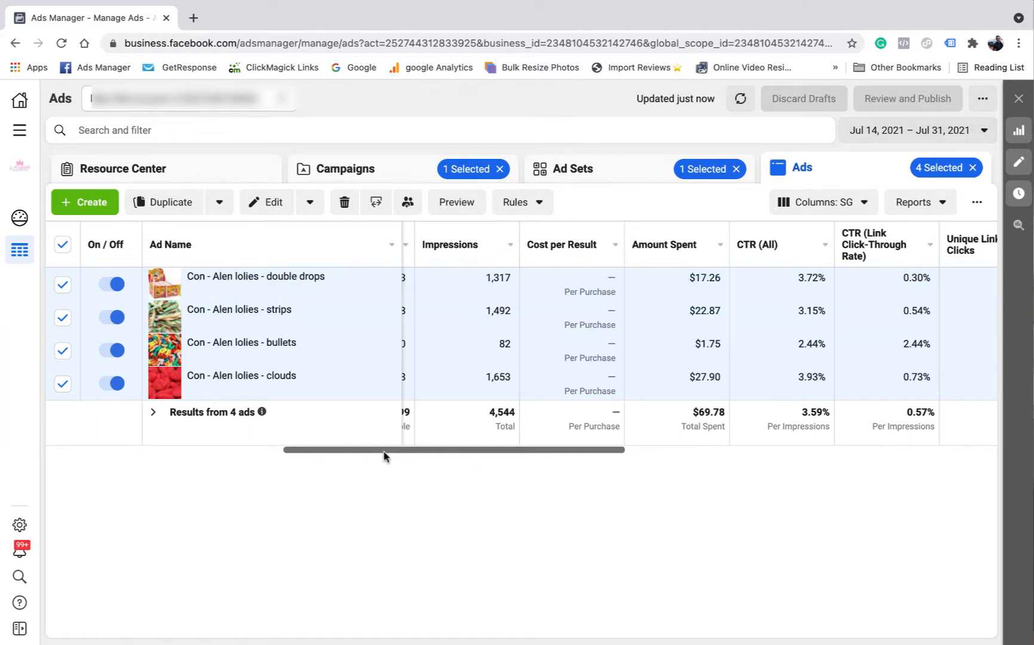
Scroll across the four lollies ads' result columns to review their totals
drag(384, 454, 585, 472)
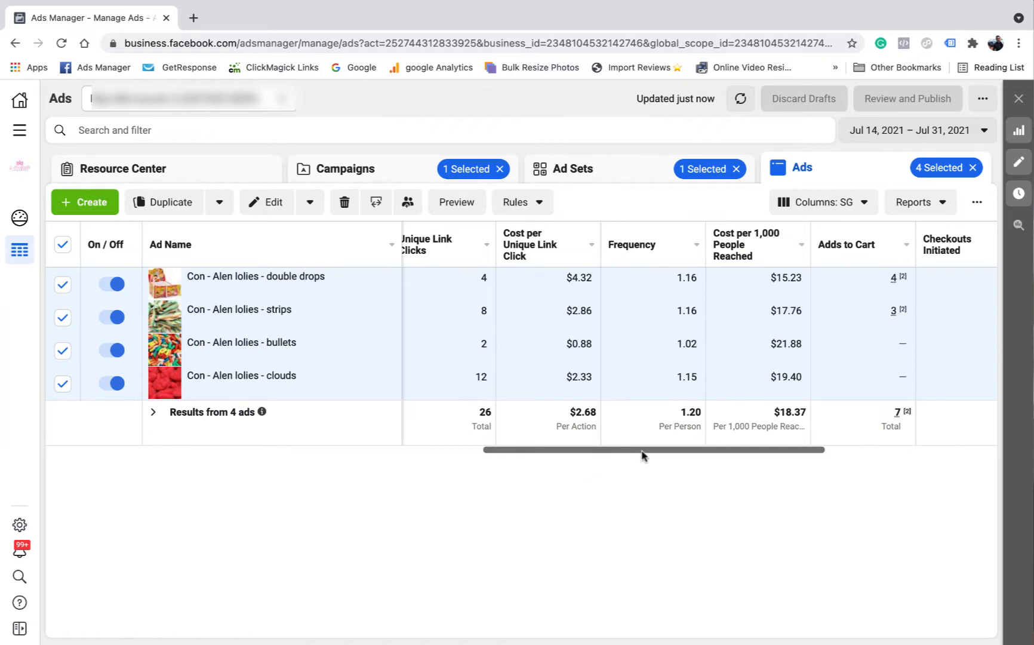
drag(588, 449, 586, 448)
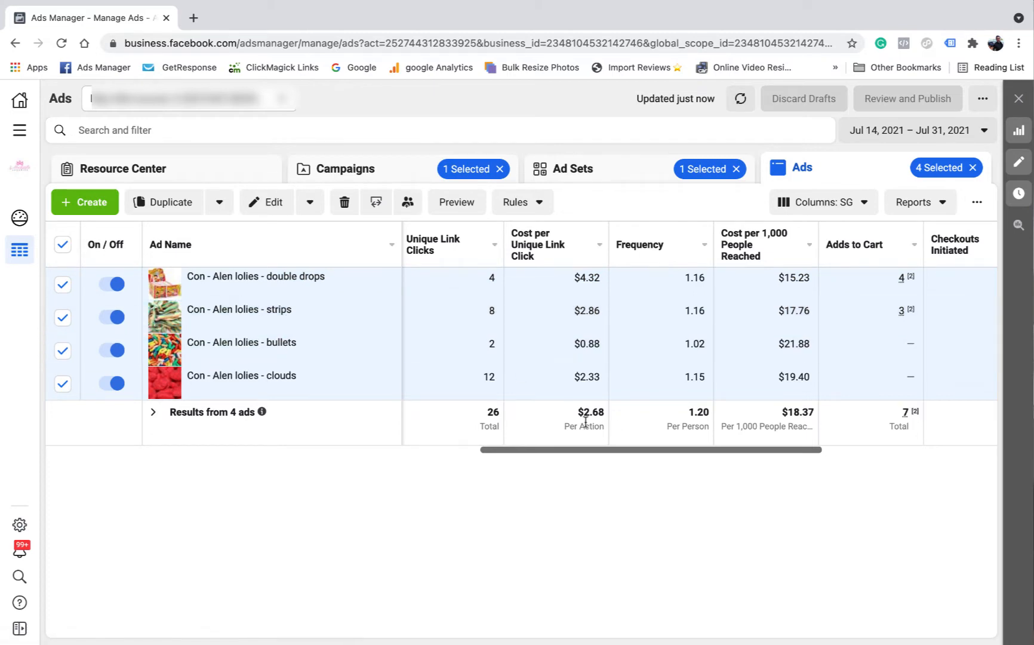
drag(582, 454, 439, 455)
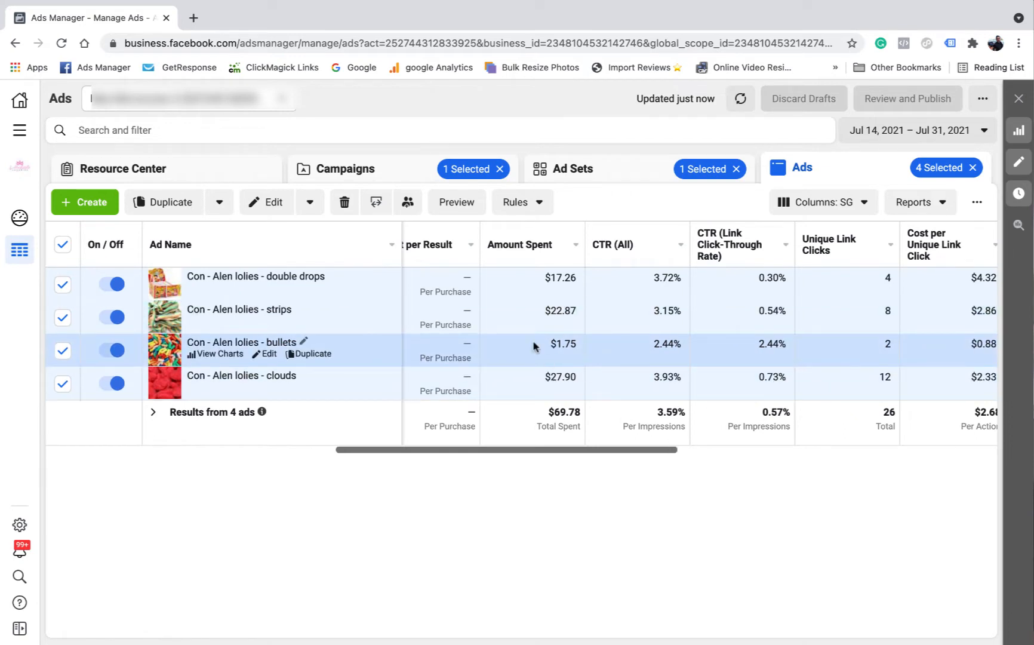
drag(597, 450, 675, 450)
click(637, 451)
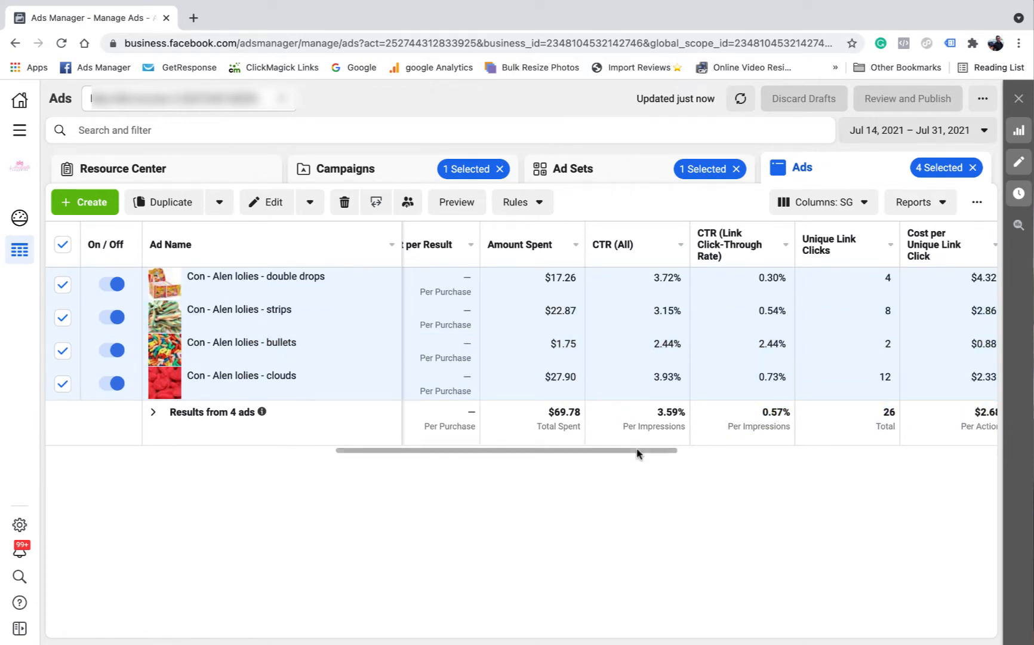
scroll(637, 453, right, 5)
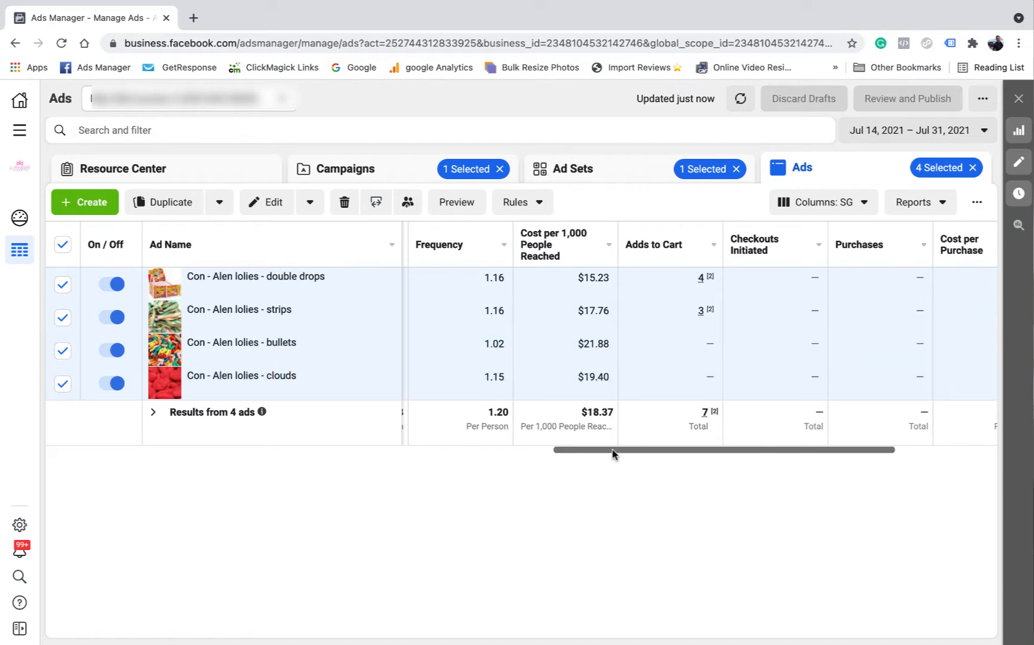
scroll(613, 454, left, 3)
scroll(517, 455, left, 3)
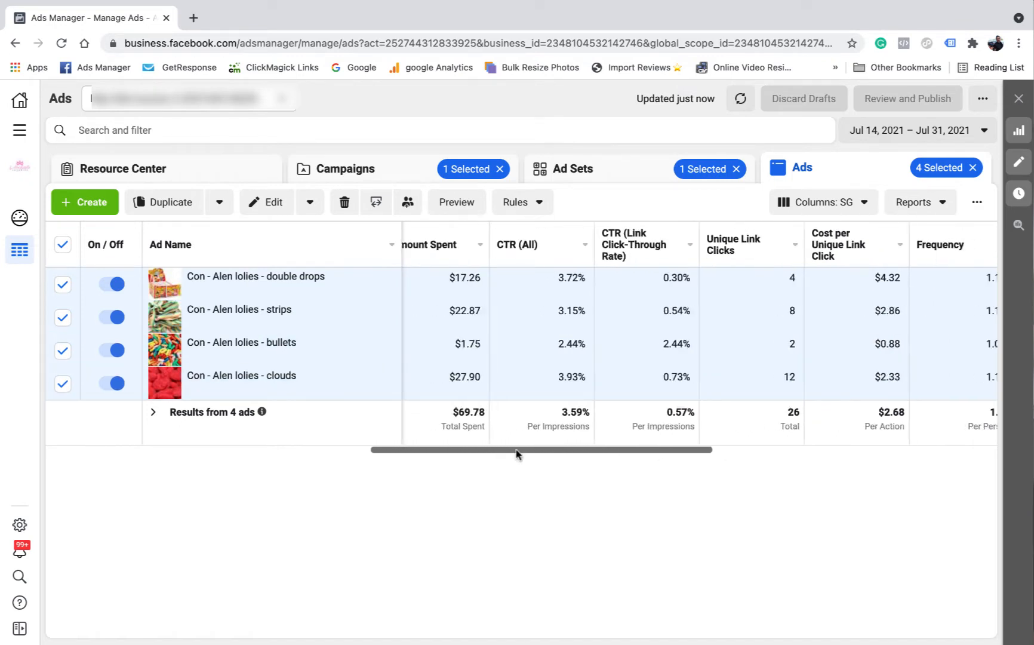
drag(517, 455, 608, 454)
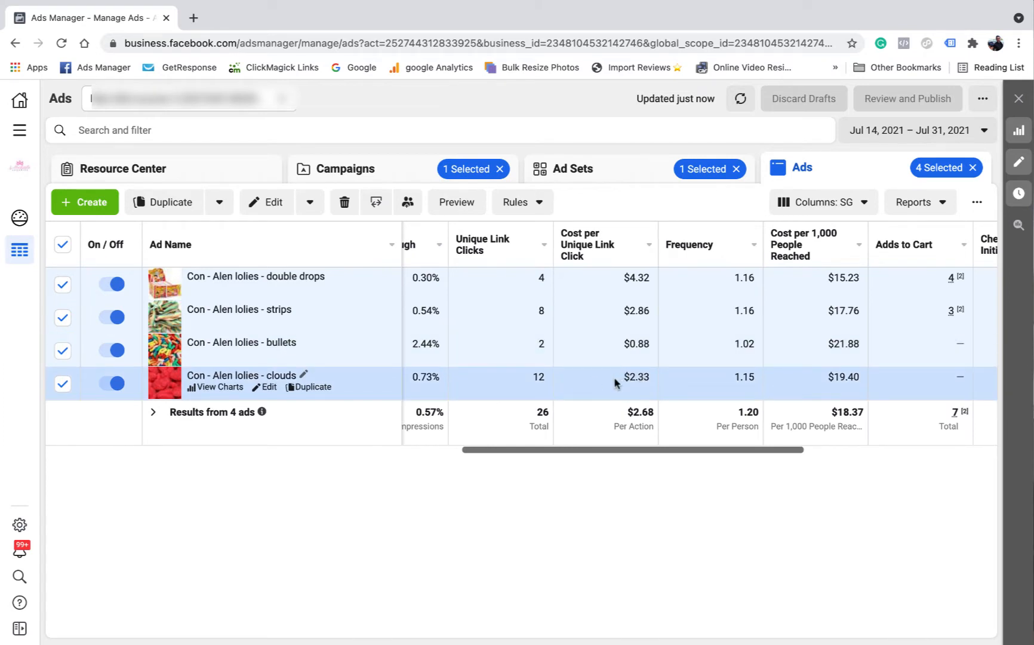
Select only the strips and clouds ads and compare their Purchases and ROAS columns
click(61, 246)
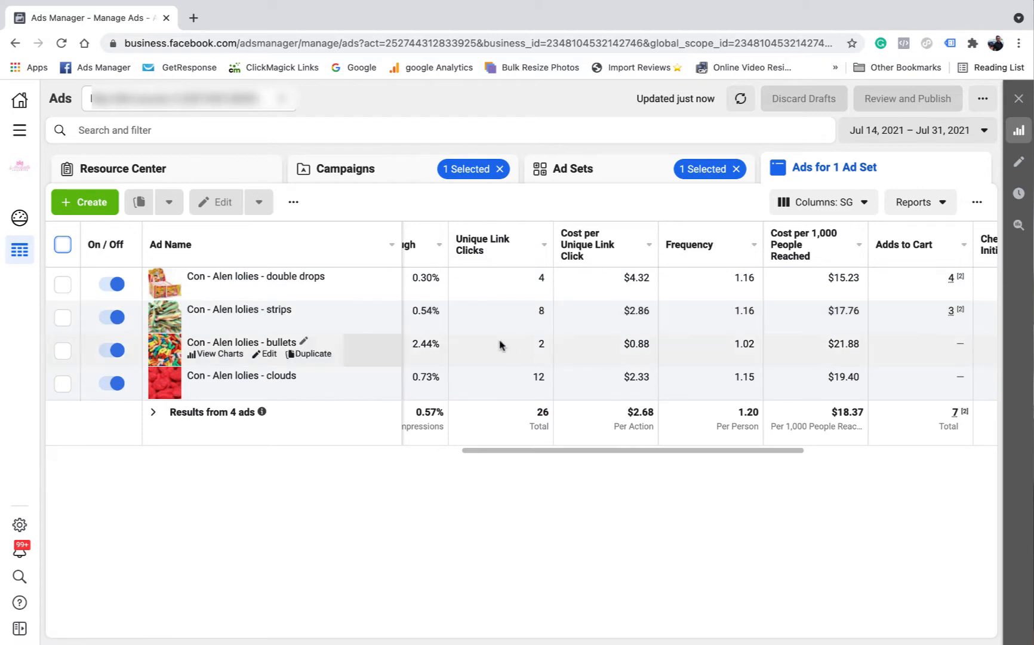
click(63, 318)
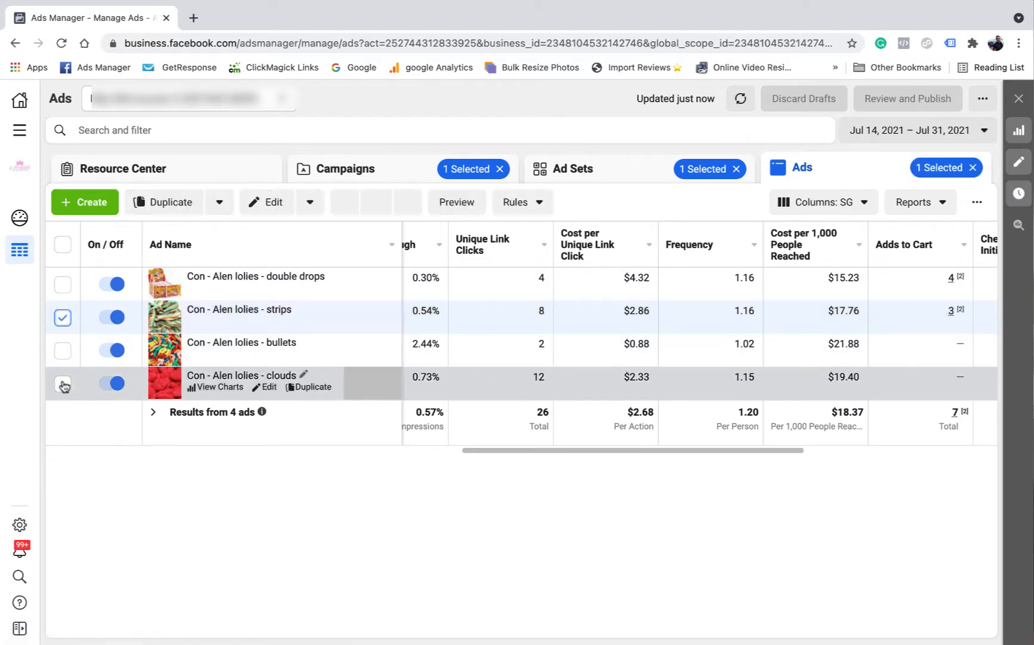
click(63, 384)
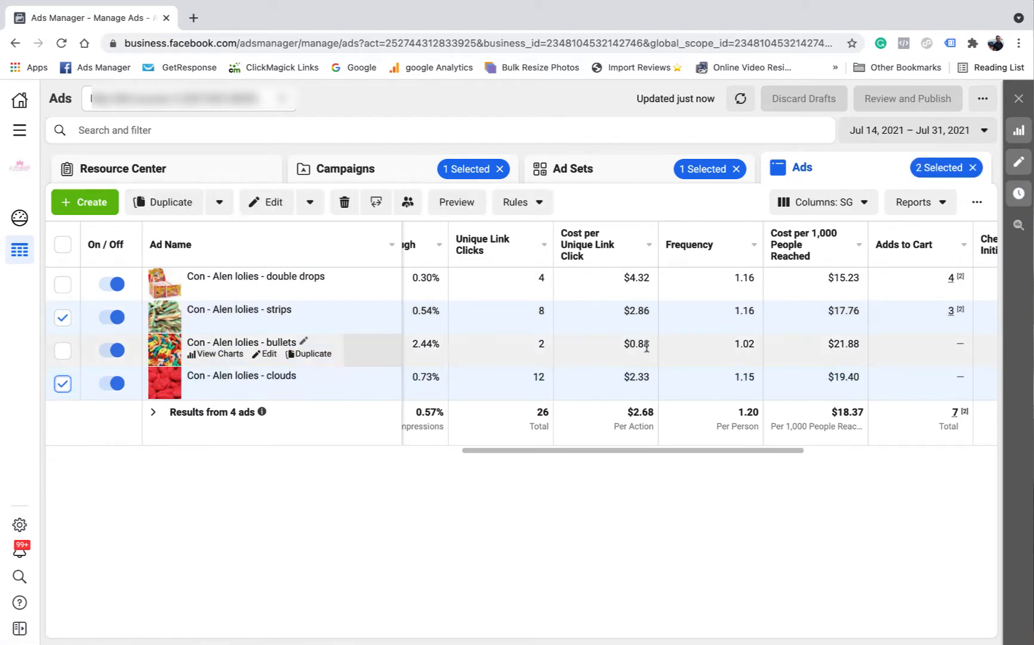
scroll(517, 447, left, 10)
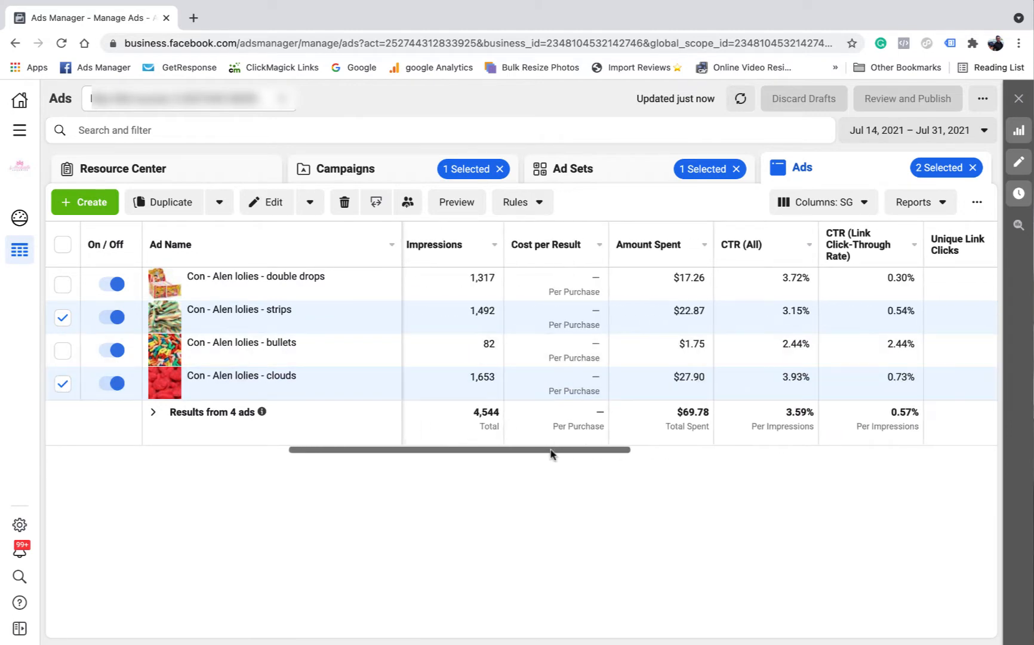
drag(551, 454, 715, 460)
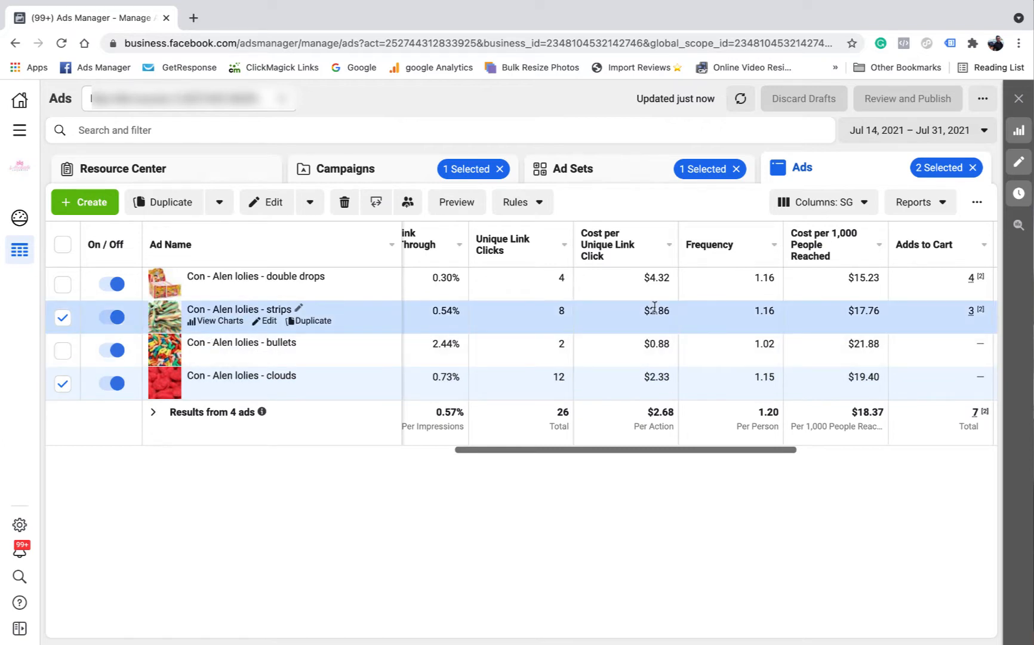
drag(644, 451, 783, 451)
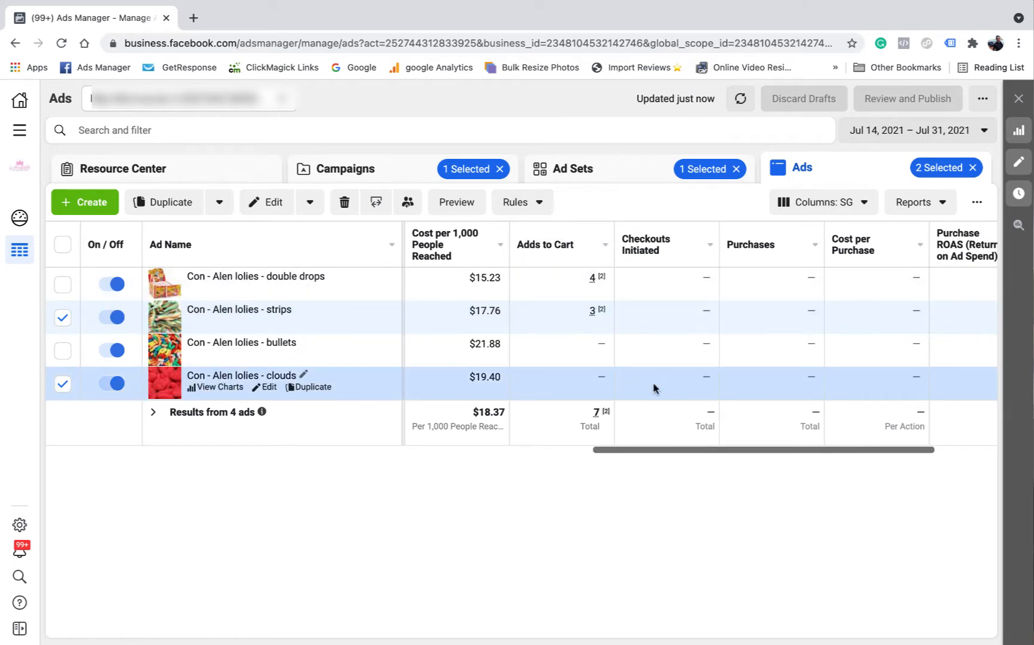
Drop the clouds ad so only the strips ad is selected, briefly opening and closing its editor
click(63, 383)
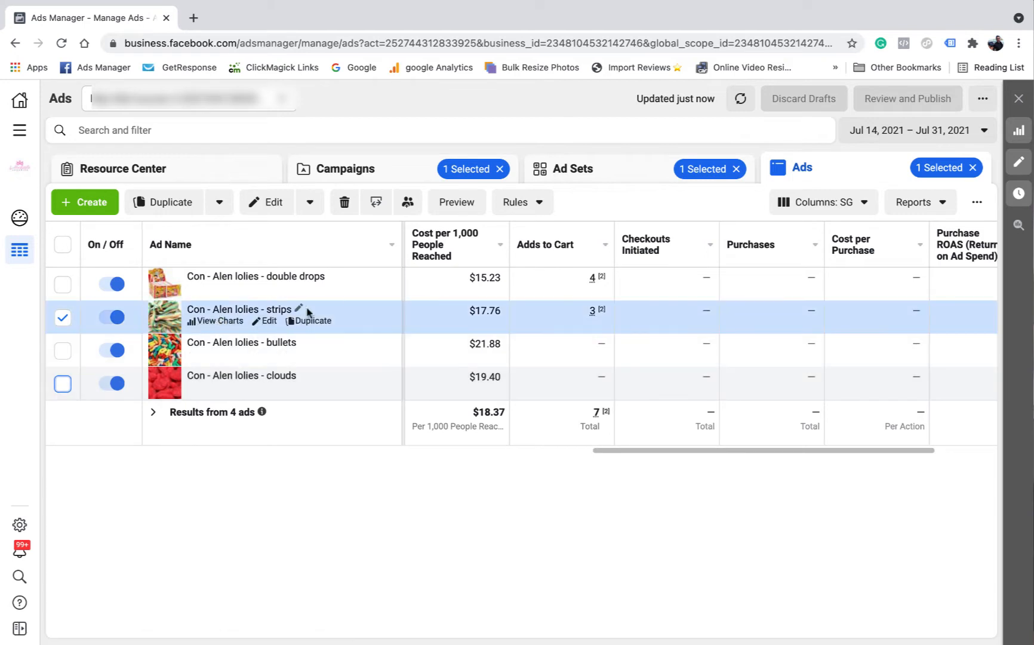
click(269, 323)
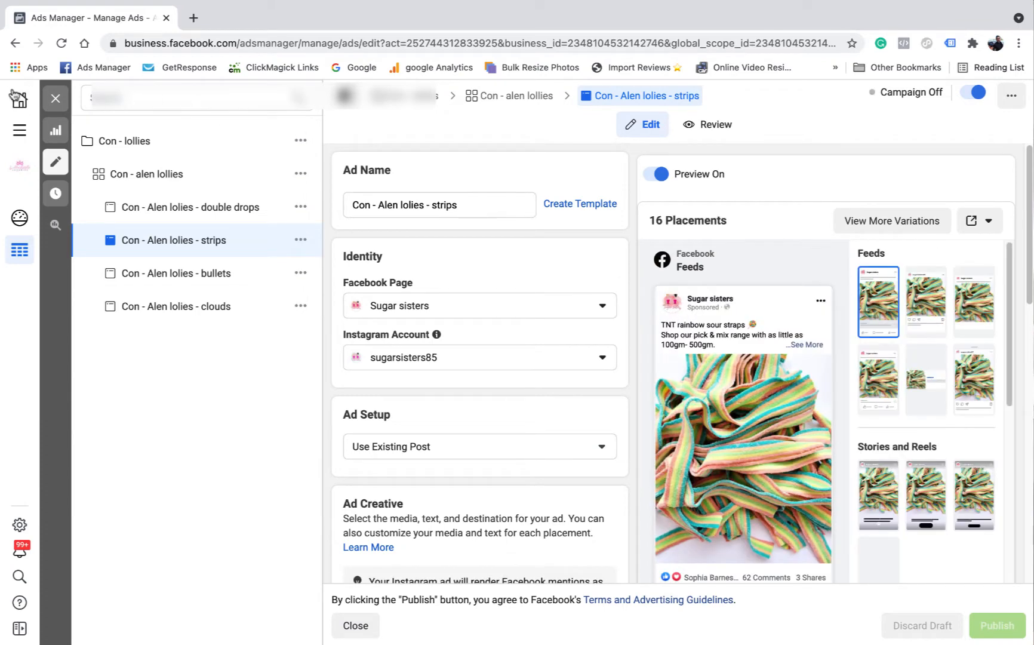
click(56, 101)
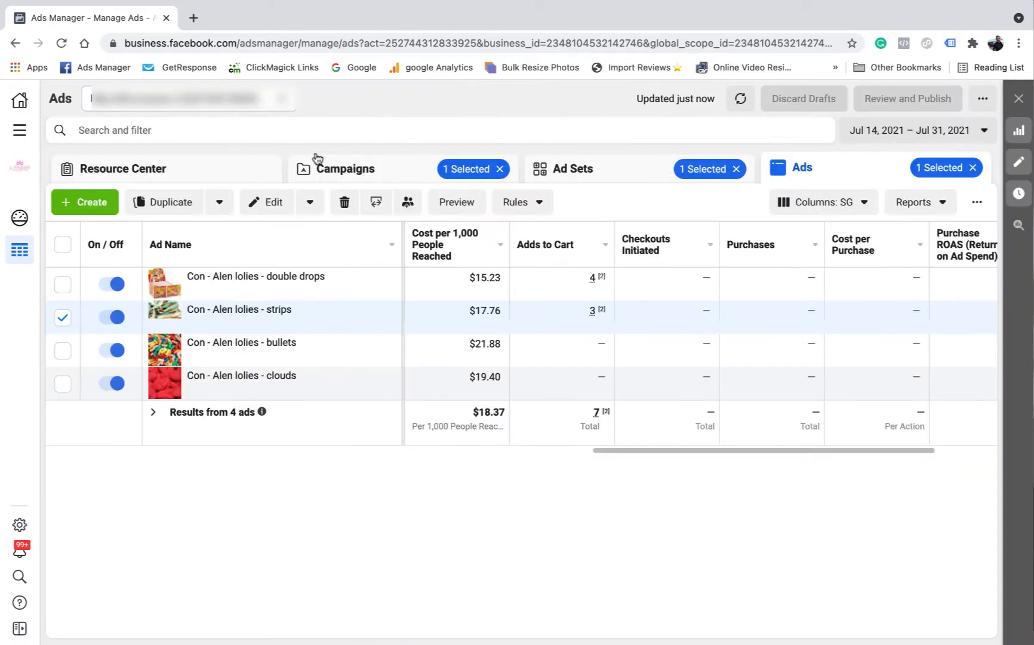
drag(660, 452, 406, 455)
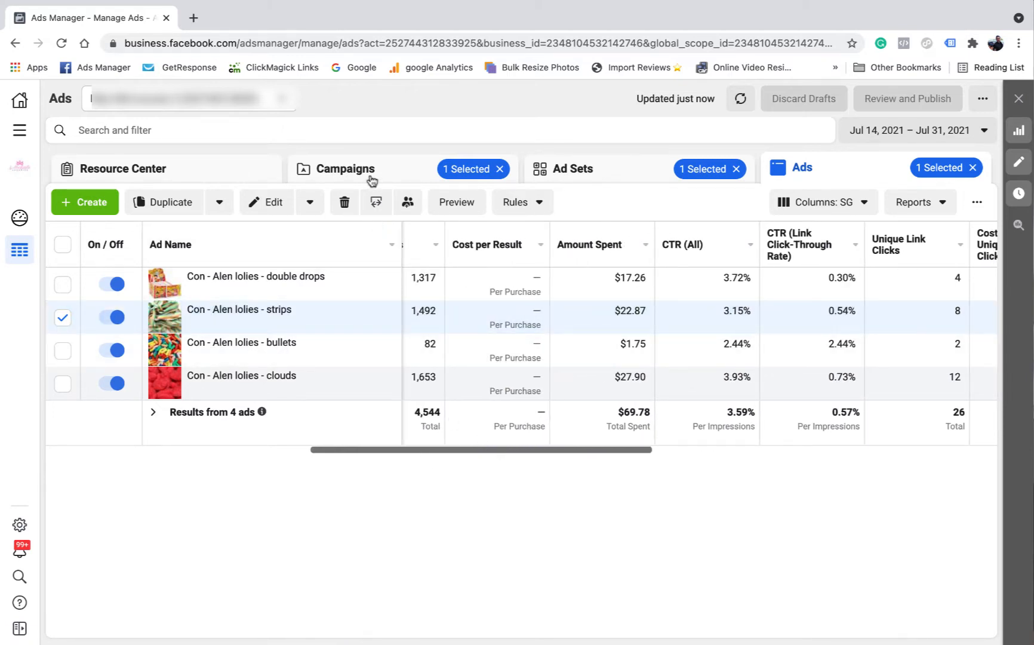
On the Campaigns list, swap the selection from Con - lollies to Con - candy and edit Con - candy
click(373, 175)
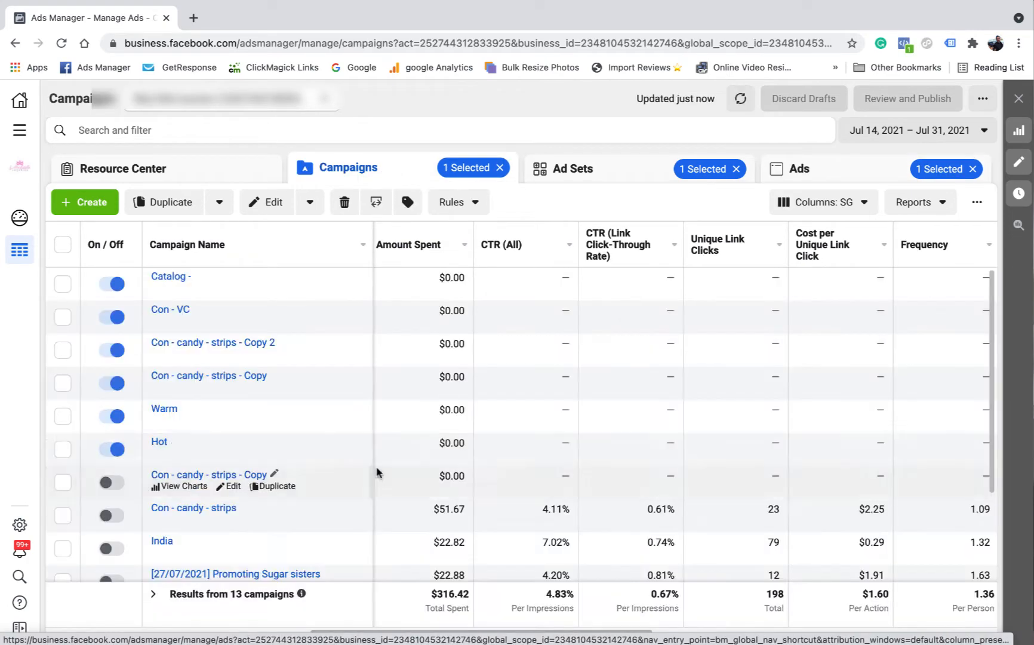
scroll(397, 463, down, 5)
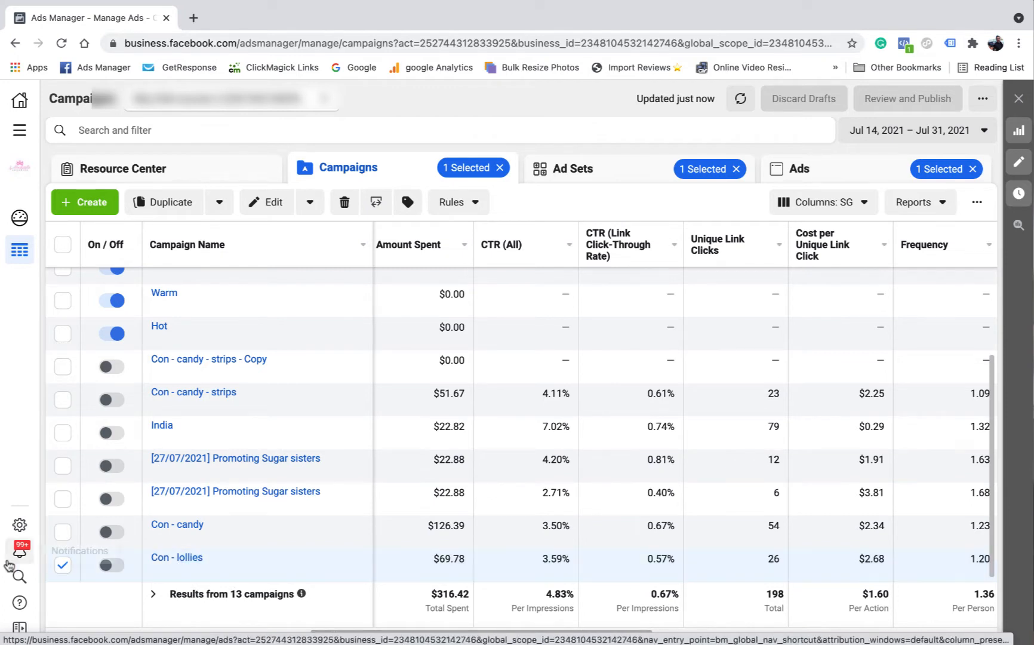
click(62, 565)
click(63, 531)
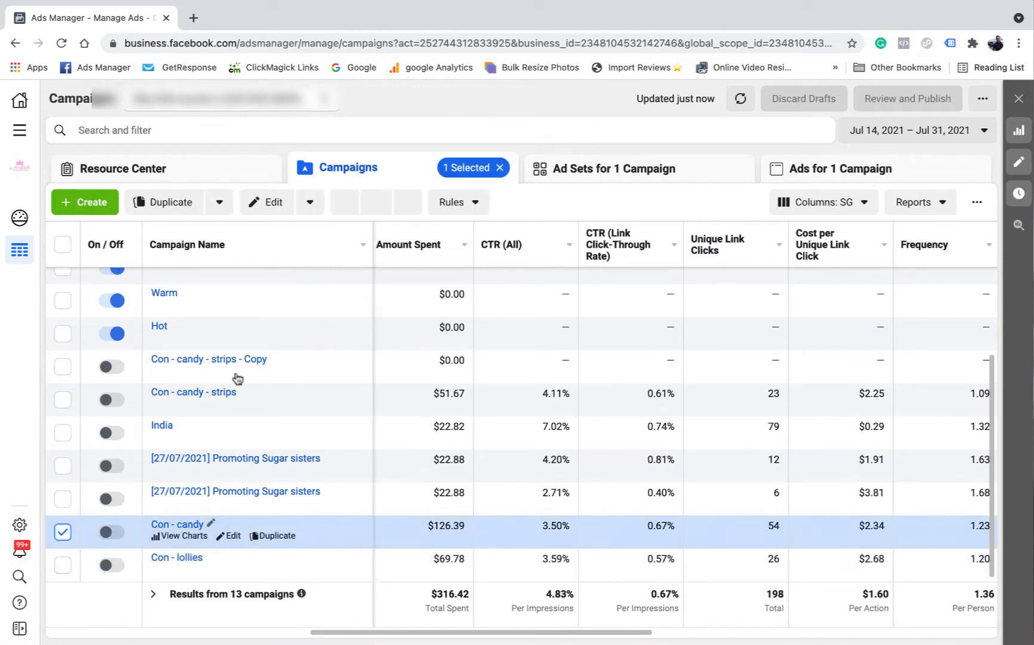
click(233, 536)
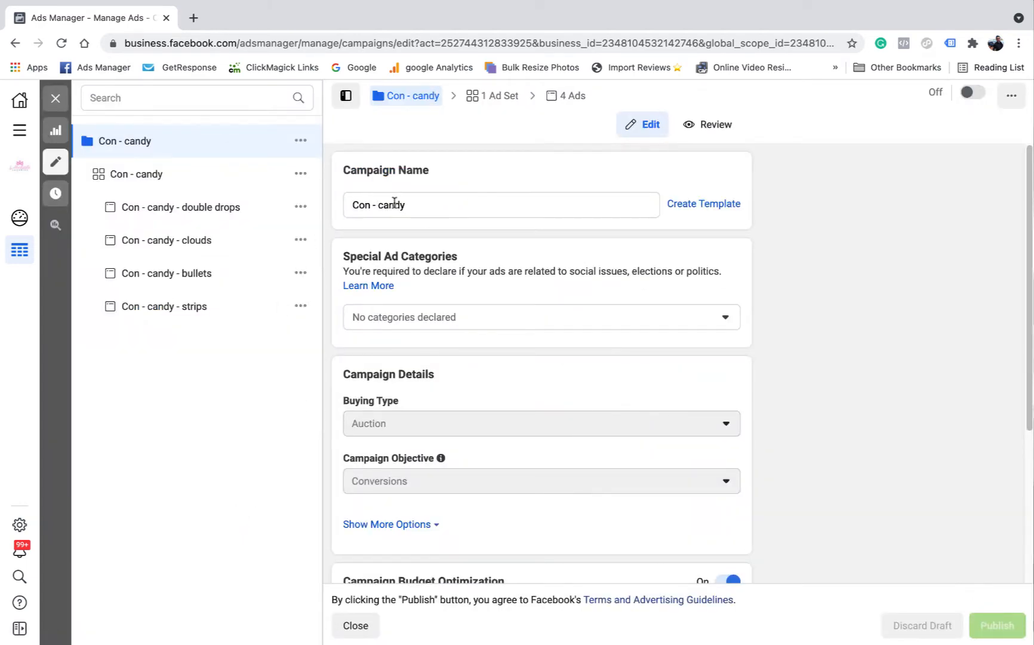
Open the Con - candy ad set settings and expand Detailed Targeting to show the Candy interest
click(502, 102)
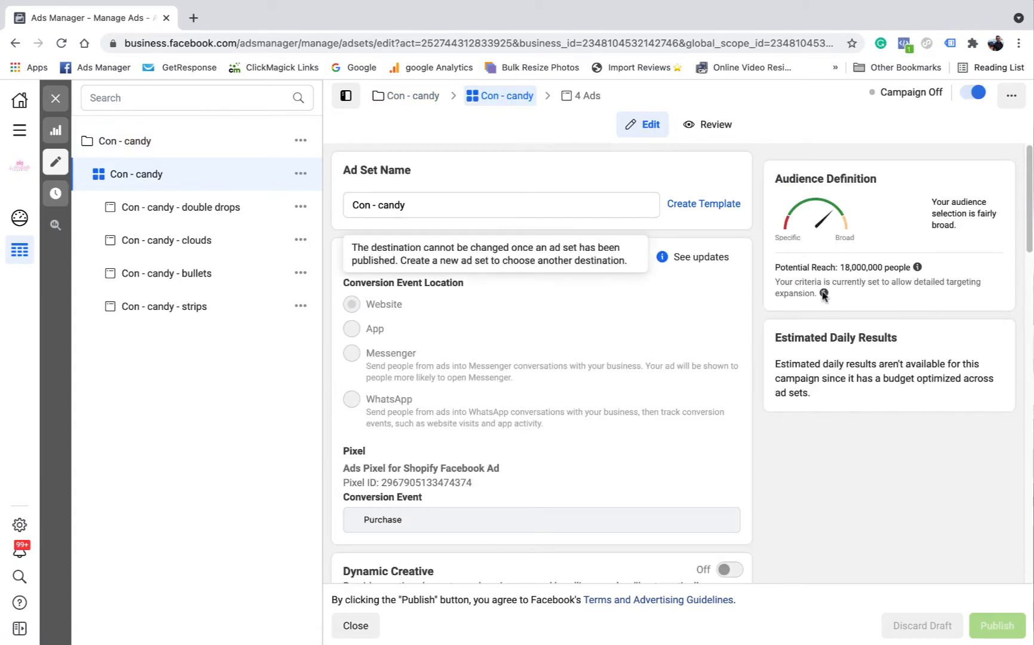
mouse_move(824, 292)
scroll(505, 388, down, 1)
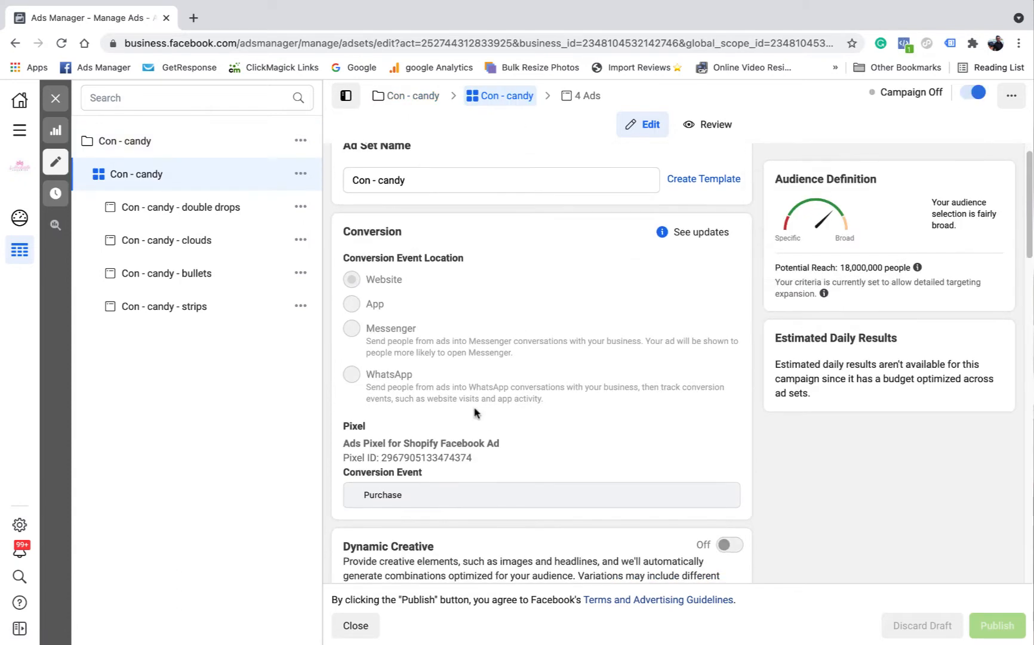
scroll(384, 487, down, 9)
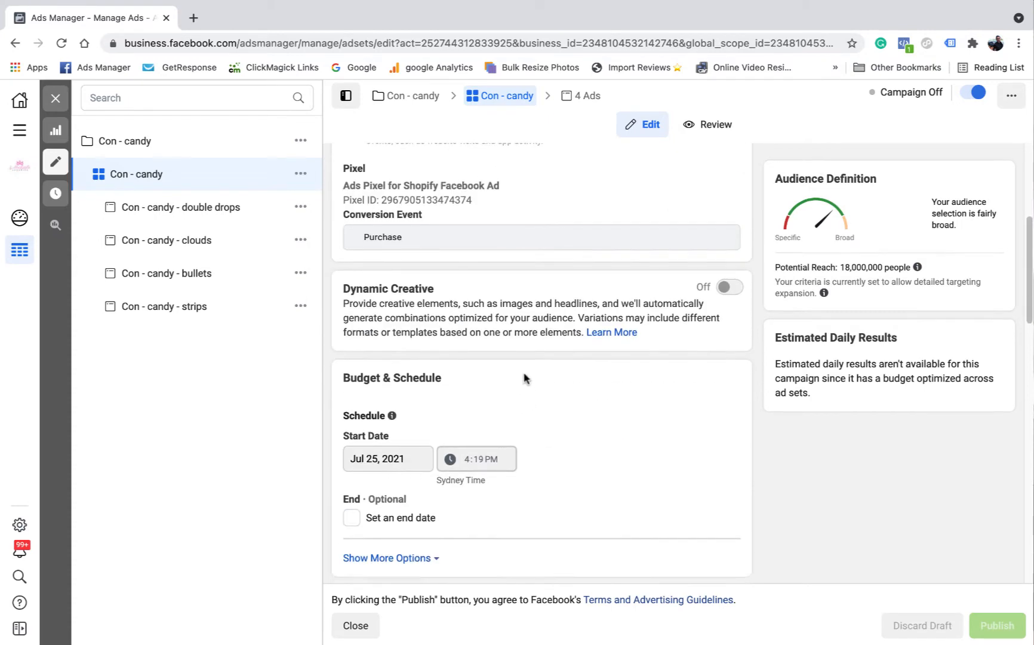
scroll(407, 344, down, 4)
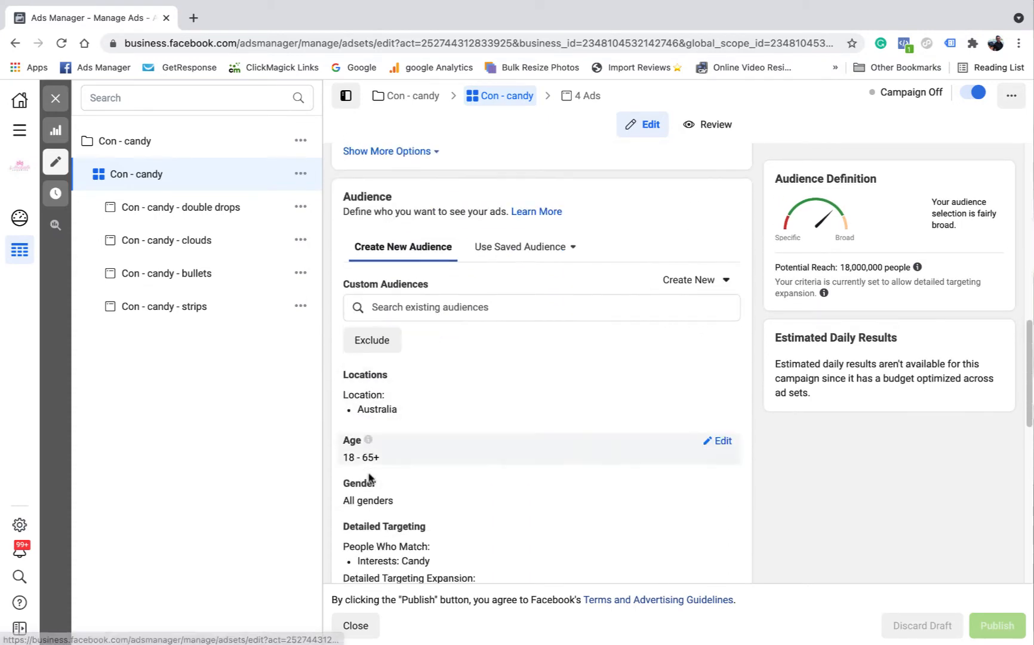
scroll(512, 445, down, 1)
scroll(401, 440, down, 3)
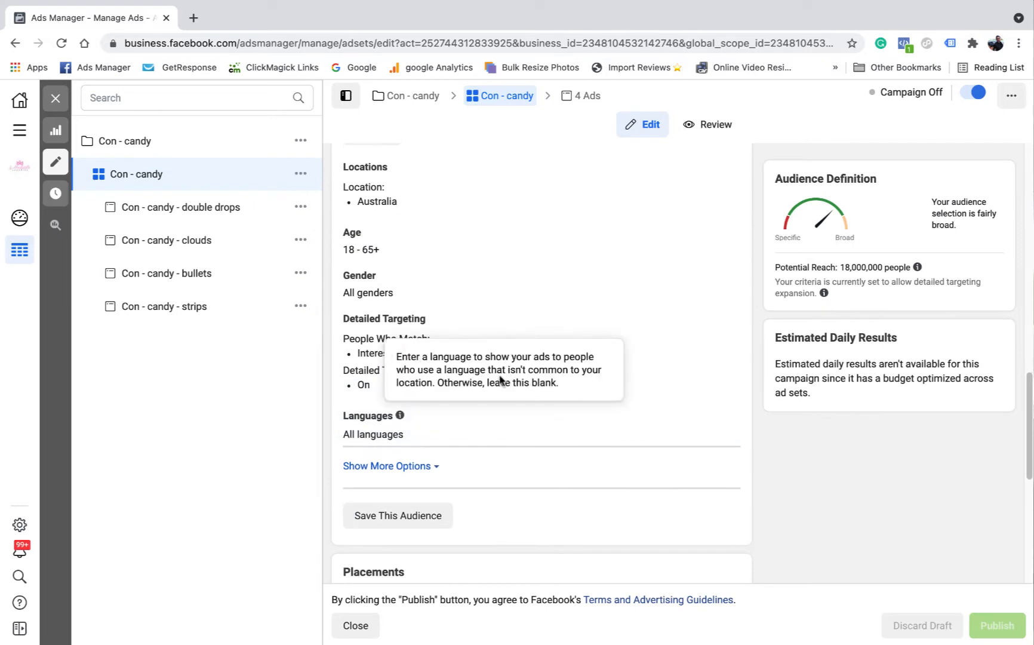
click(728, 326)
Scroll the rest of the form, then open all four Con - candy ads and return to the Ads table
mouse_move(388, 393)
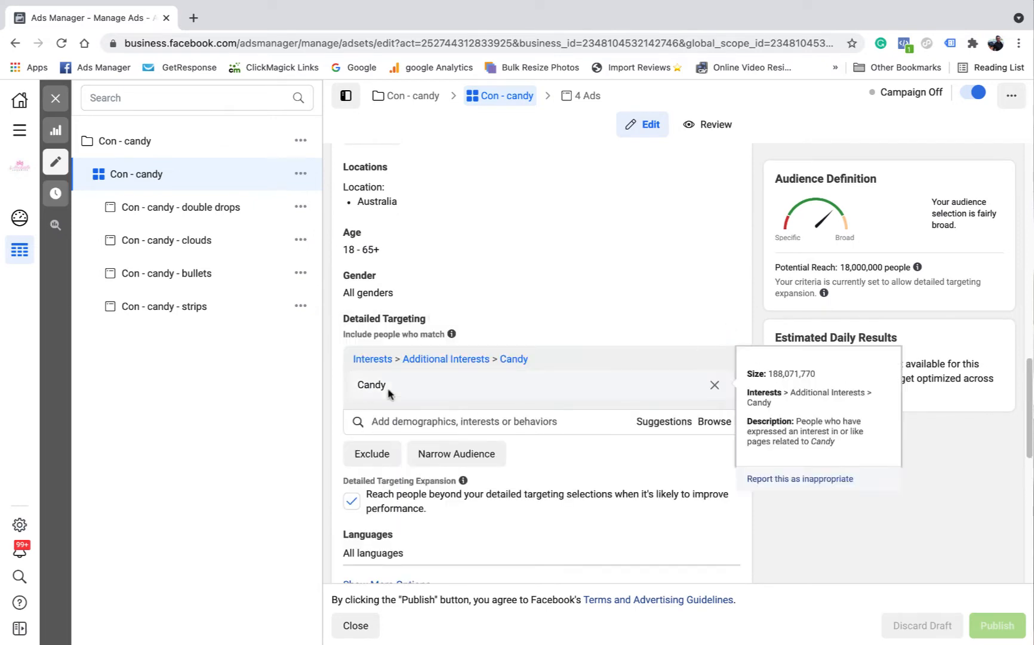
scroll(623, 342, down, 9)
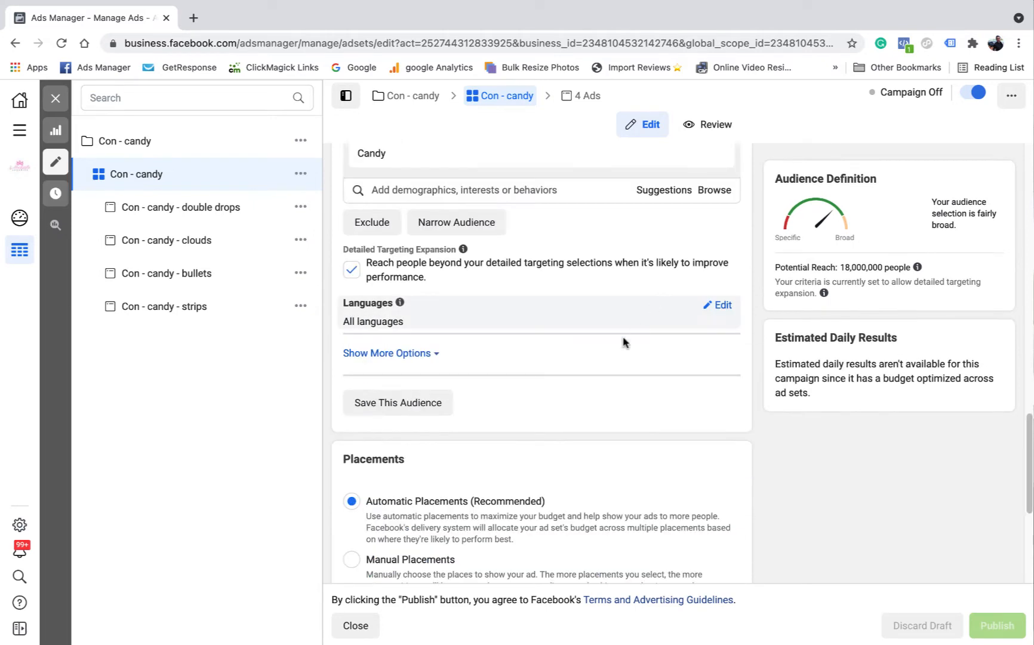
scroll(554, 427, down, 1)
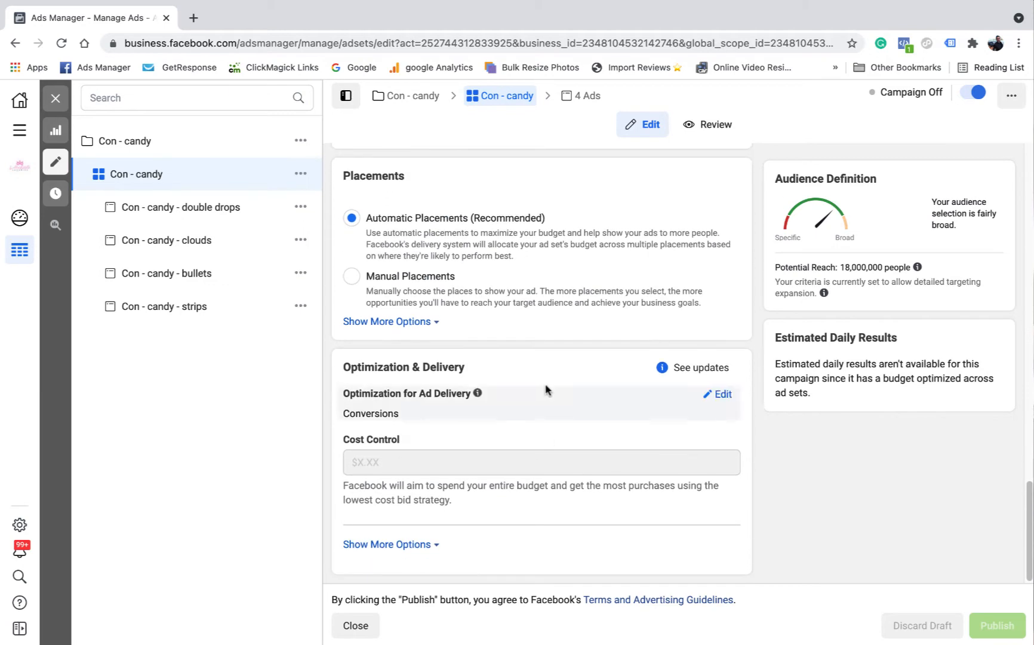
click(580, 98)
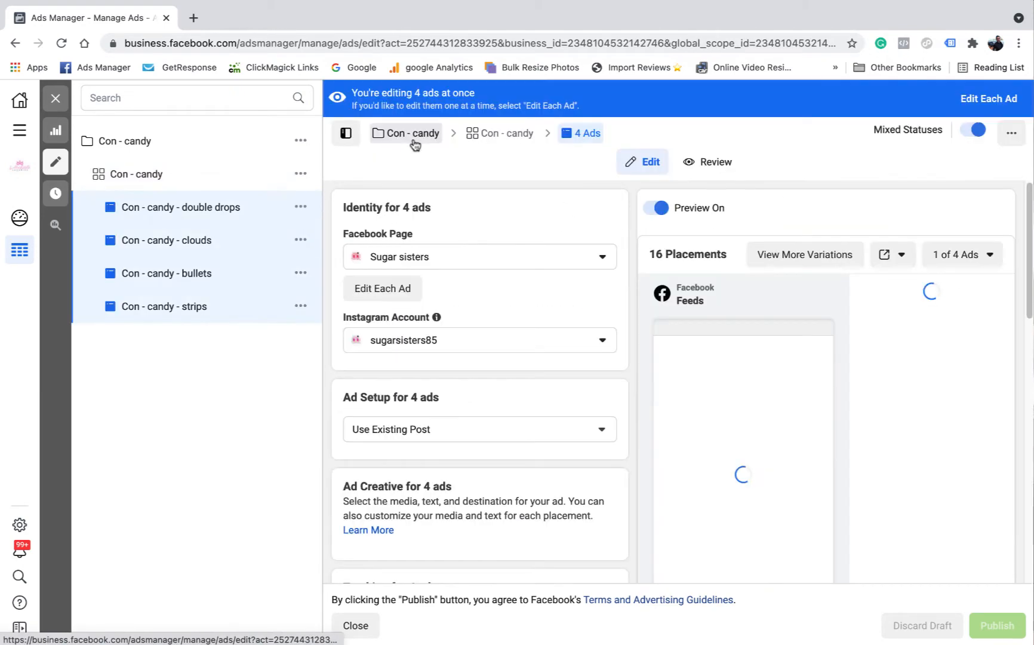
click(56, 98)
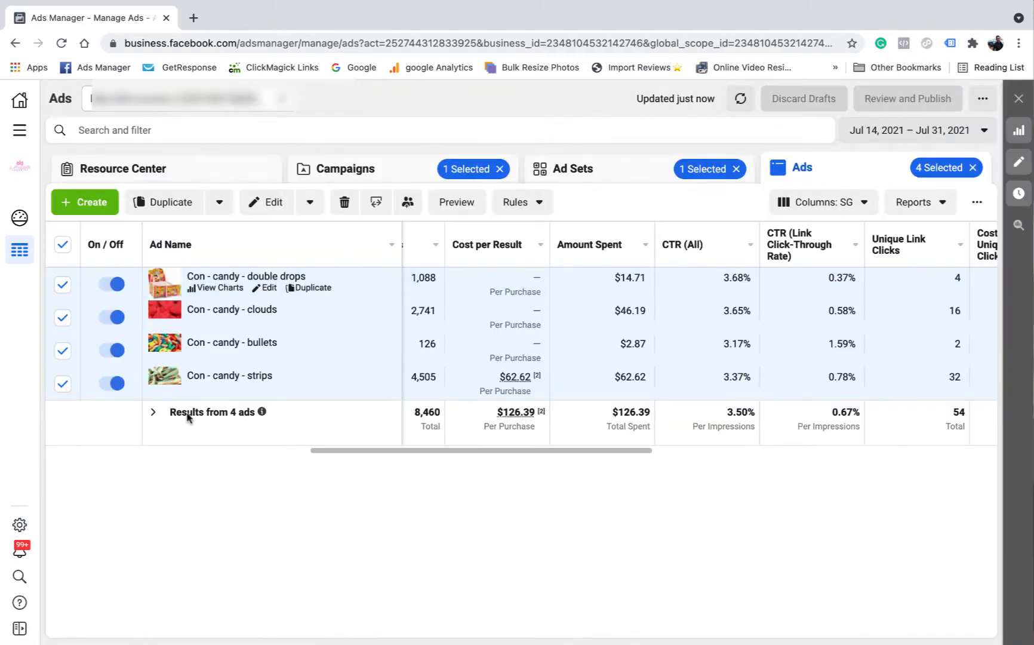
Scroll the Con - candy ads table to review cost per unique link click, frequency and cost per 1,000 reached
mouse_move(220, 285)
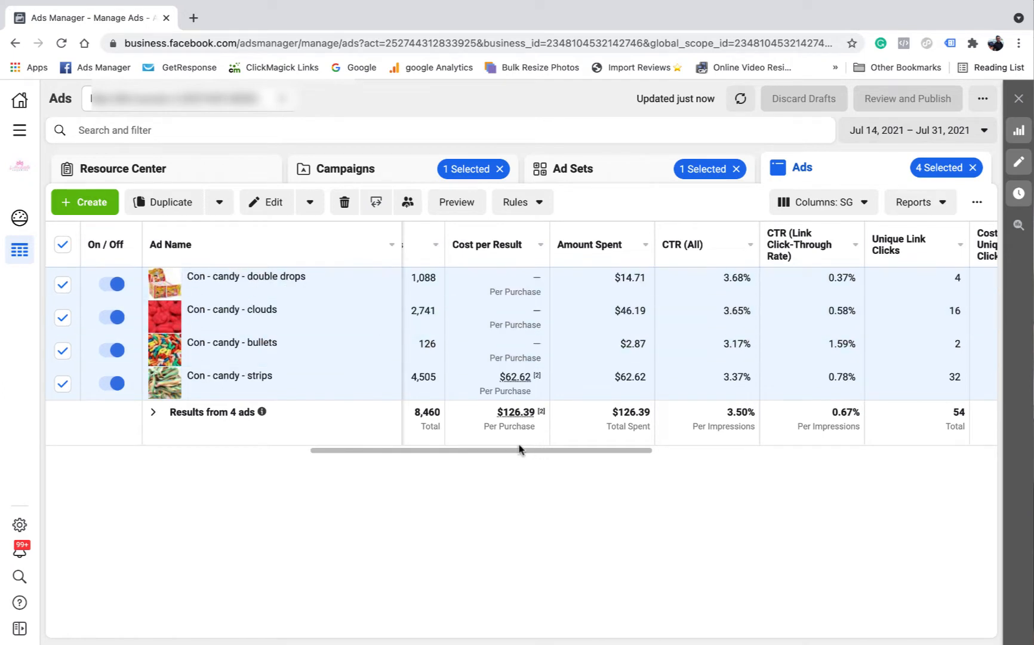
drag(520, 449, 362, 455)
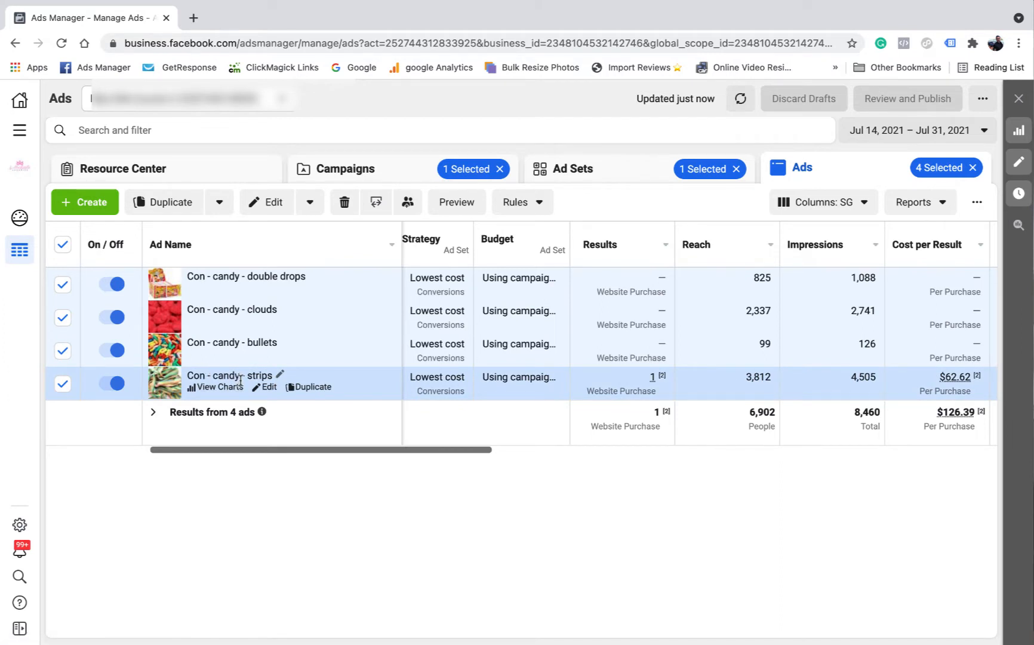
drag(275, 456, 555, 456)
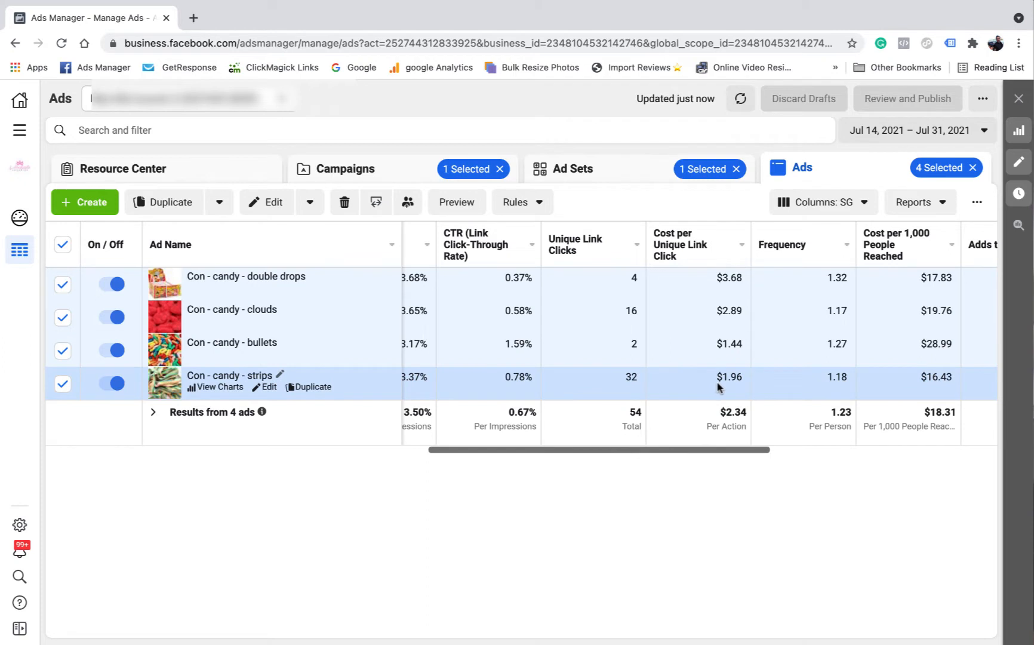
Clear the ad selection and briefly check the bullets ad's columns before deselecting it
click(62, 244)
click(66, 247)
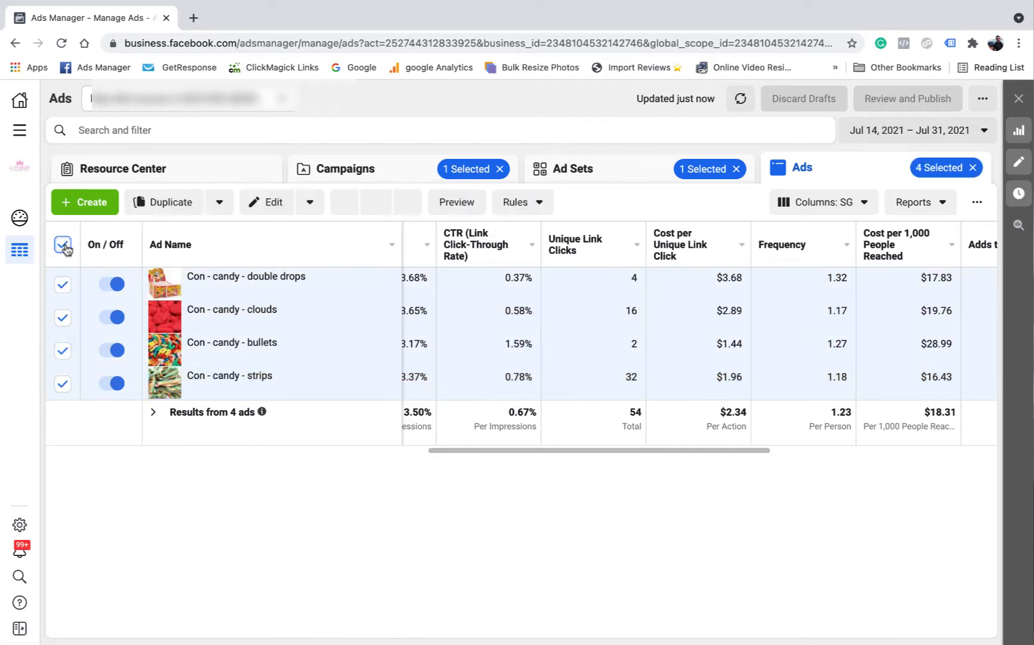
click(65, 247)
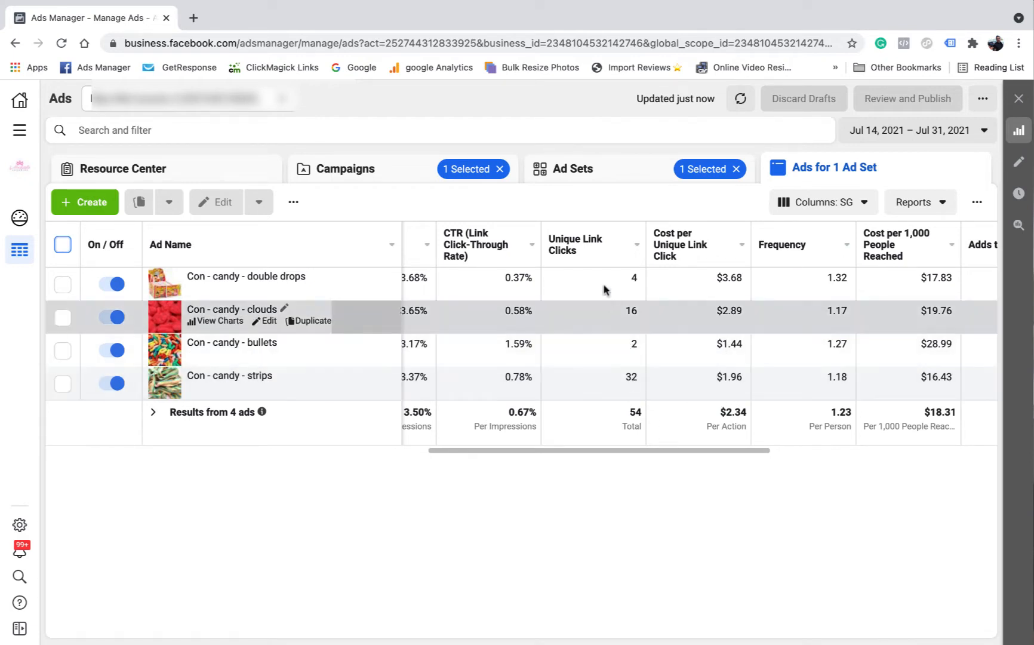
click(639, 345)
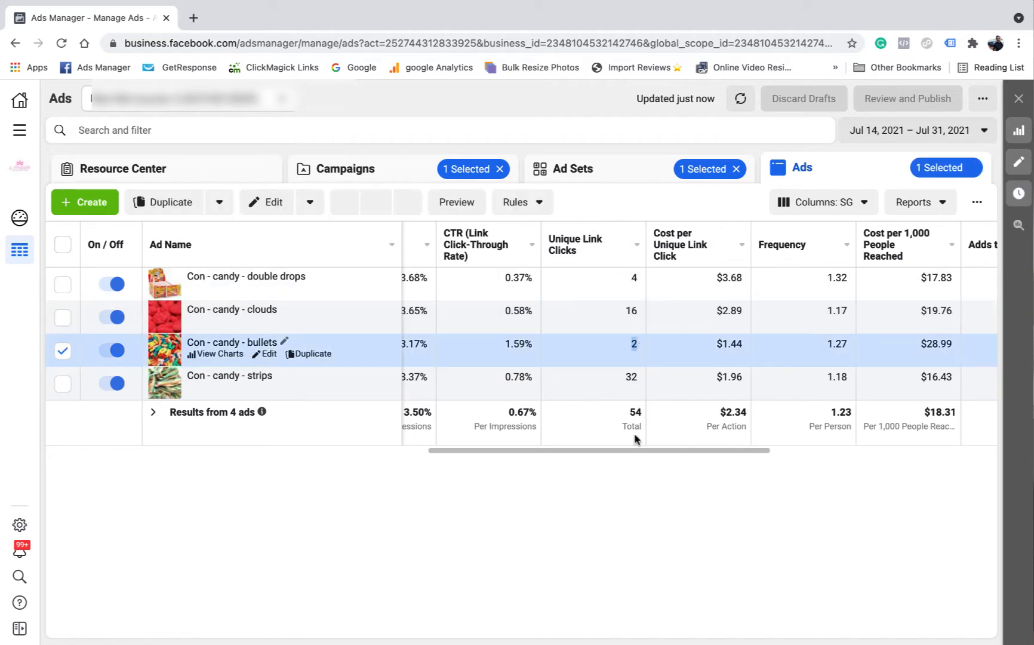
drag(648, 452, 484, 452)
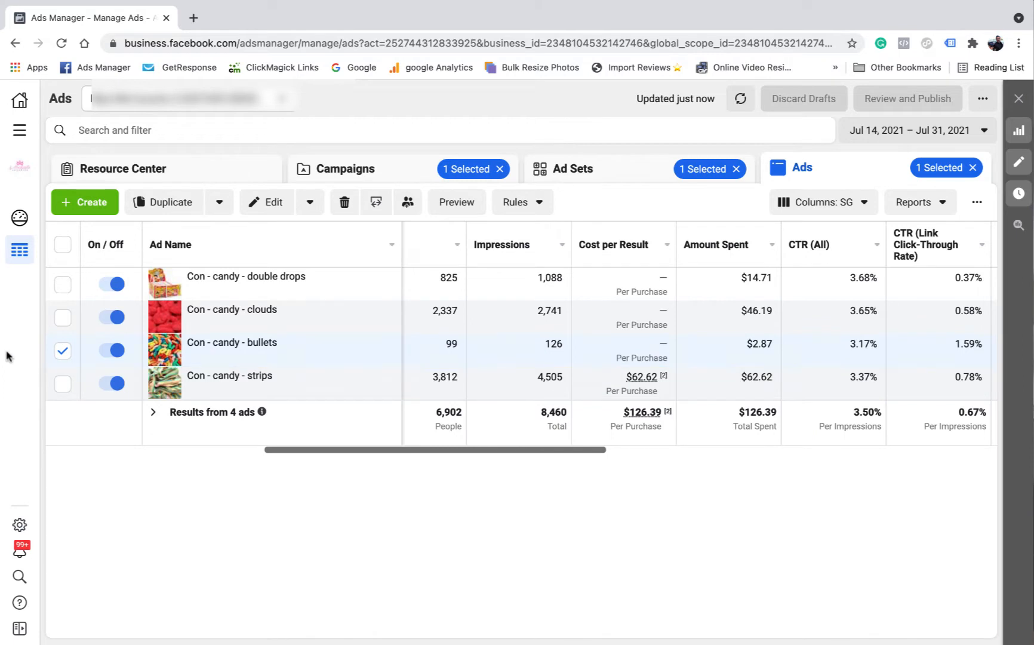
click(62, 353)
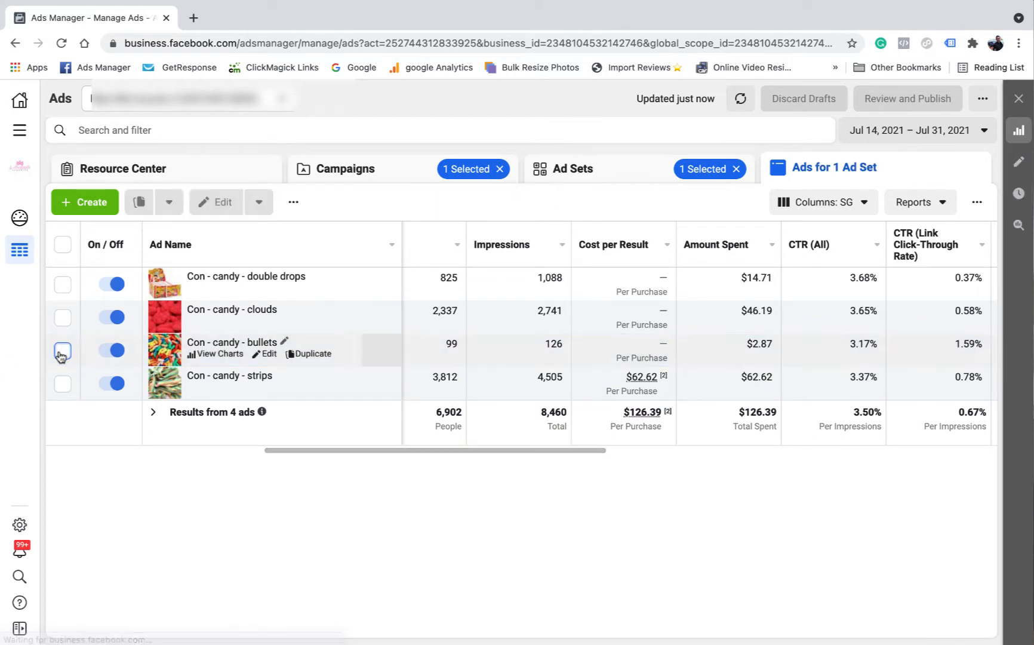
drag(424, 452, 715, 456)
Select the strips ad, note its 34 adds to cart and single purchase, then return to Campaigns
click(62, 385)
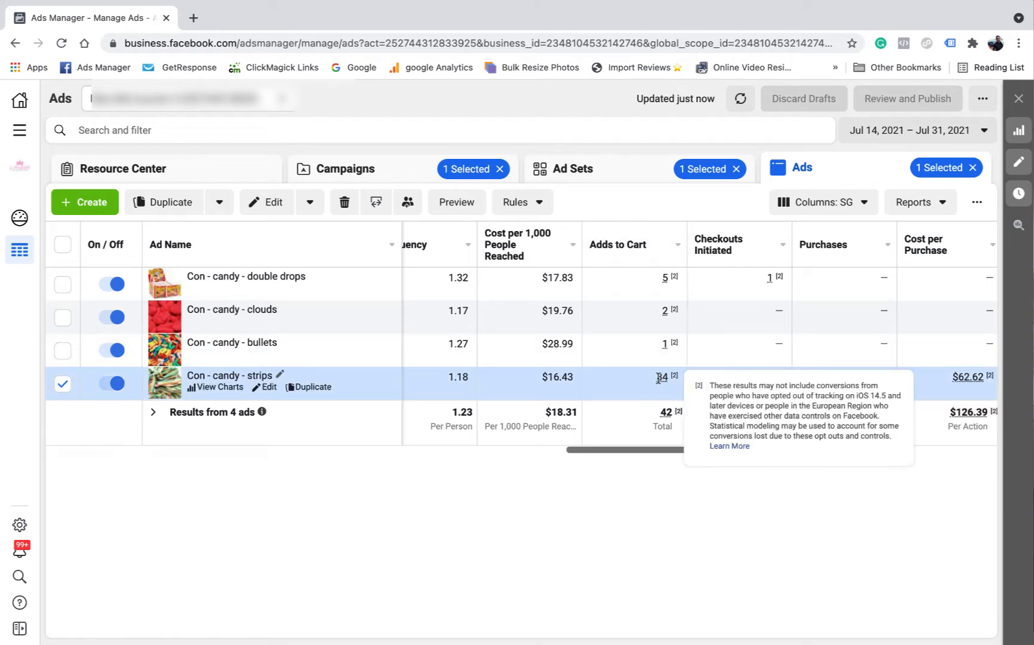
drag(658, 378, 670, 383)
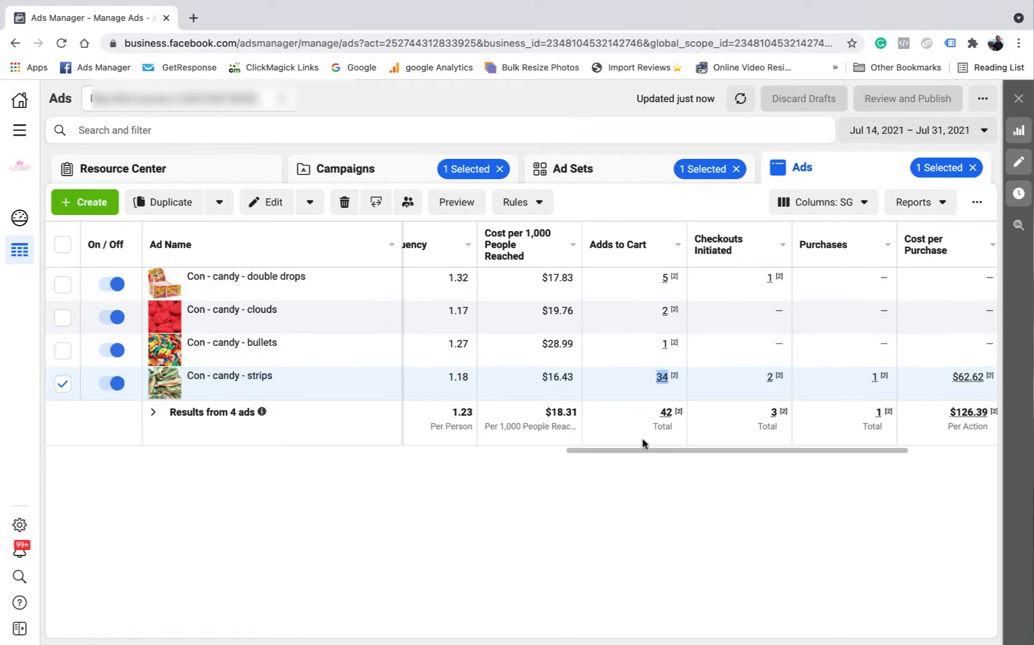
drag(645, 448, 485, 444)
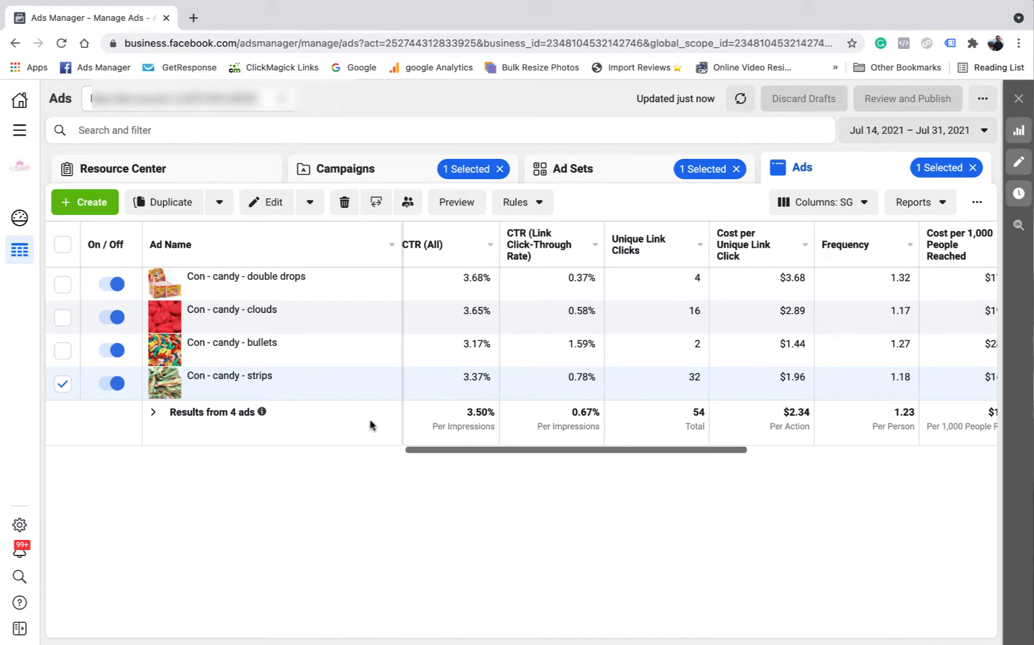
drag(452, 449, 179, 449)
click(349, 170)
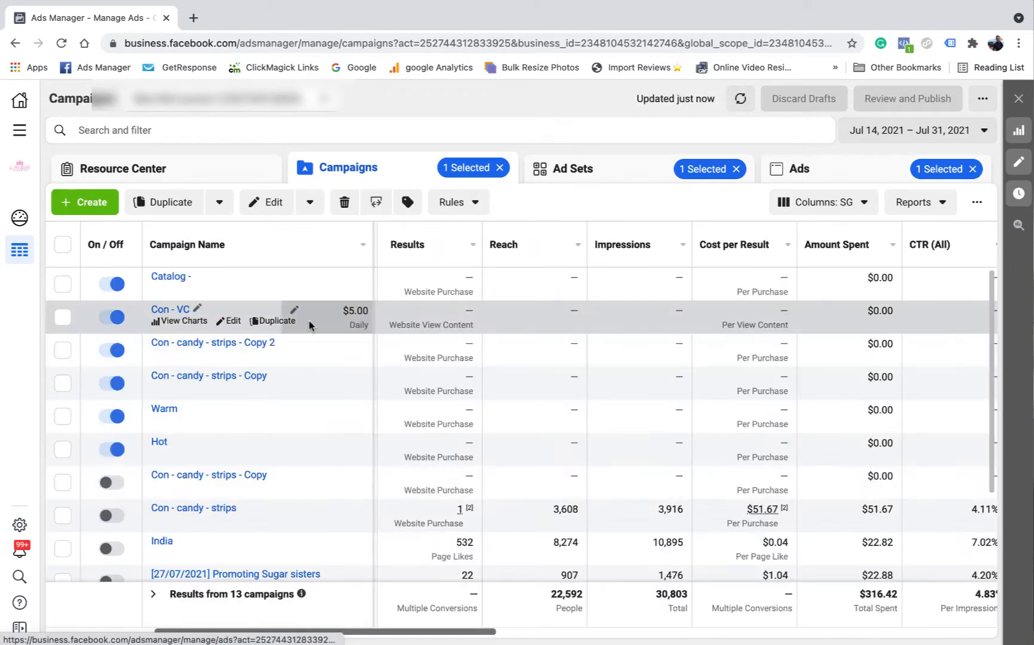
Tick Con - lollies alongside Con - candy and view their ad sets, Con - candy and Con - alen lollies
scroll(282, 423, down, 3)
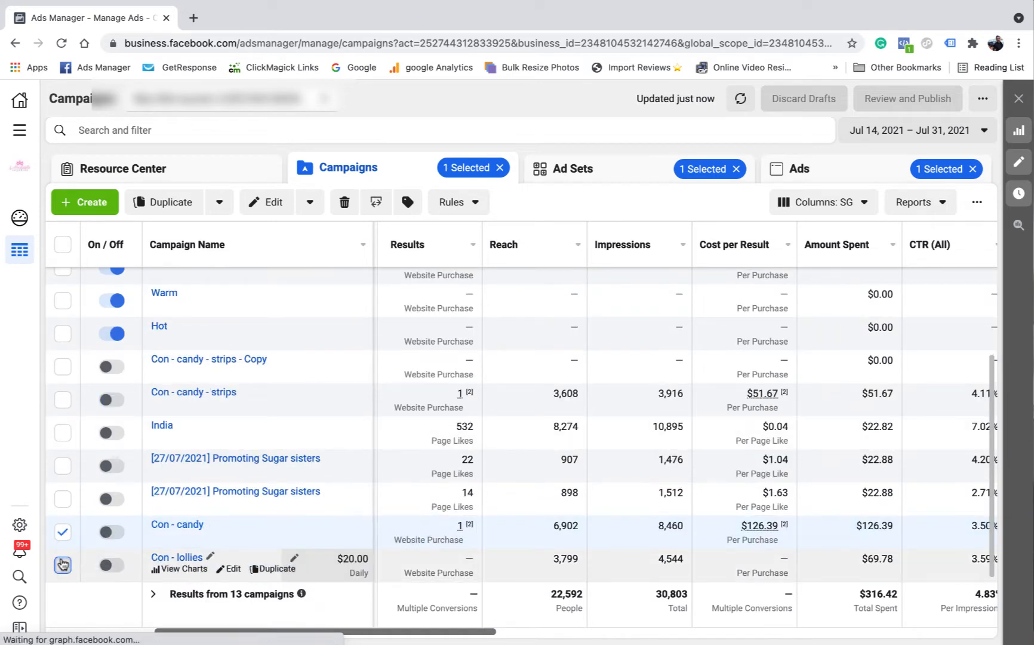
click(62, 565)
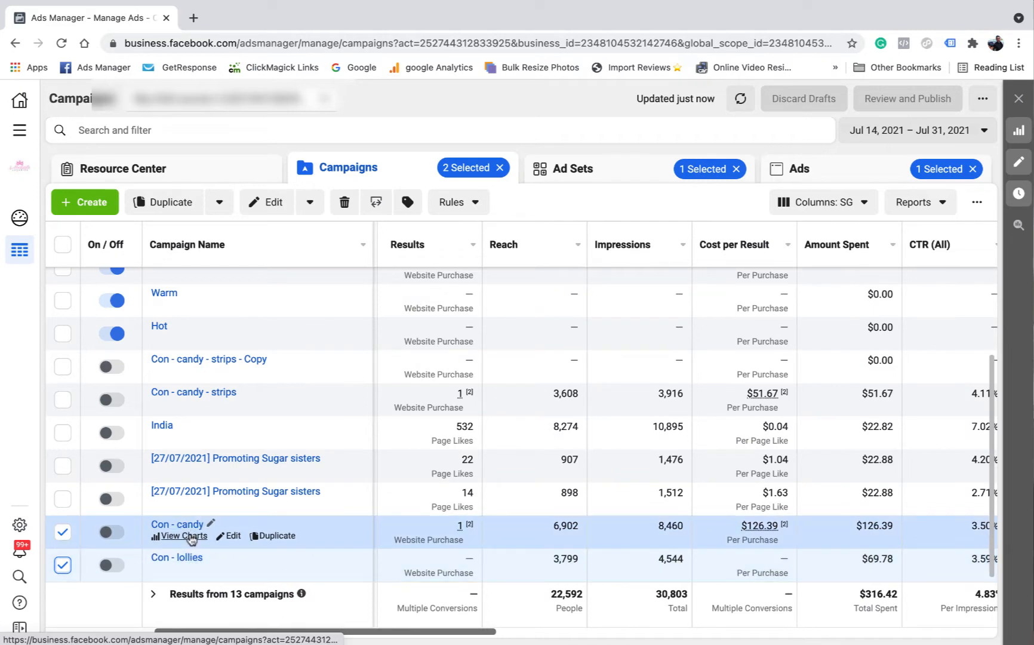
click(579, 171)
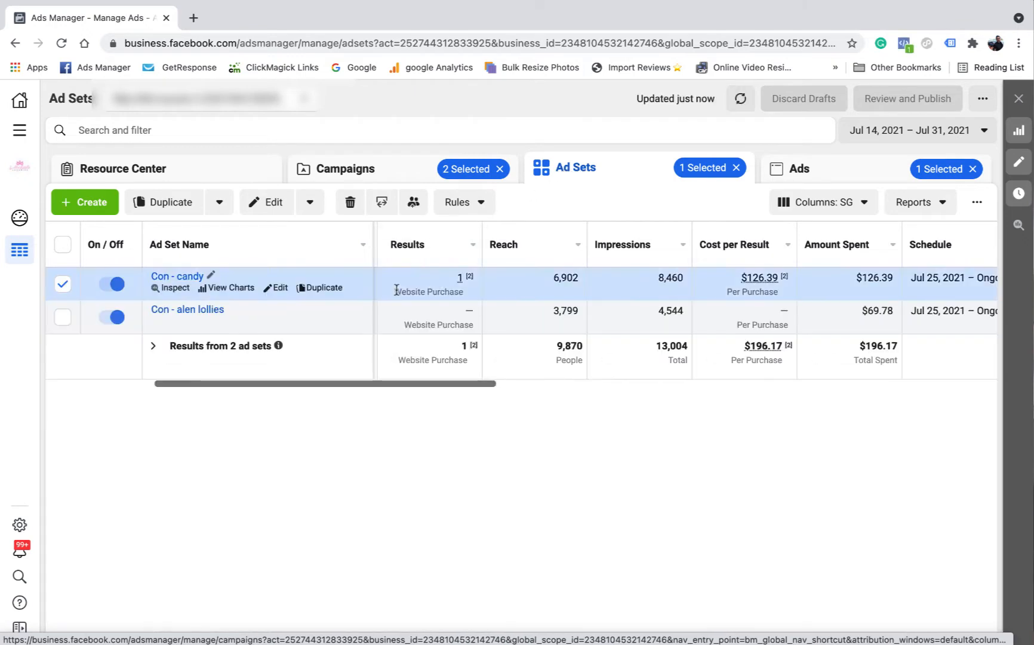
Untick the Con - candy ad set and list all 8 ads, scrolling to unique link clicks and adds to cart
mouse_move(394, 290)
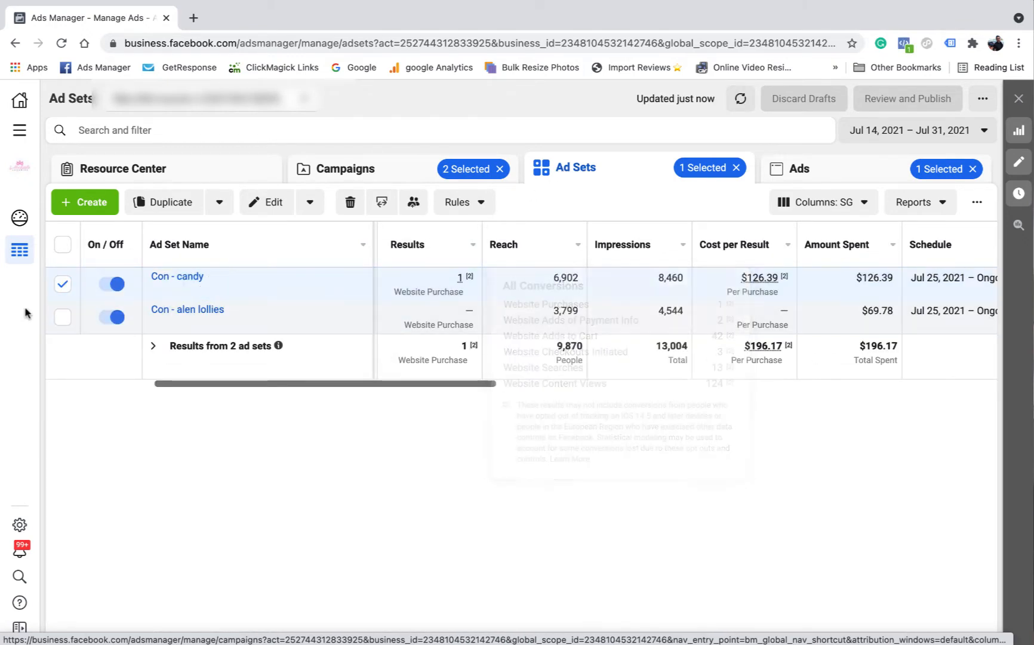
click(62, 284)
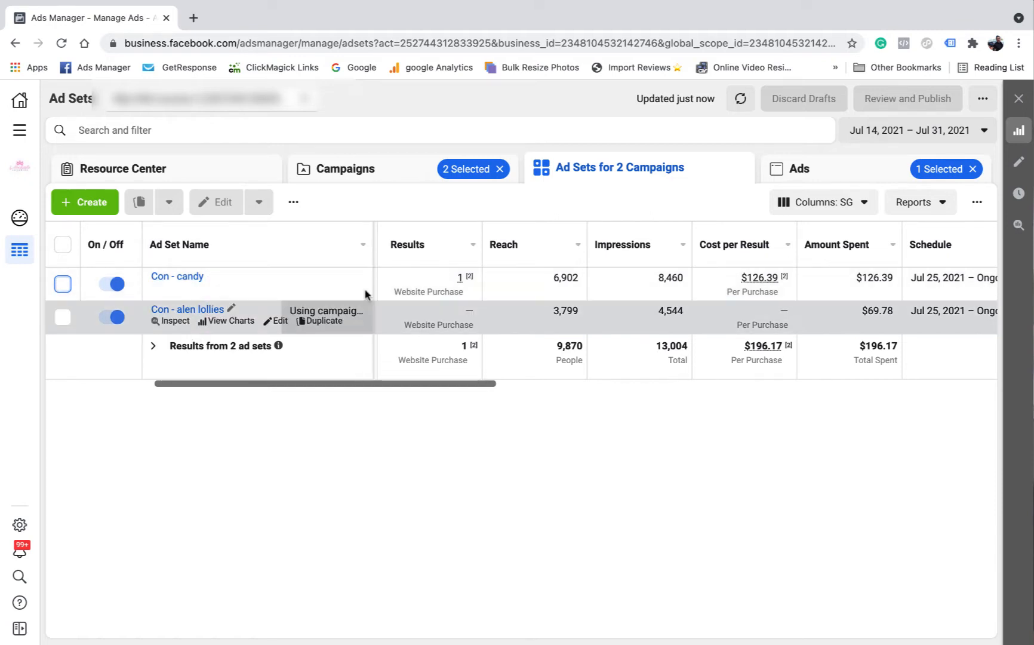
click(806, 177)
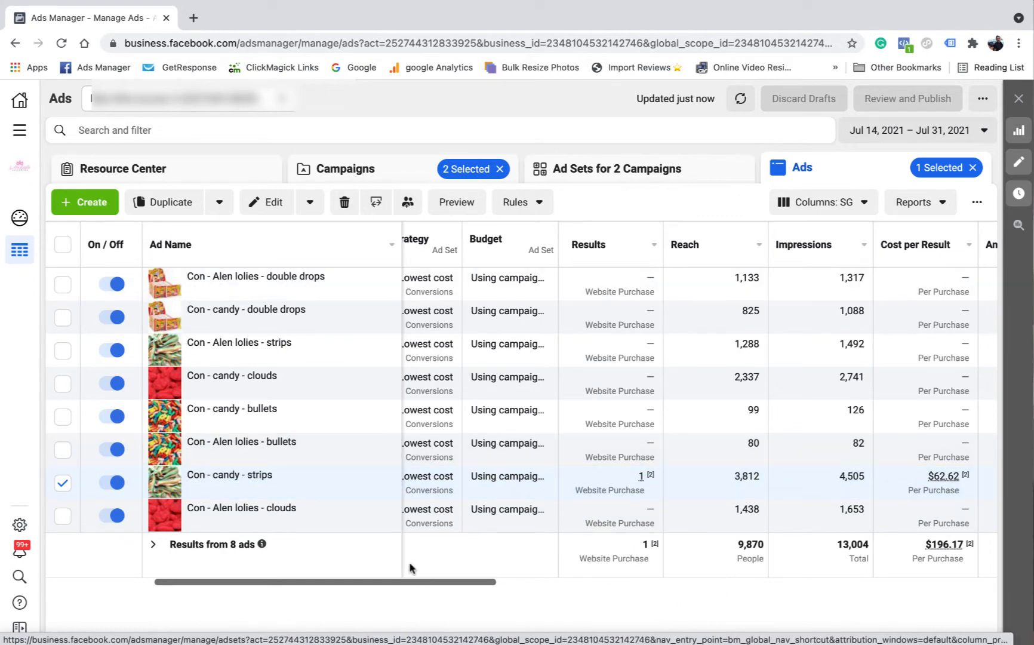
drag(406, 585, 738, 579)
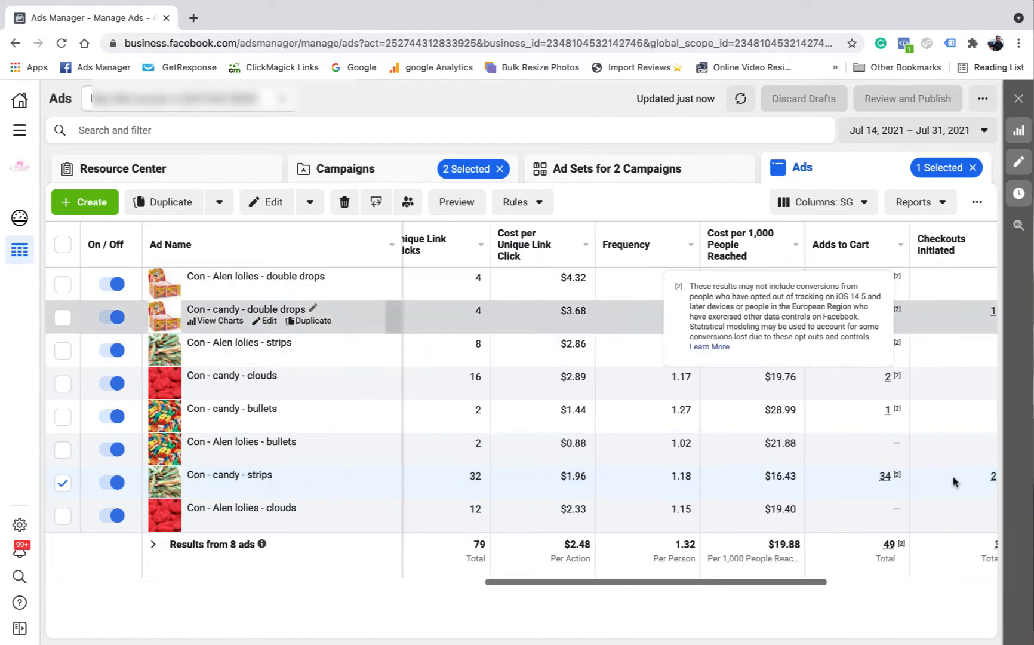
Return to the campaigns list and clear the Con - candy and Con - lollies selections
click(360, 169)
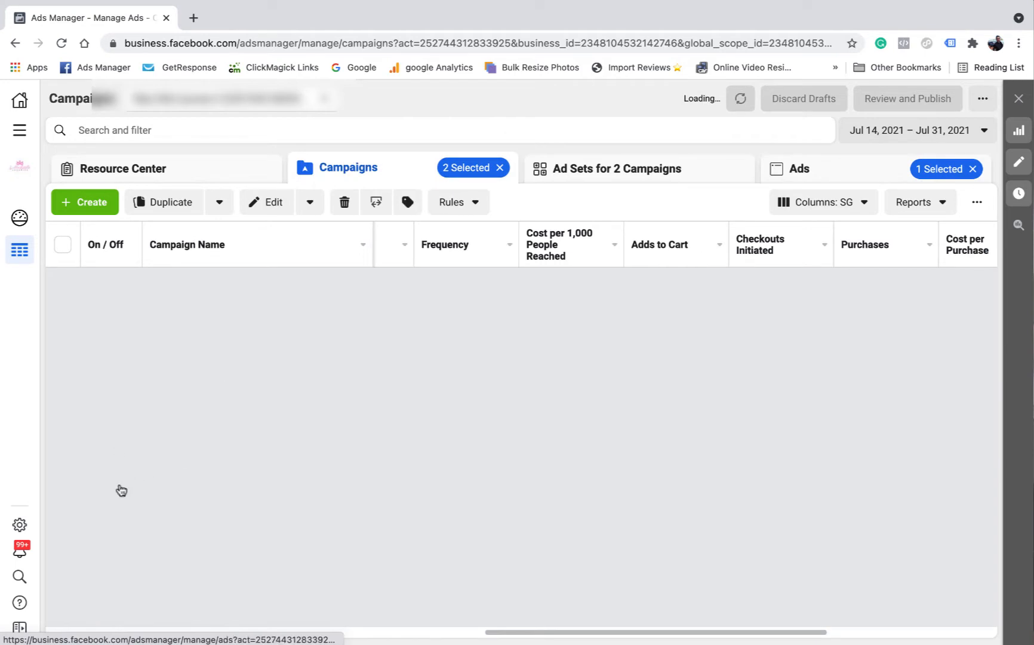
scroll(121, 538, down, 2)
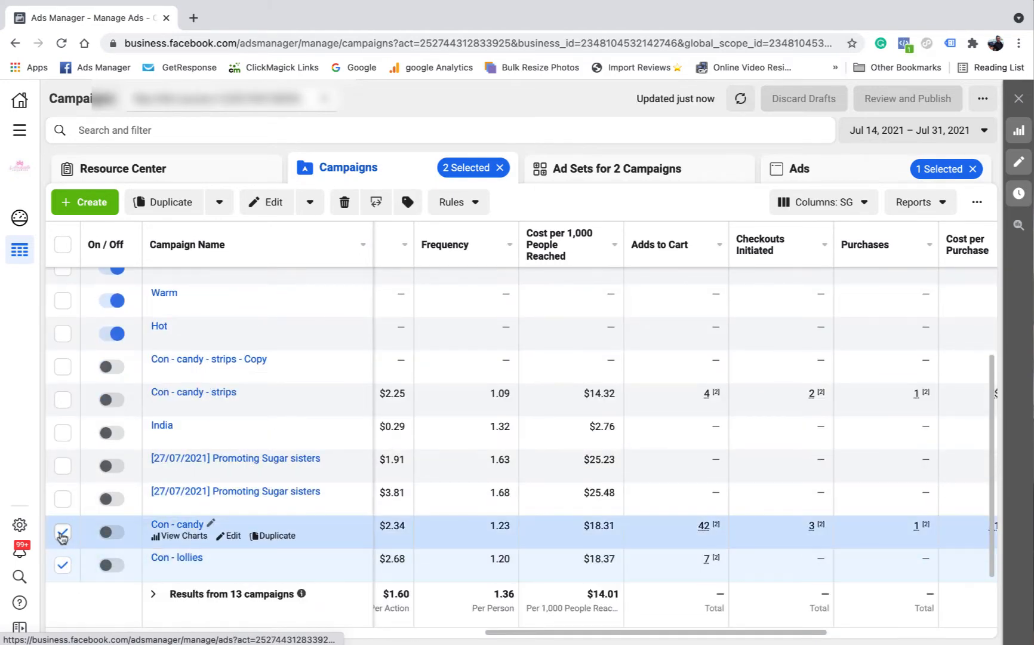
click(63, 531)
click(63, 564)
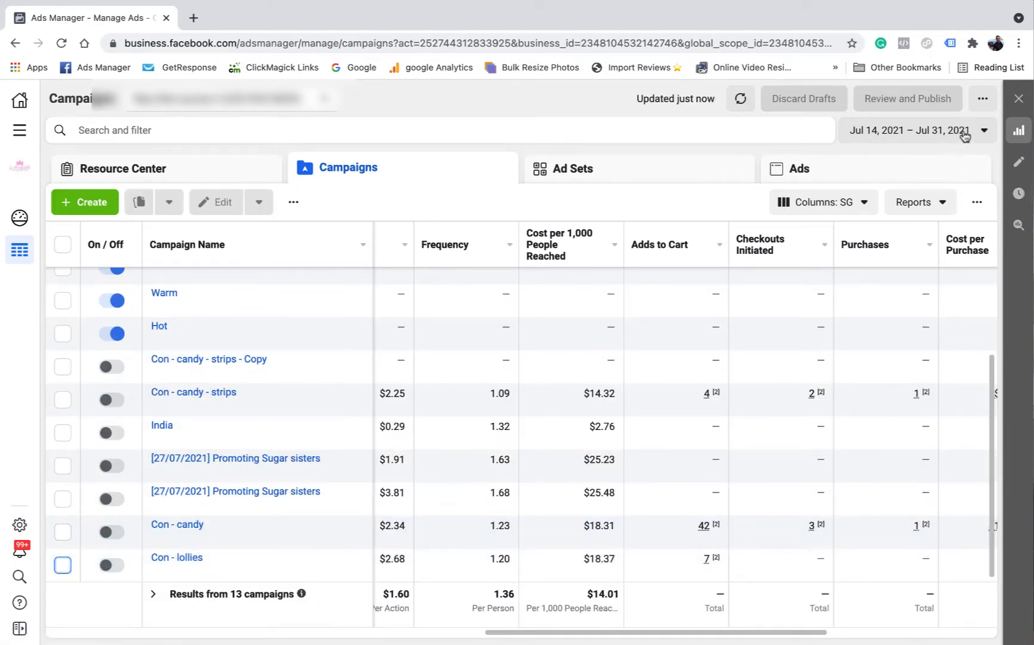
Limit the report to Aug 1 – Aug 14, 2021 and select the Con - candy - strips campaign
click(964, 136)
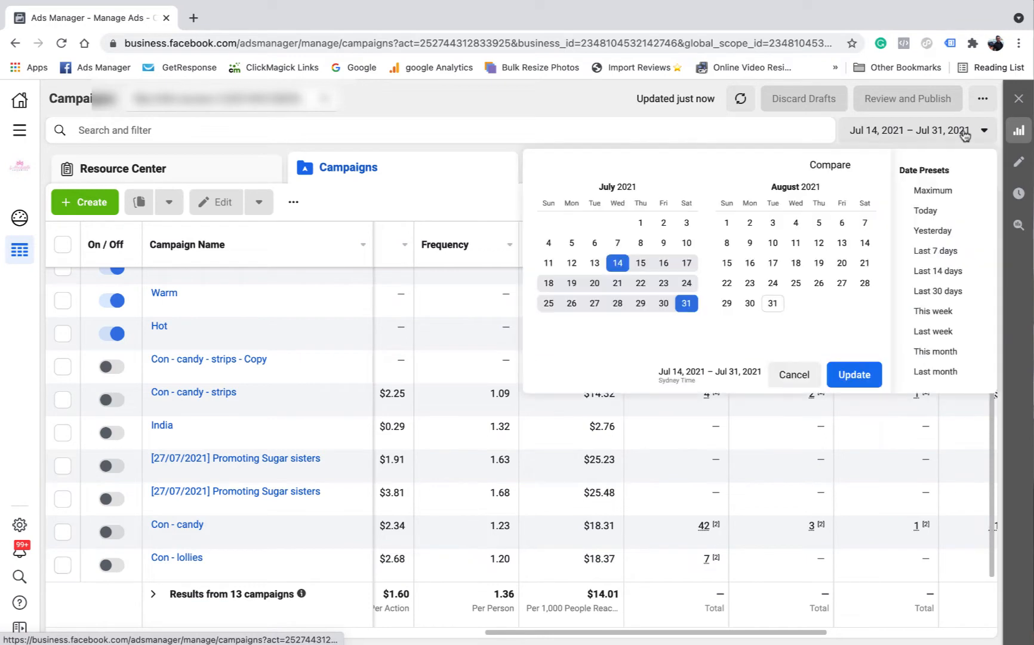
click(723, 222)
click(865, 242)
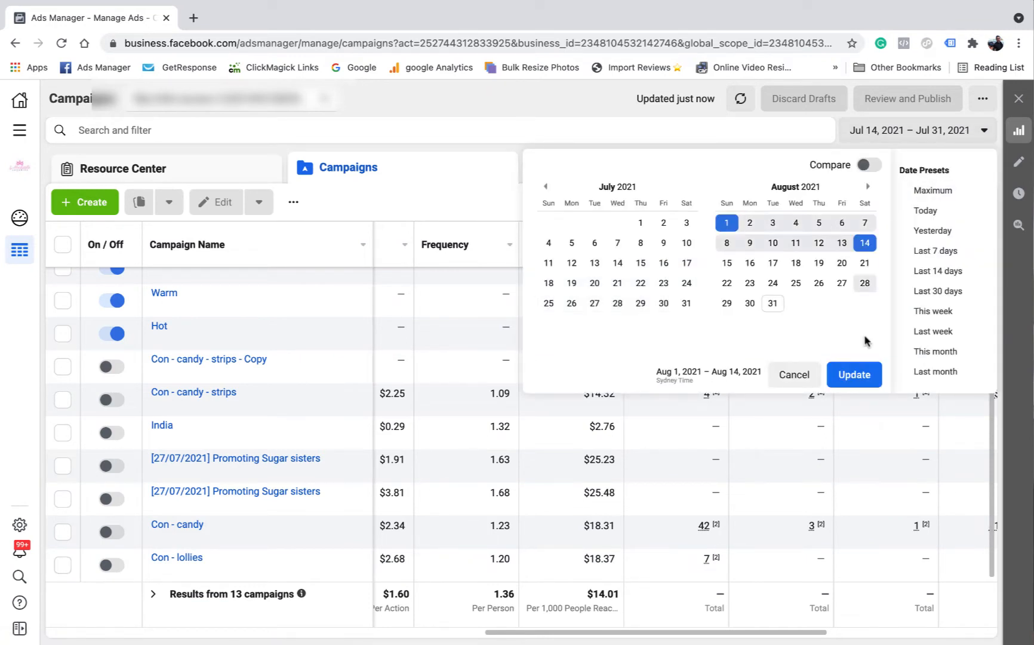
click(852, 374)
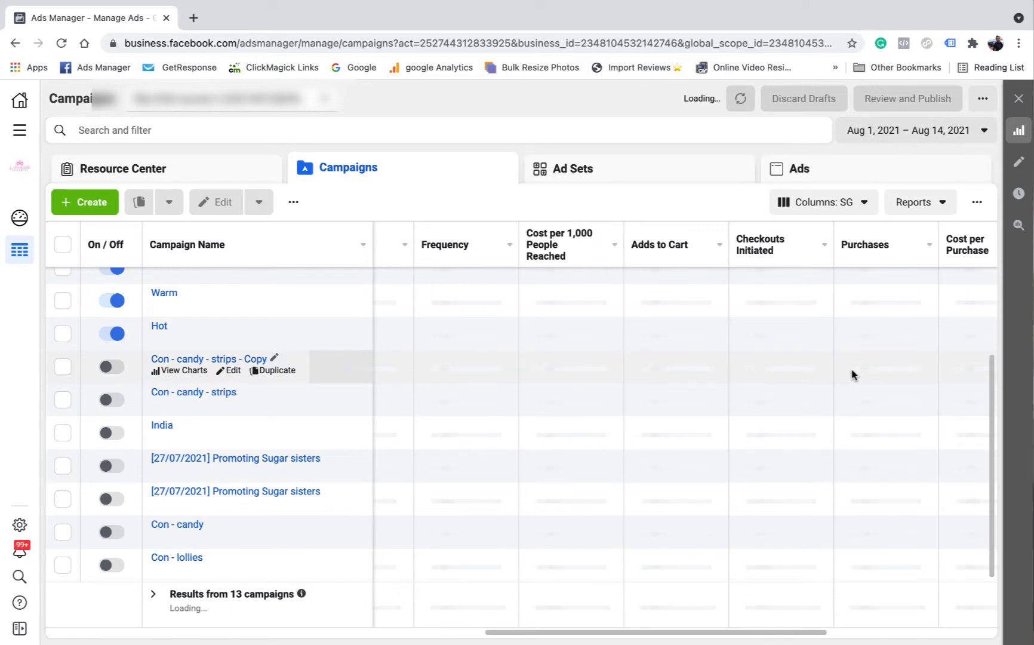
click(62, 400)
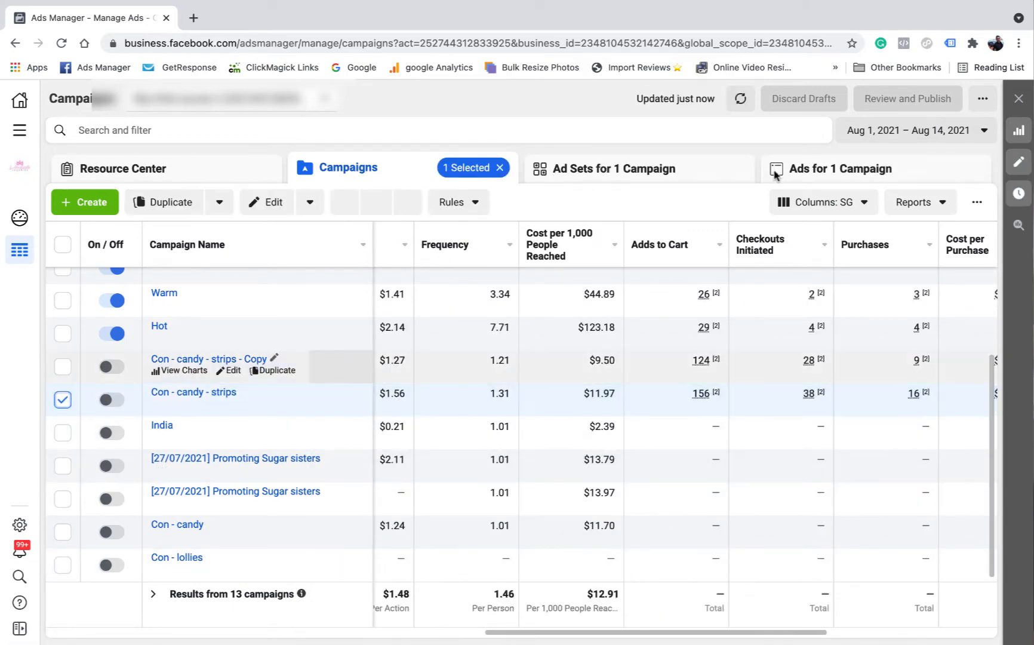
scroll(111, 619, left, 10)
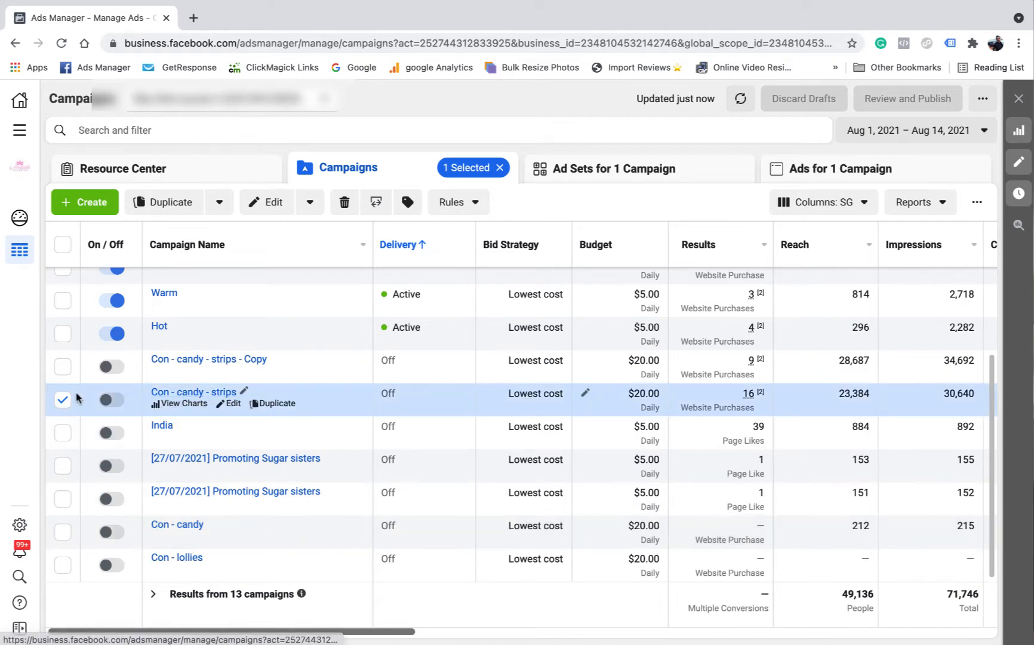
Inspect the Con - candy ad set's targeting settings, then list its three strips ads
click(560, 170)
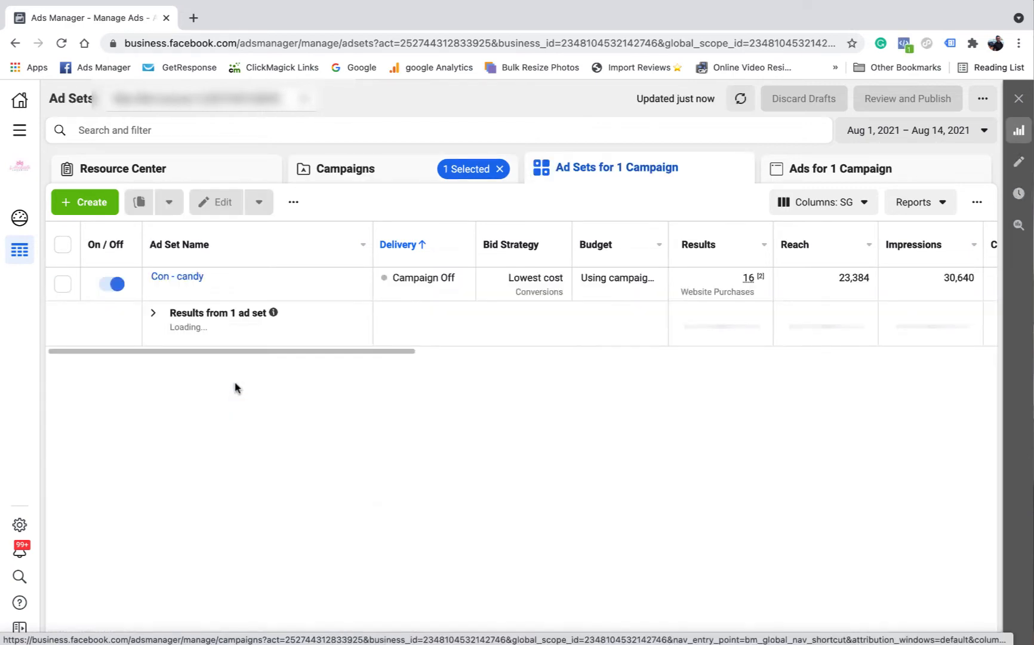
click(279, 289)
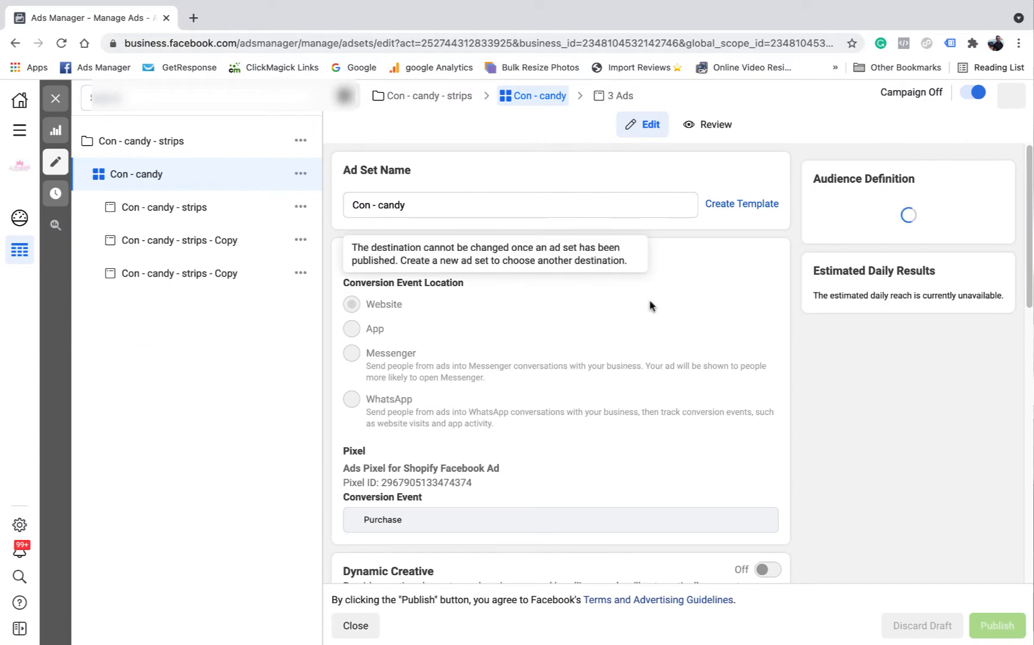
scroll(604, 319, down, 2)
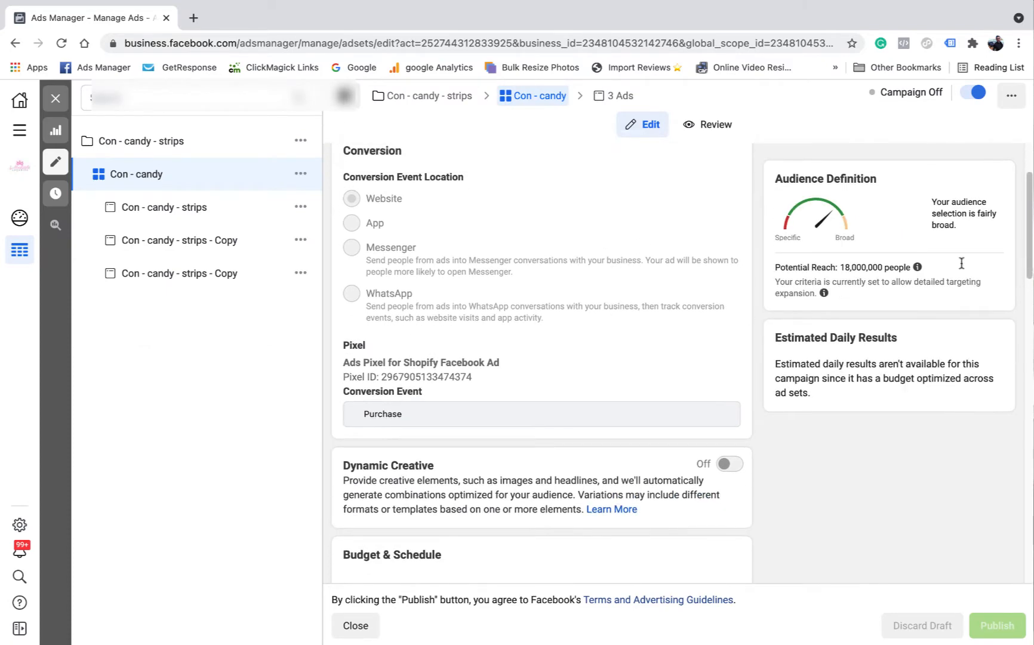
scroll(600, 326, down, 12)
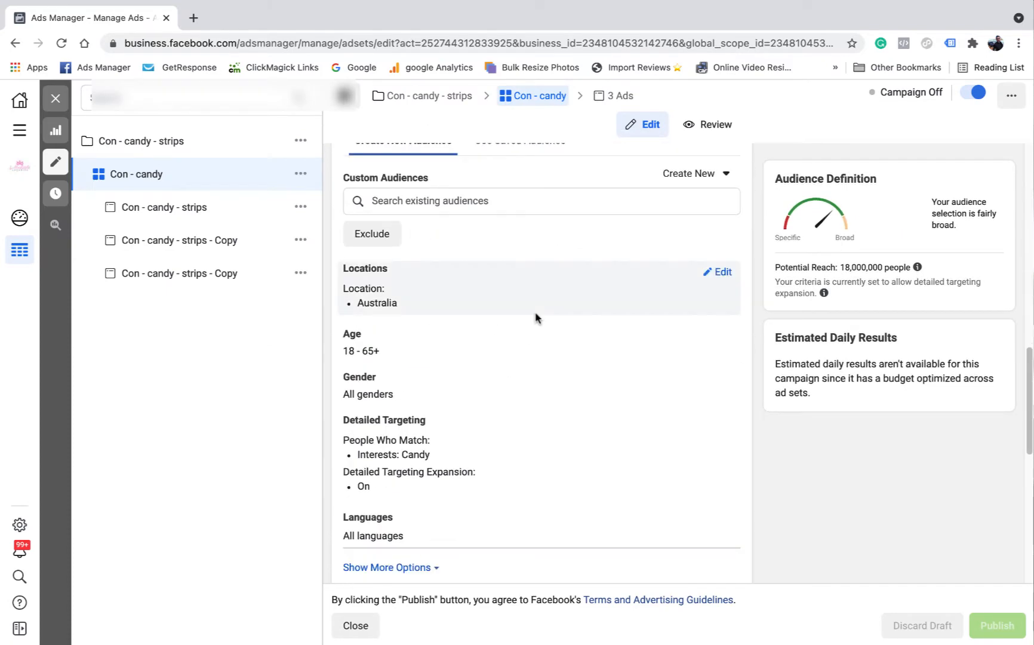
scroll(422, 464, down, 7)
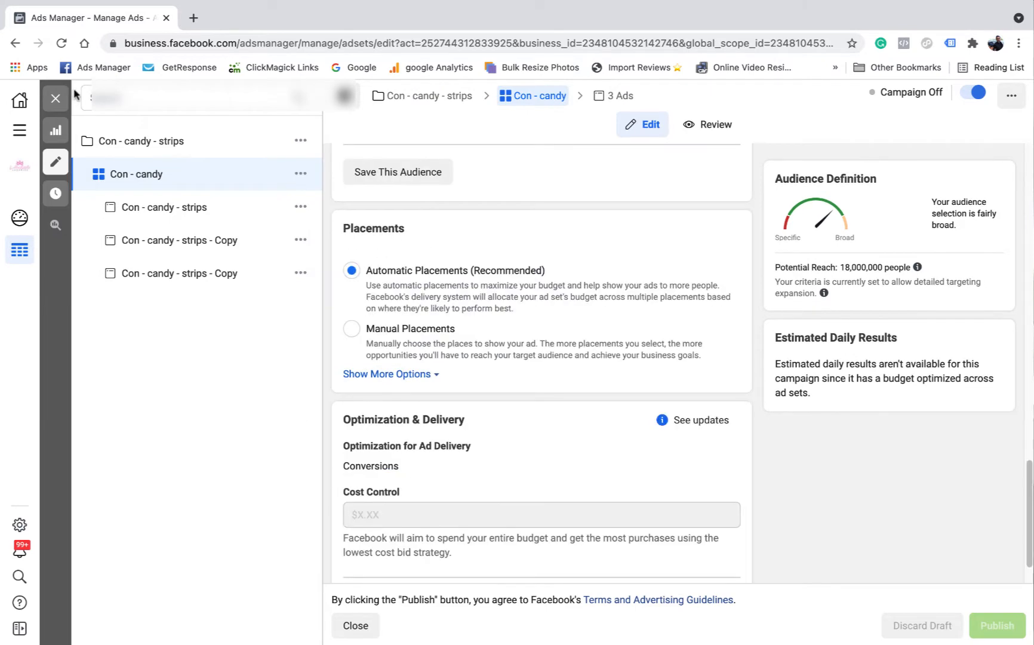
click(56, 98)
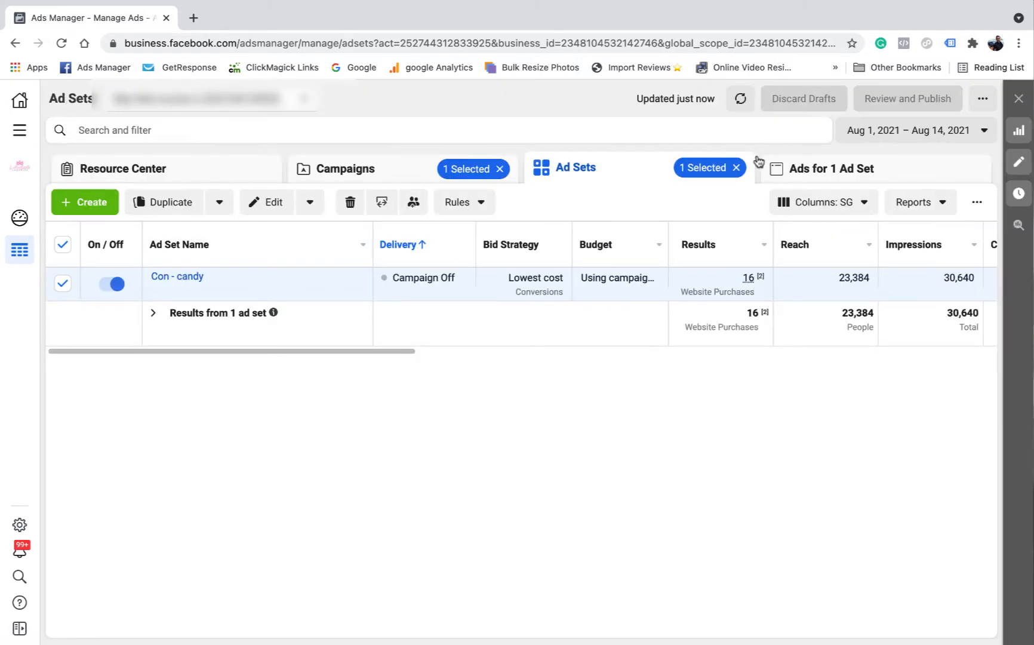
click(800, 170)
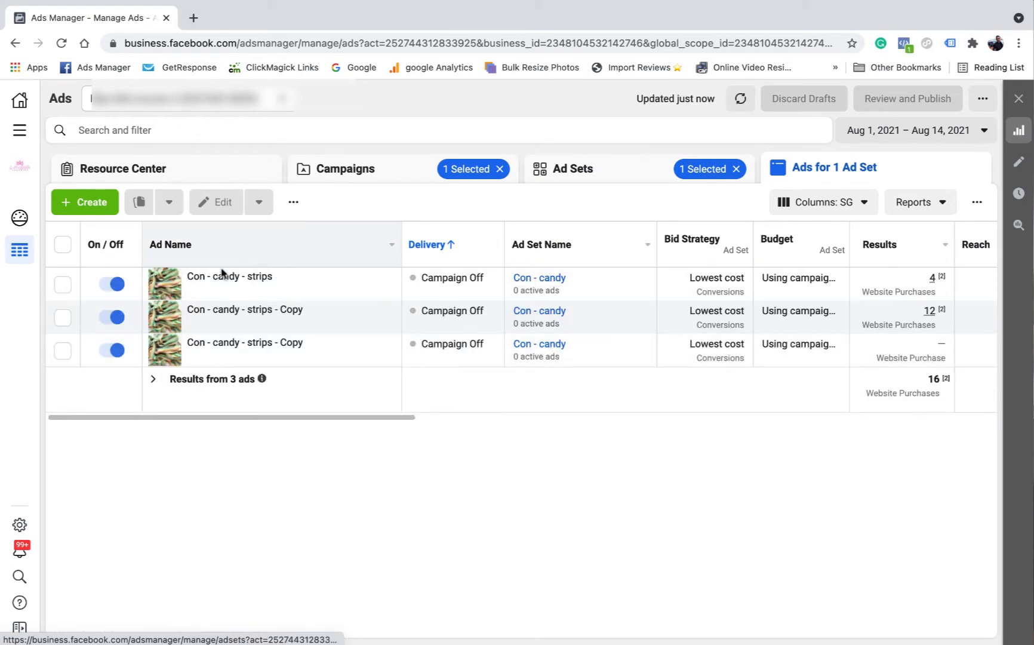
Compare the three strips ads' Results, Cost per Result, Purchases and ROAS, then go back to Campaigns
drag(272, 421, 439, 420)
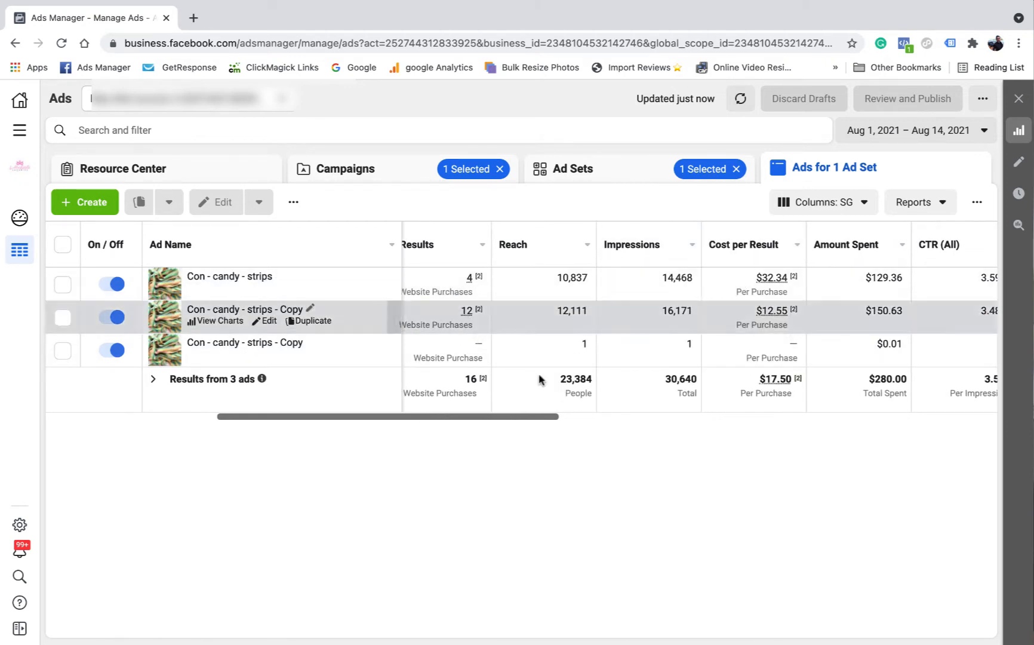
drag(496, 418, 641, 408)
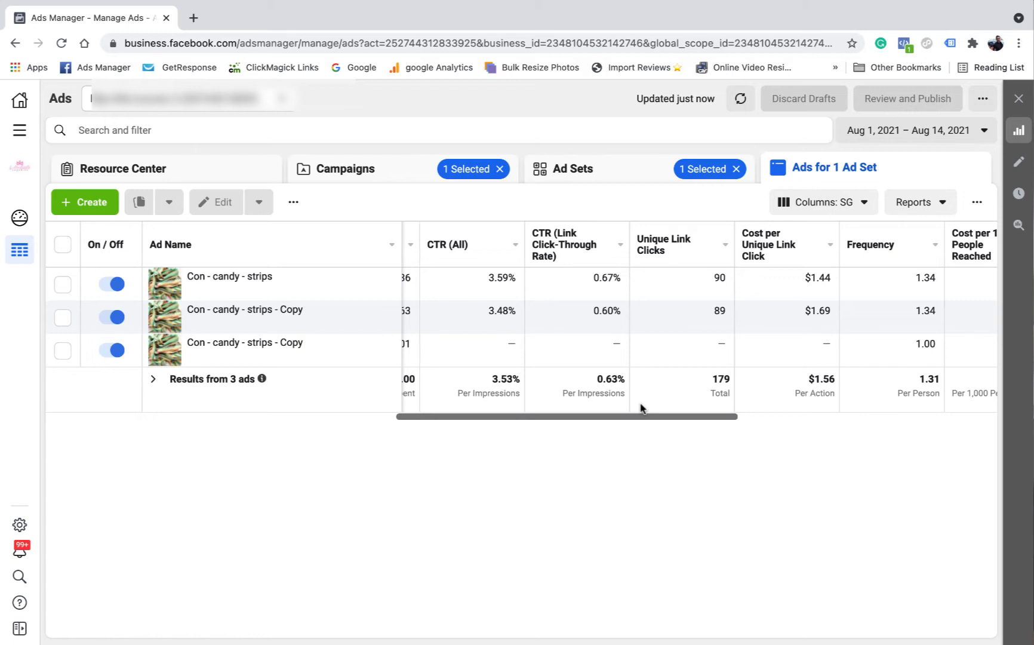
drag(517, 423, 556, 429)
drag(679, 419, 877, 417)
mouse_move(785, 309)
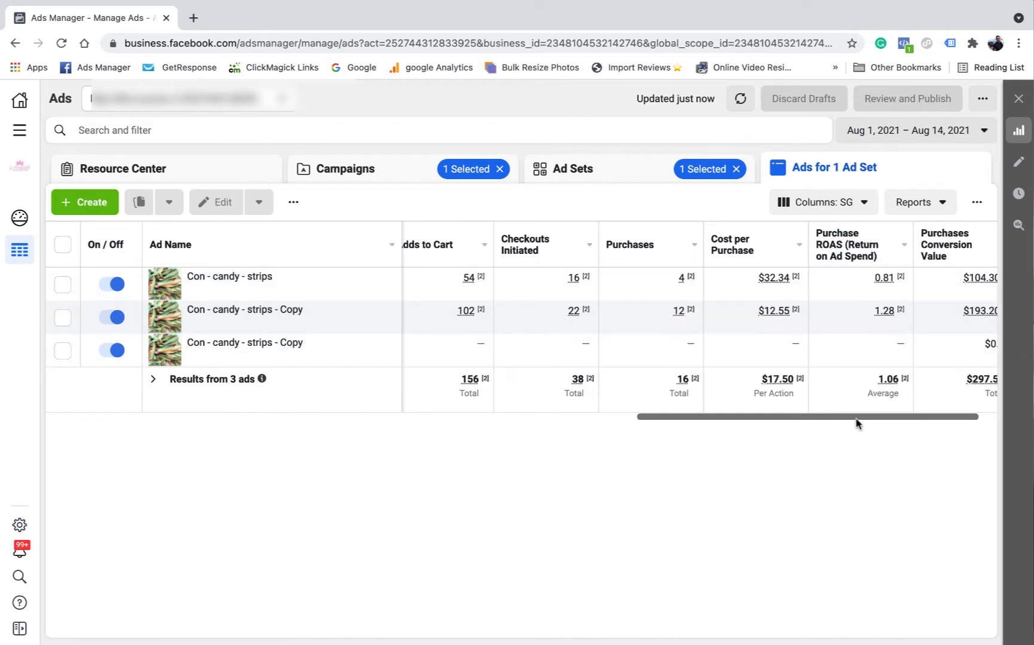
drag(856, 417, 882, 422)
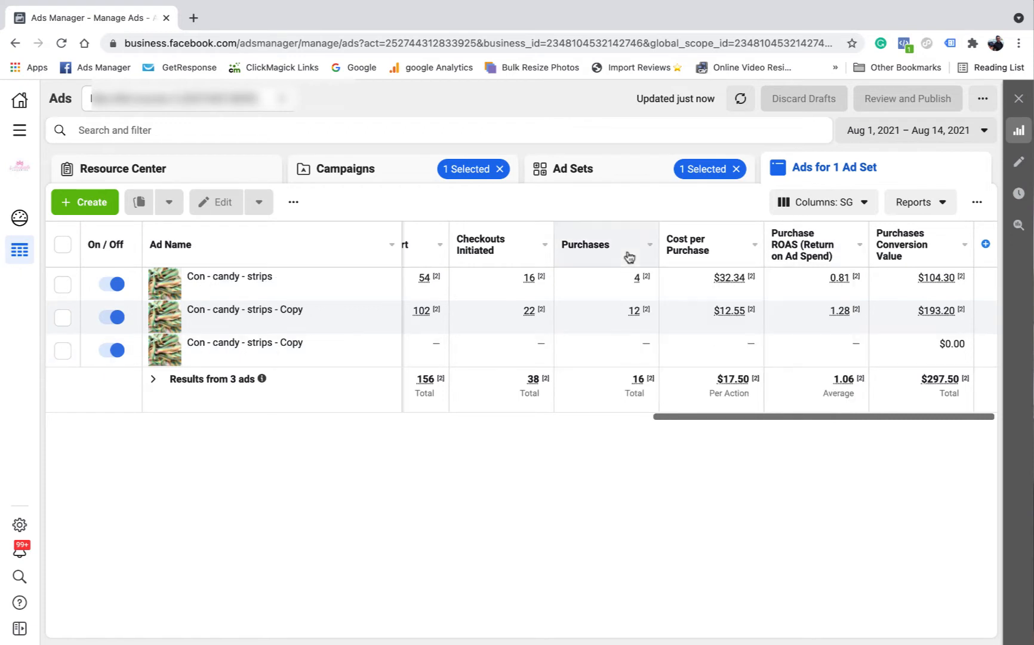
click(330, 173)
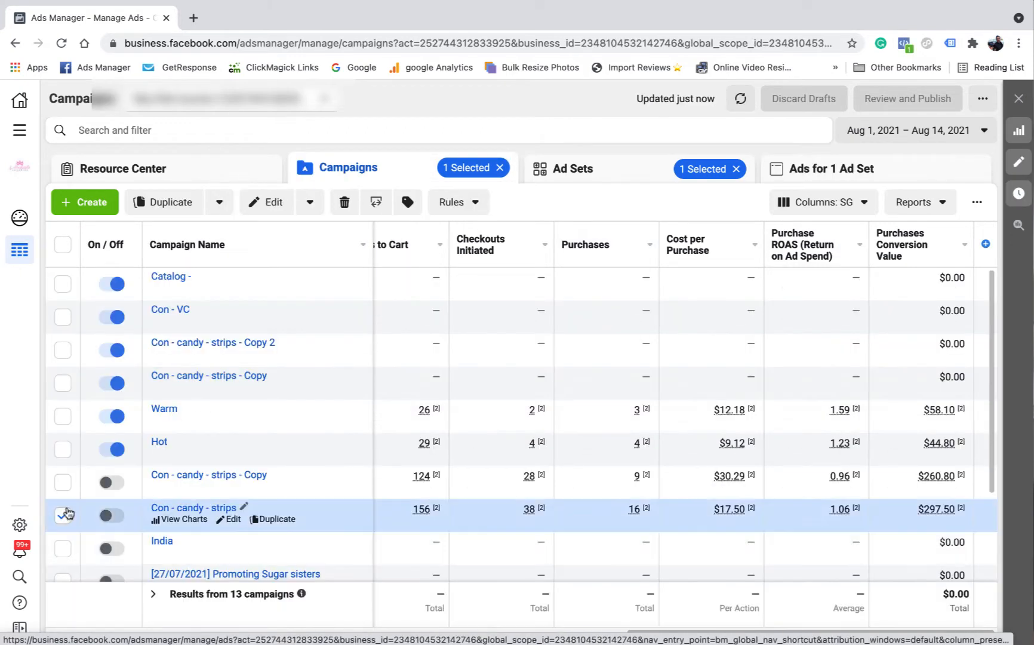
Switch the selection to Con - candy - strips - Copy and view its ad sets
click(63, 517)
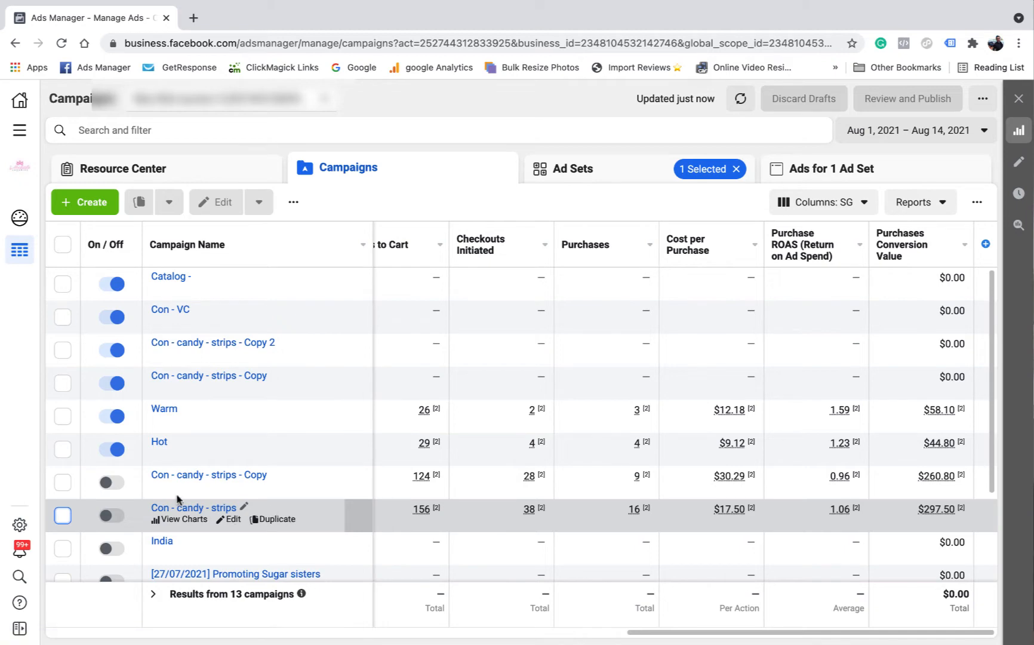
click(62, 483)
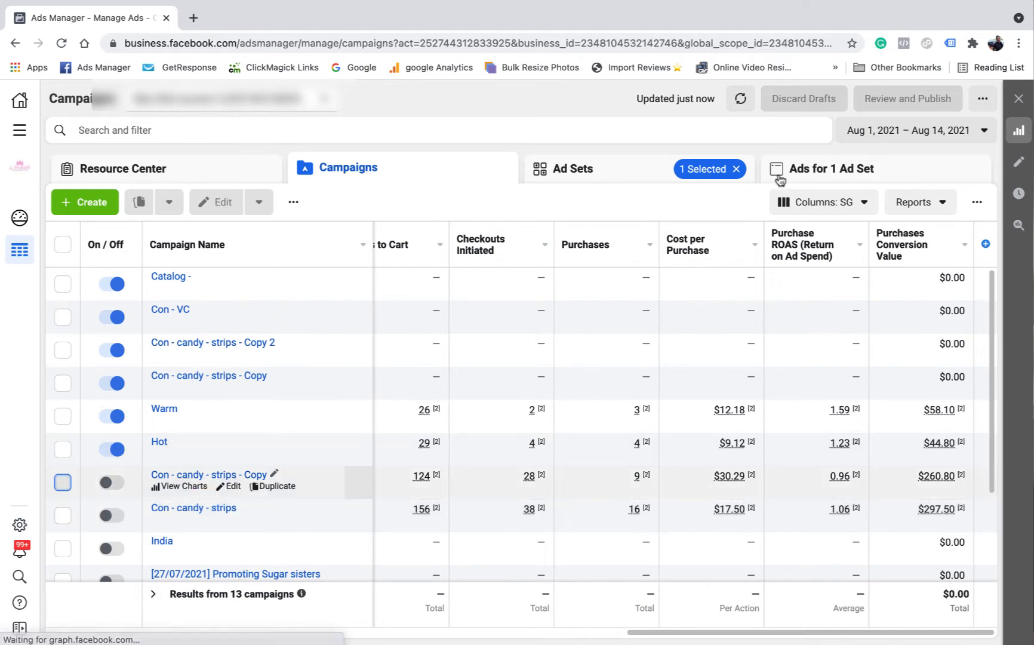
click(613, 175)
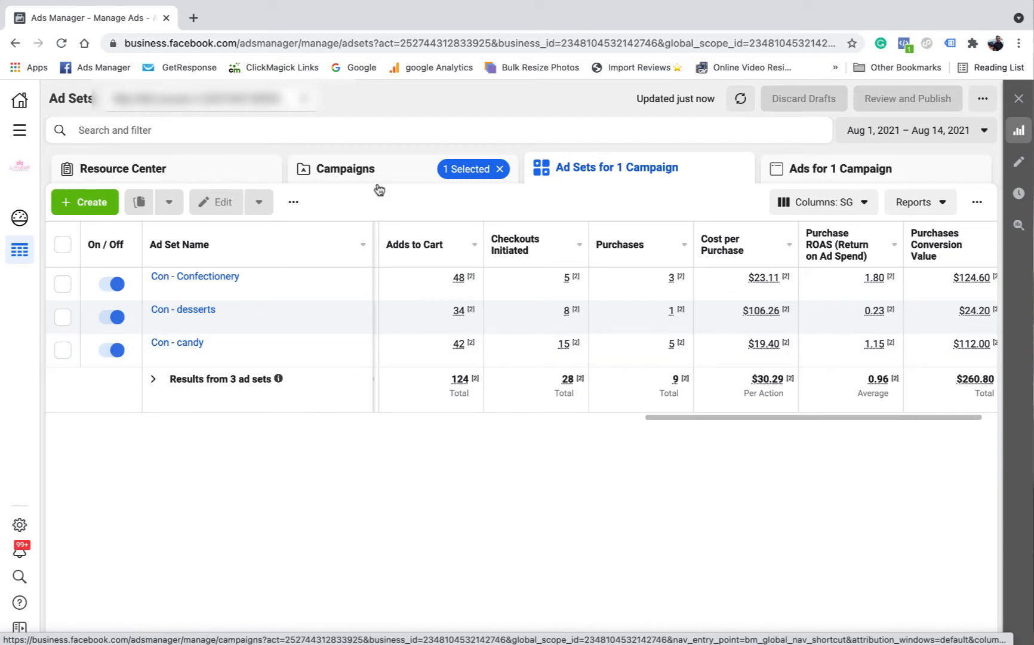
Reselect Con - candy - strips instead and view its ads
click(367, 177)
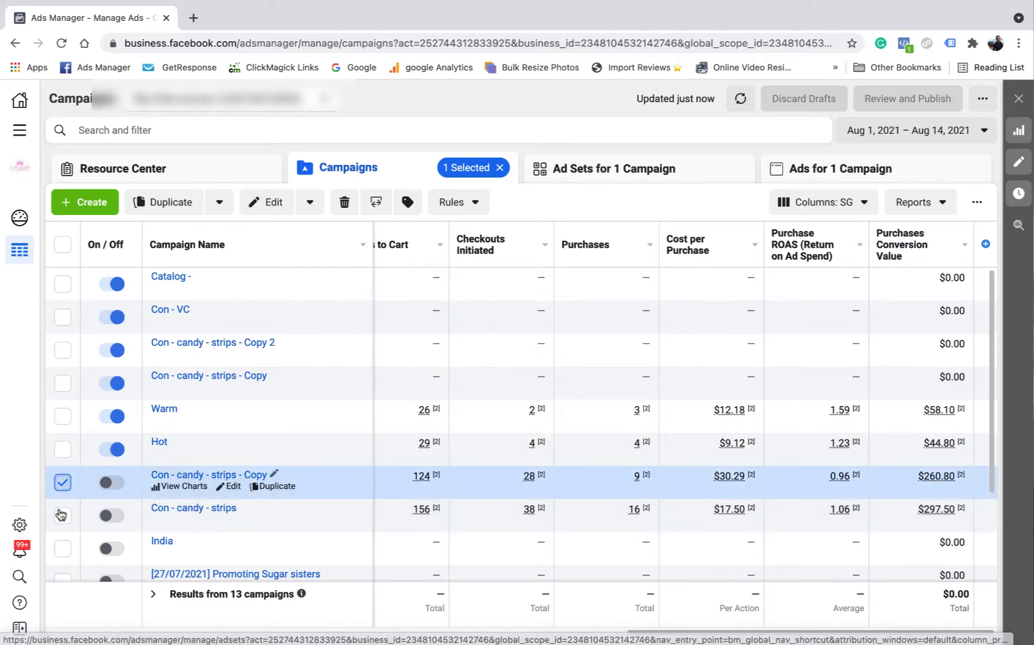
click(62, 482)
click(194, 517)
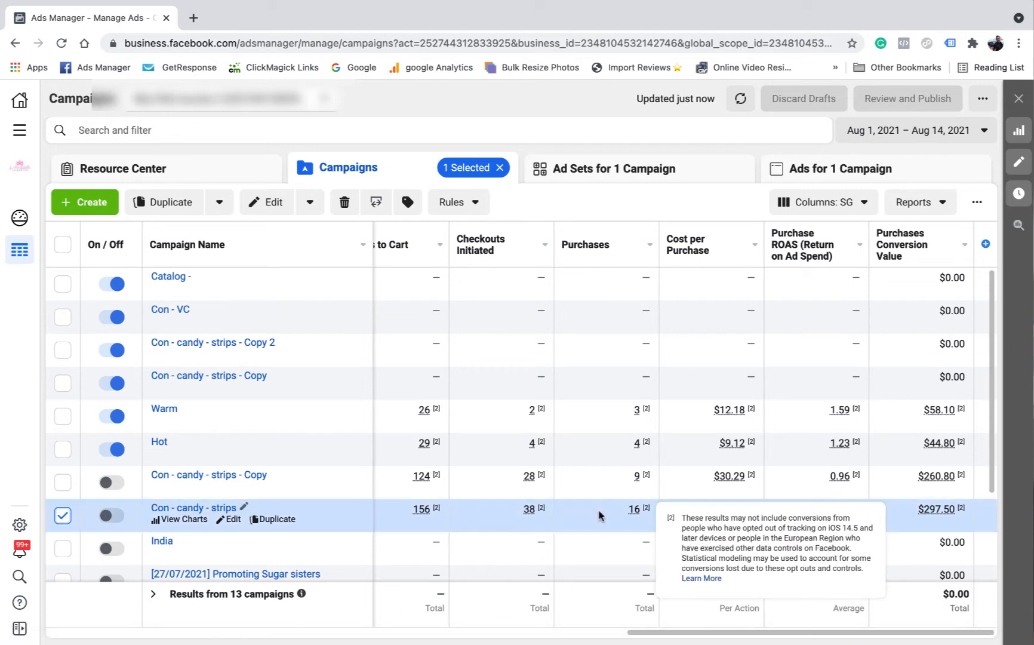
click(827, 173)
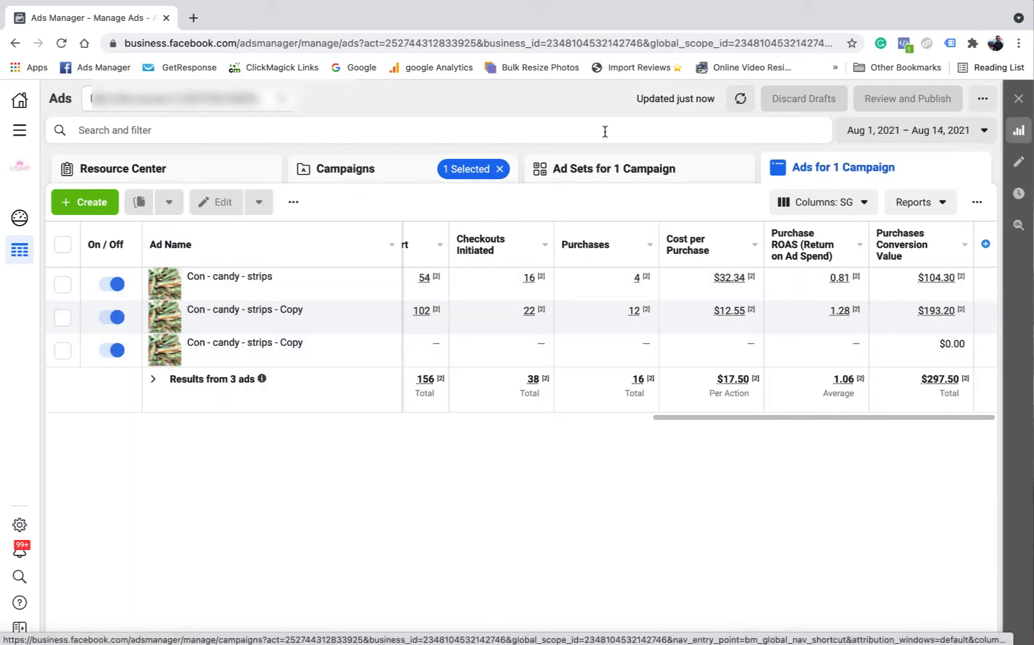
Reselect the Copy campaign and view its ad sets, then its ads totalling 9 purchases
click(372, 172)
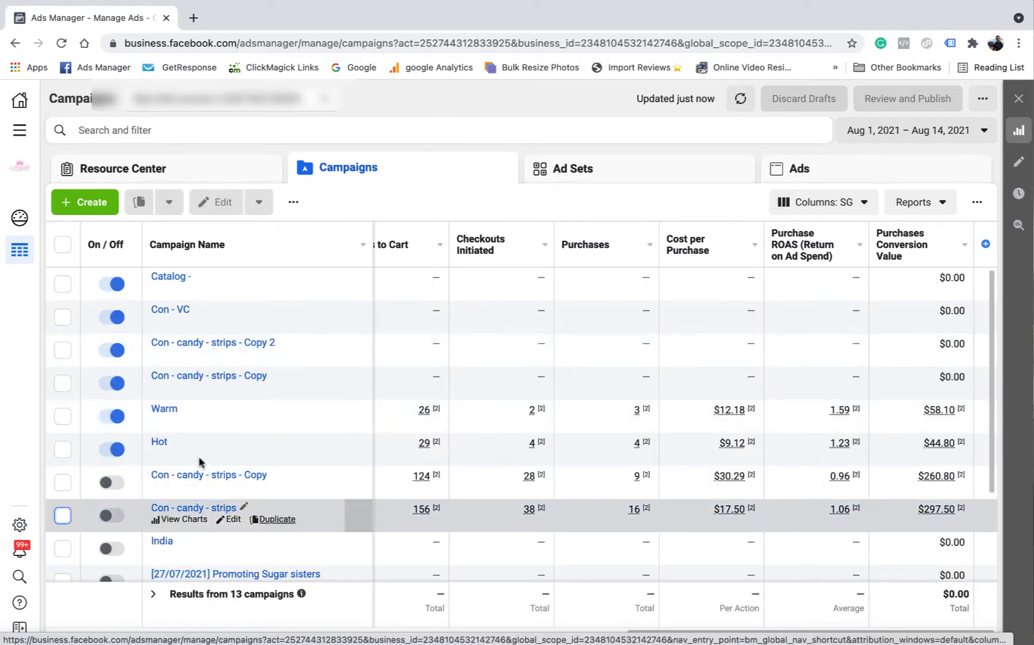
click(63, 482)
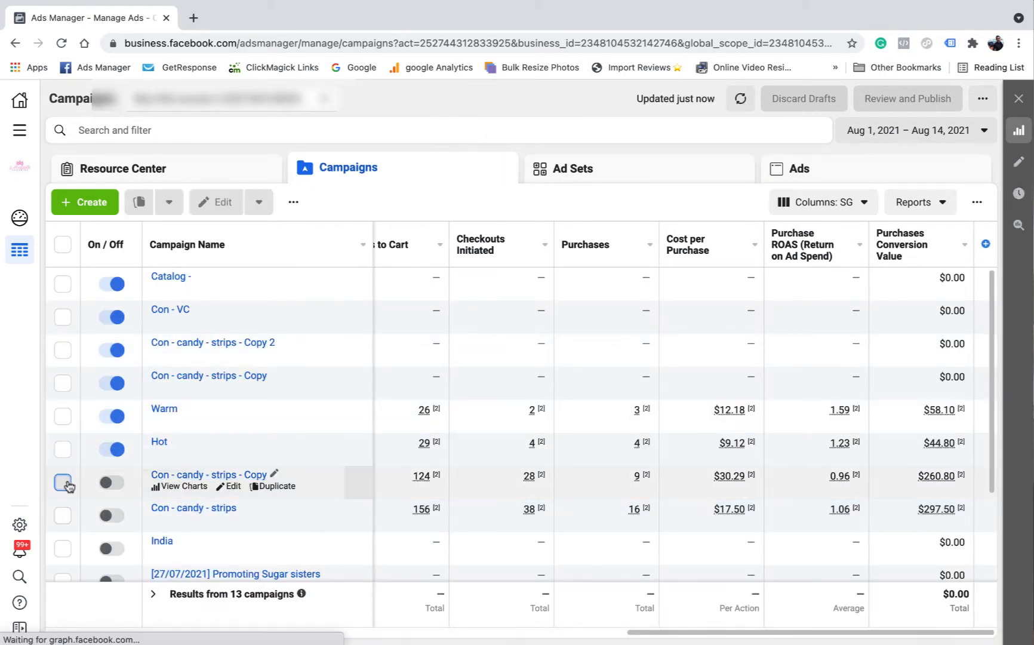
click(597, 175)
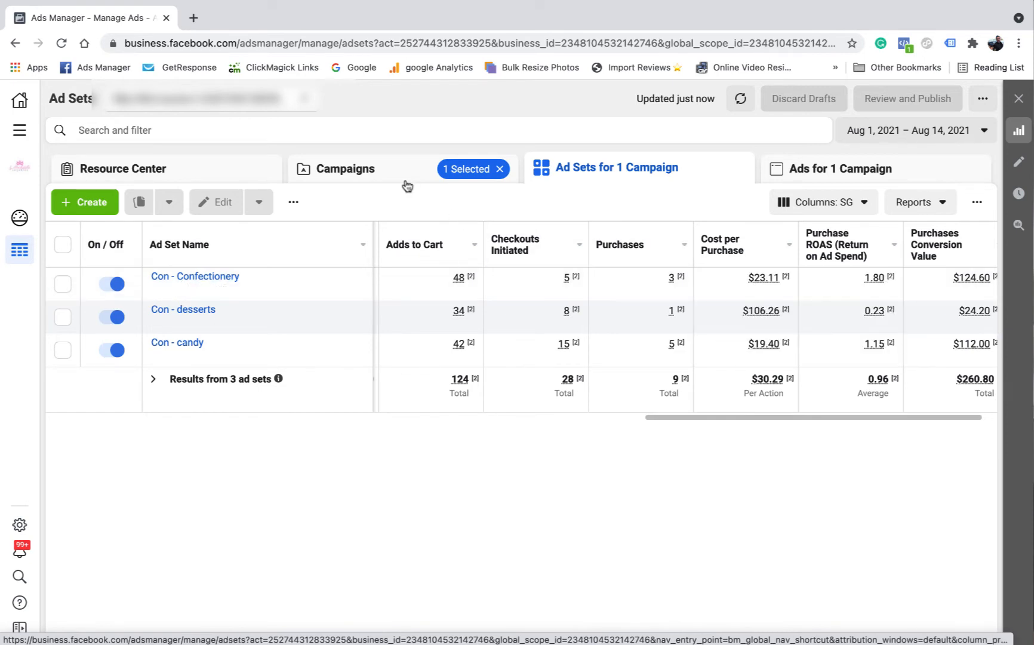
click(859, 170)
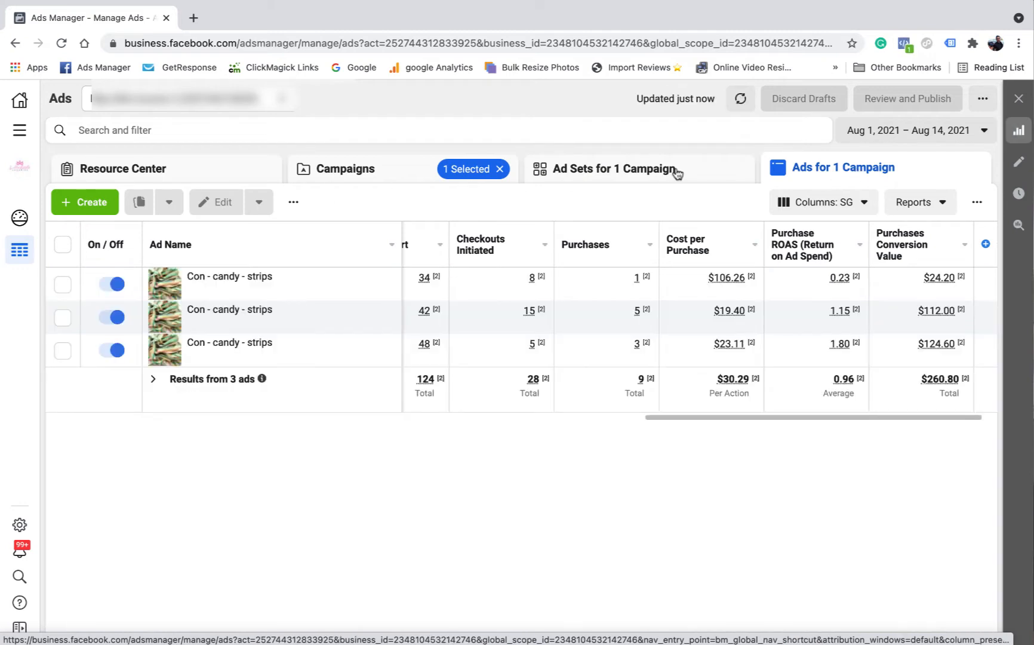
Back on the Copy campaign's ad sets, review the Con - Confectionery ad set's audience settings
click(570, 171)
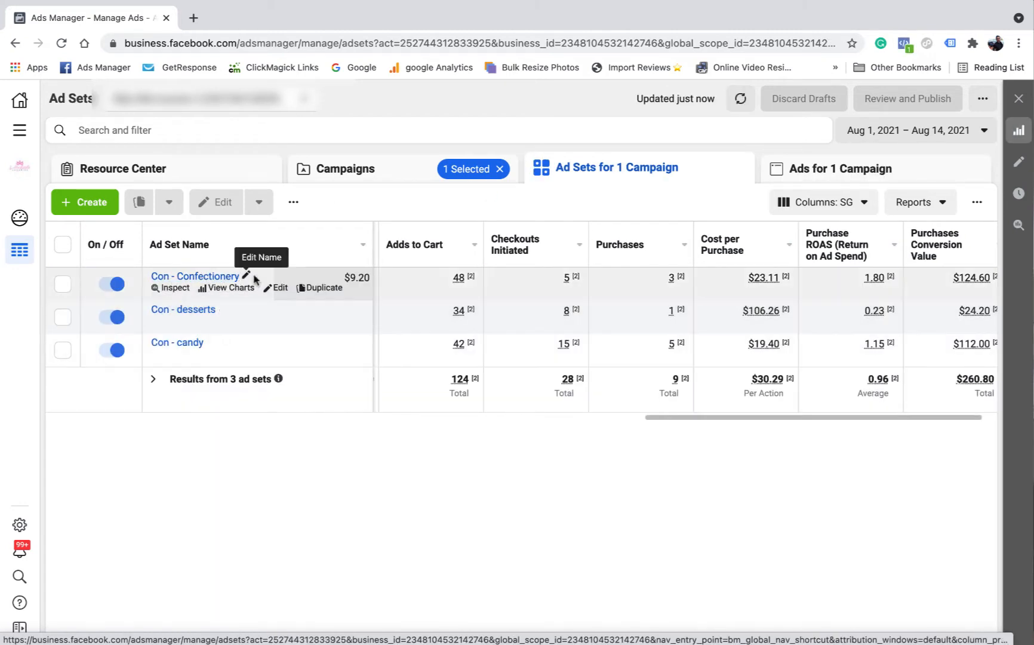
mouse_move(540, 280)
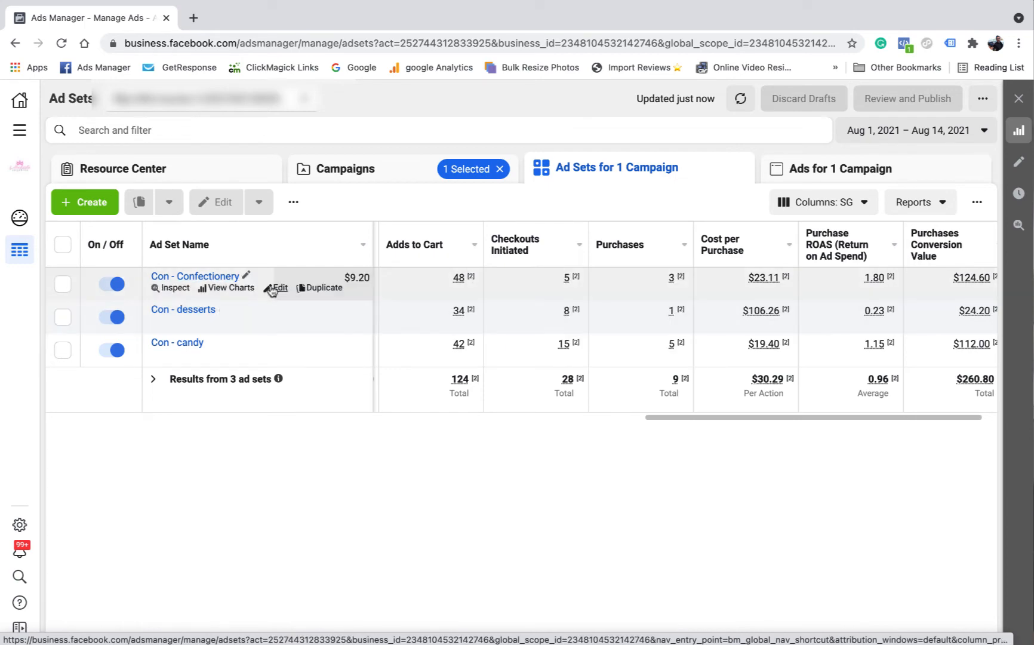
click(184, 279)
scroll(542, 286, down, 10)
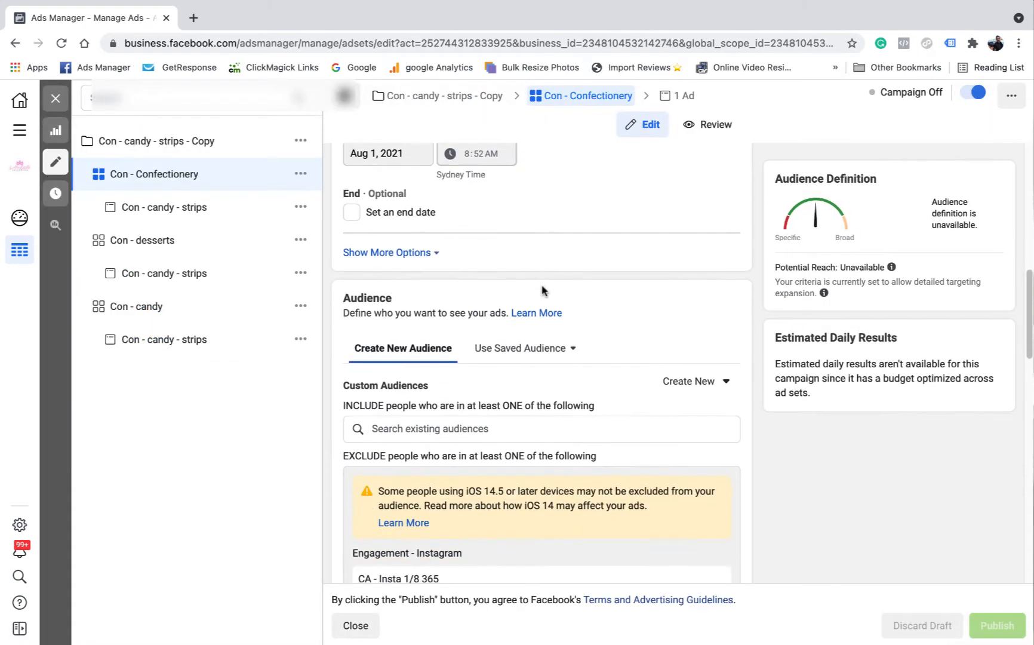
scroll(542, 291, down, 2)
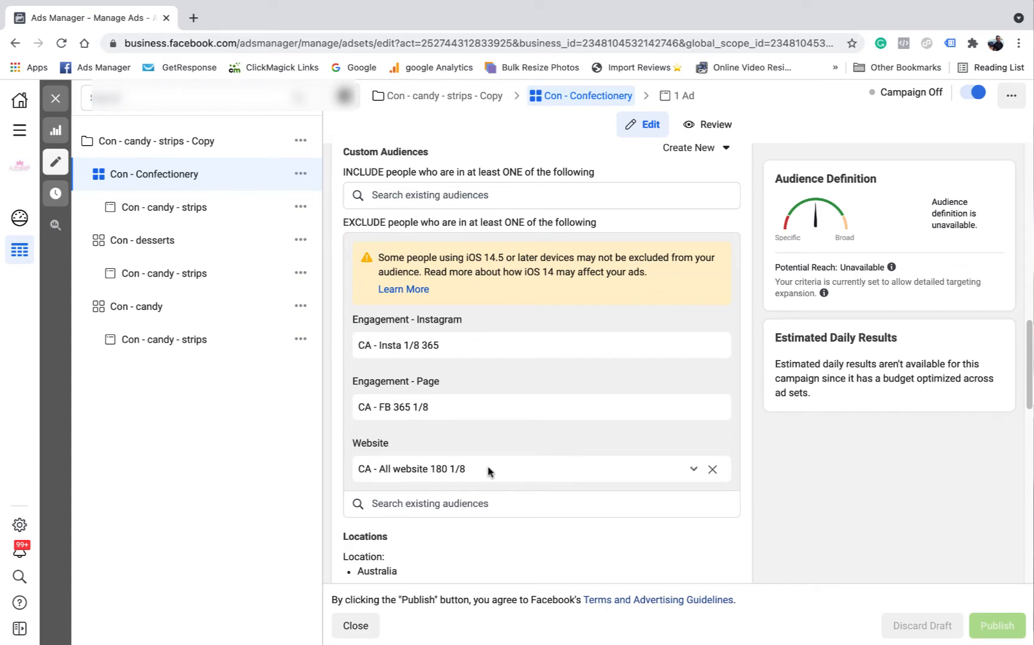
scroll(524, 374, down, 5)
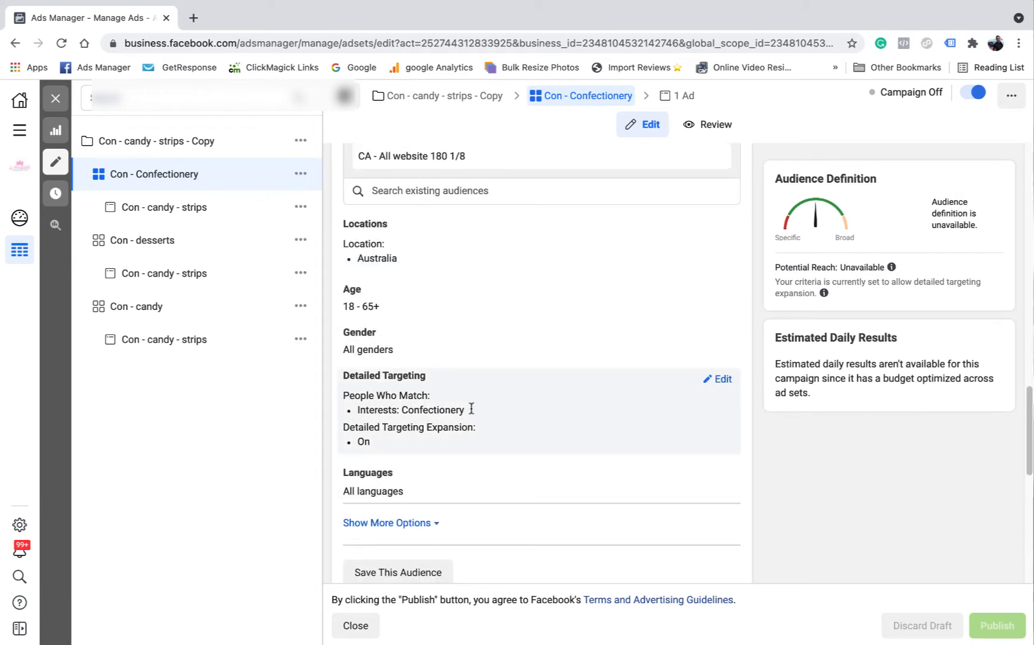
scroll(458, 389, down, 2)
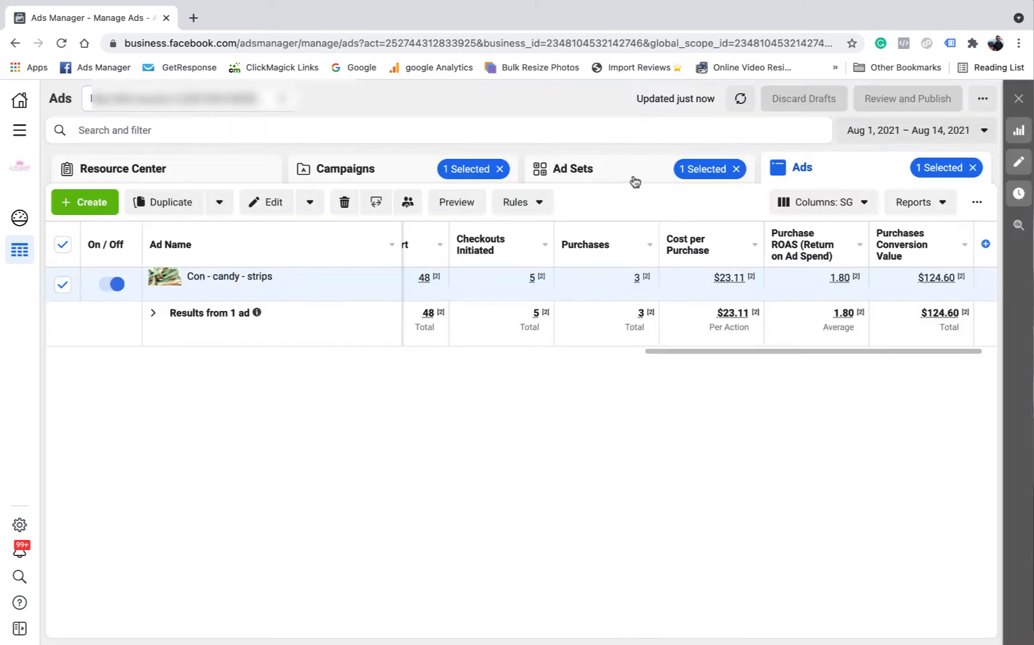
Check the selected ad set's ads, then deselect Con - Confectionery to list all ad sets
click(589, 167)
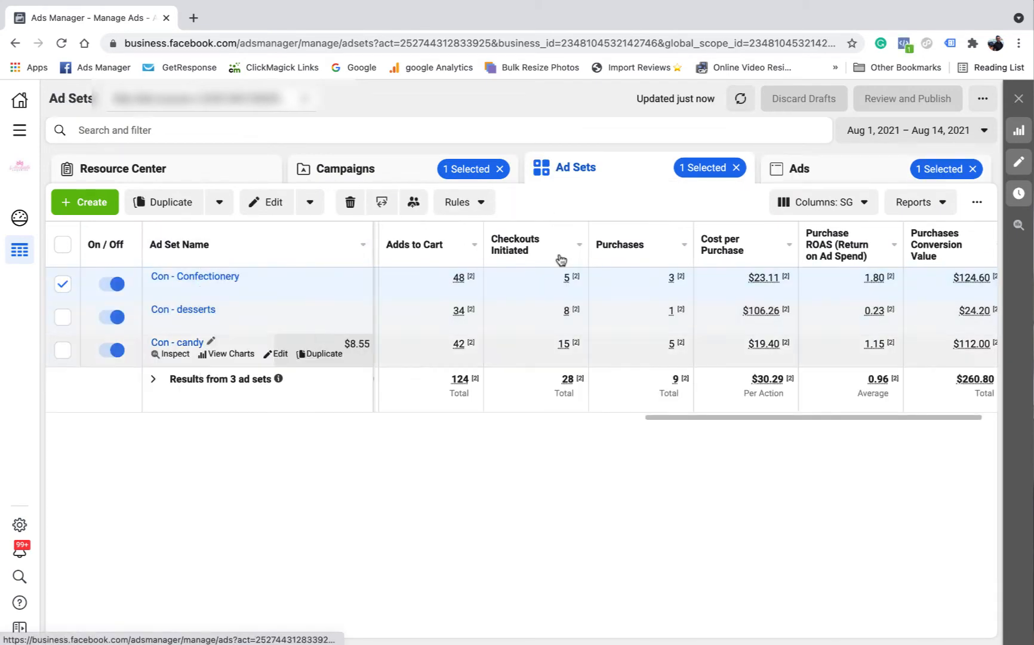
click(843, 165)
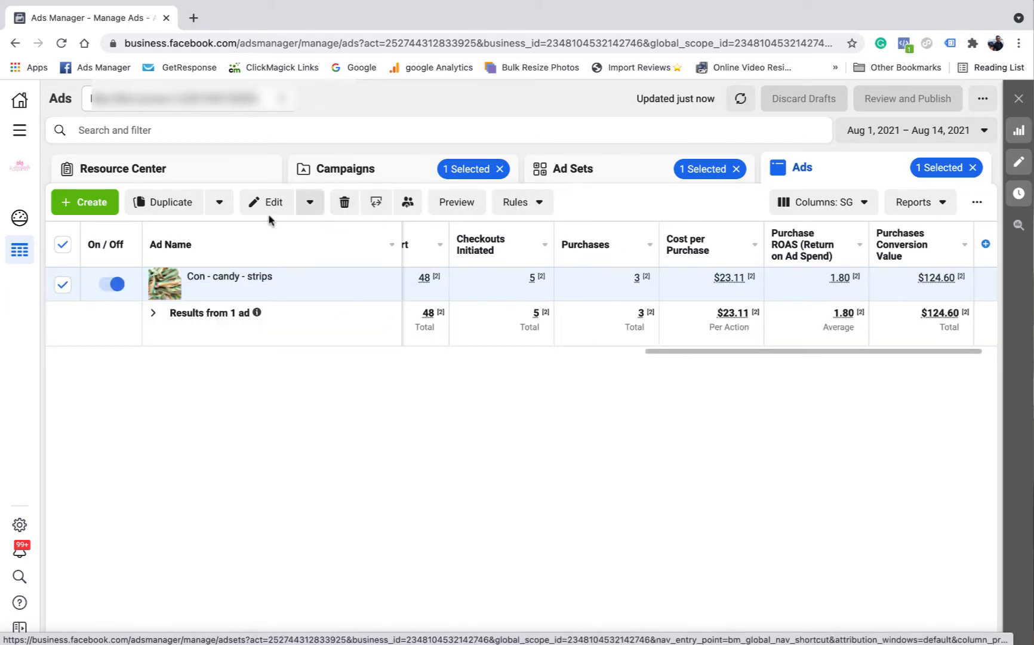
click(579, 180)
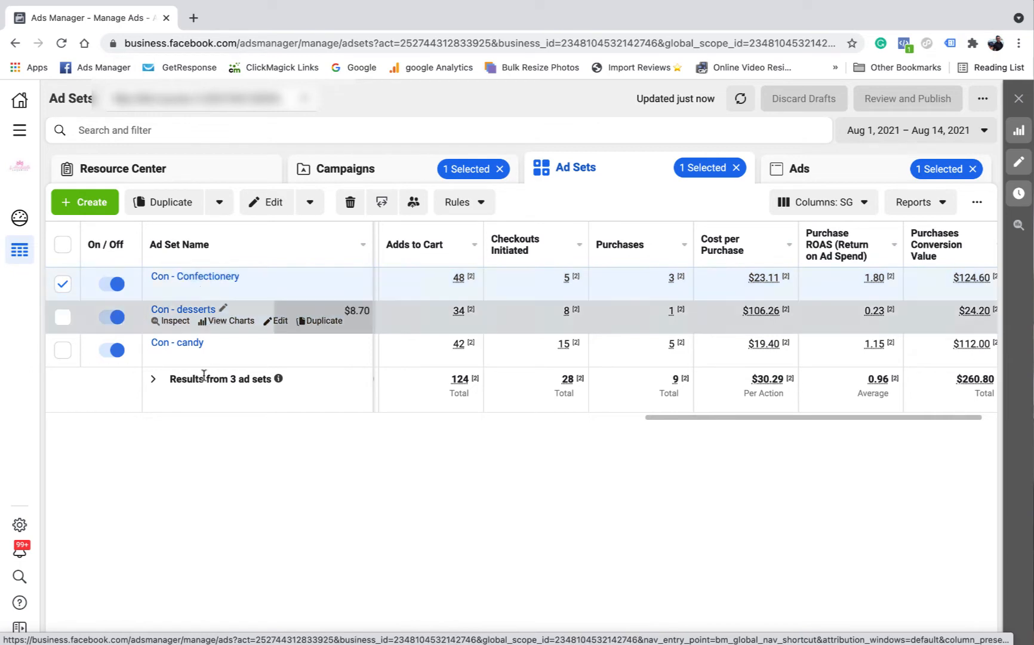
click(822, 170)
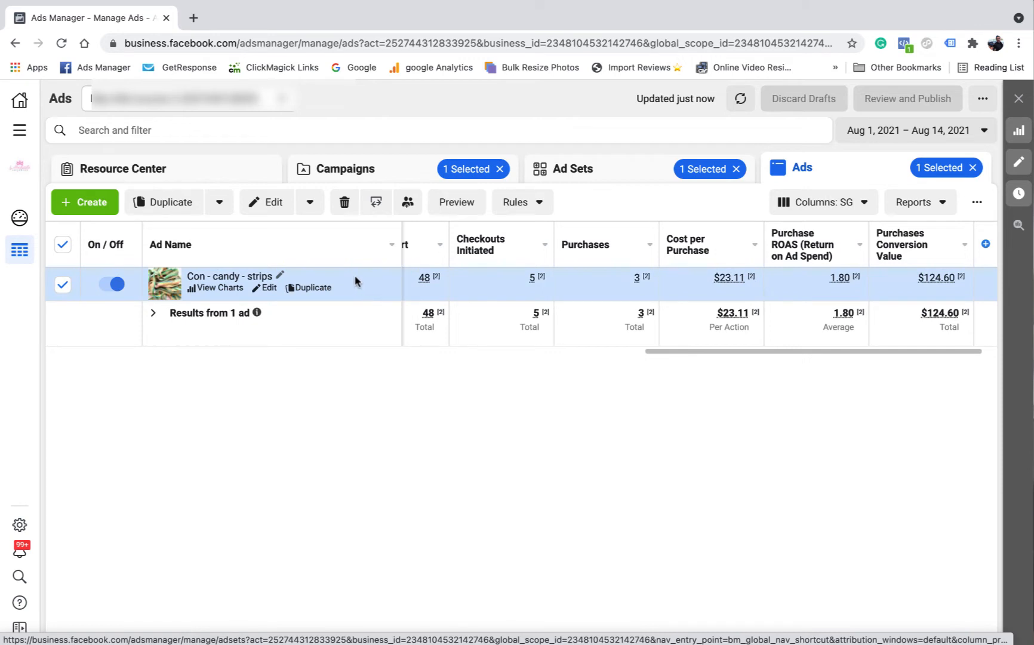
click(619, 164)
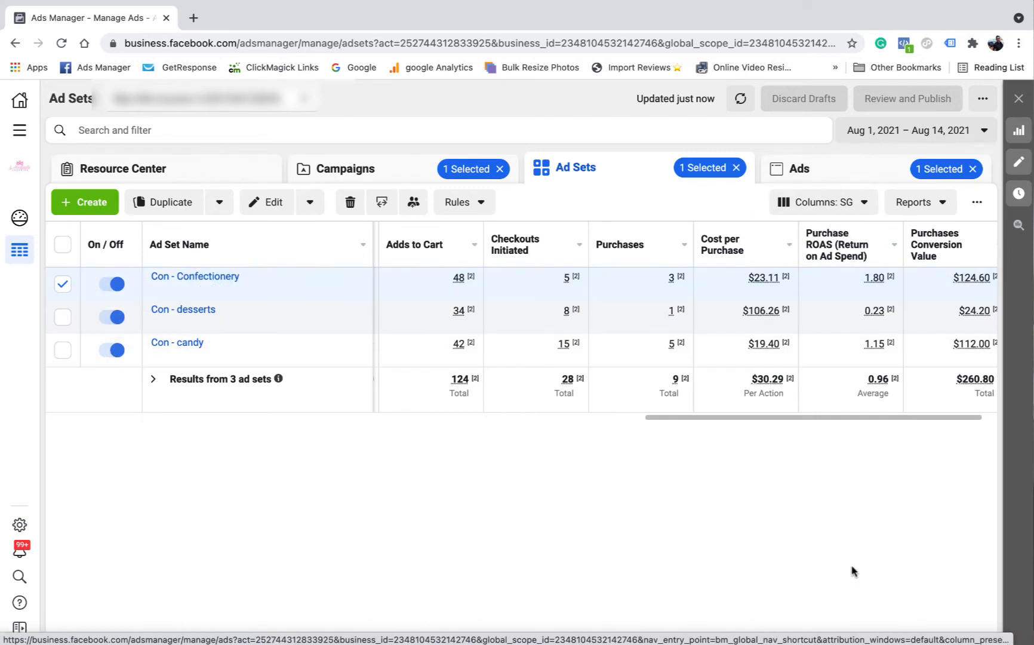
click(60, 284)
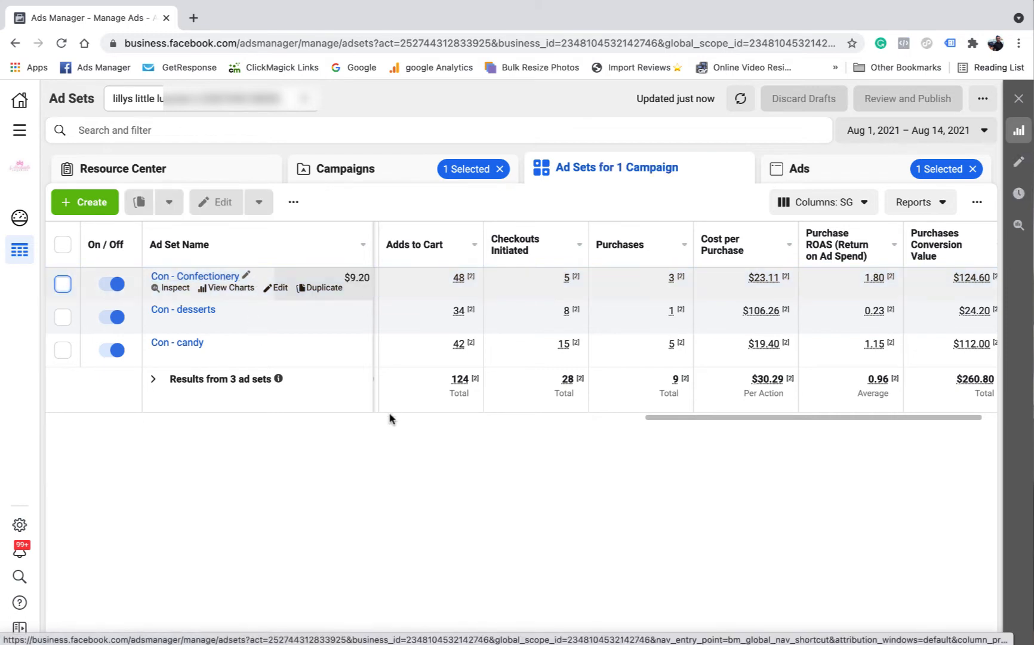
Compare the three ad sets' purchases, cost per purchase and ROAS (9 purchases, 0.96 ROAS)
drag(764, 418, 360, 412)
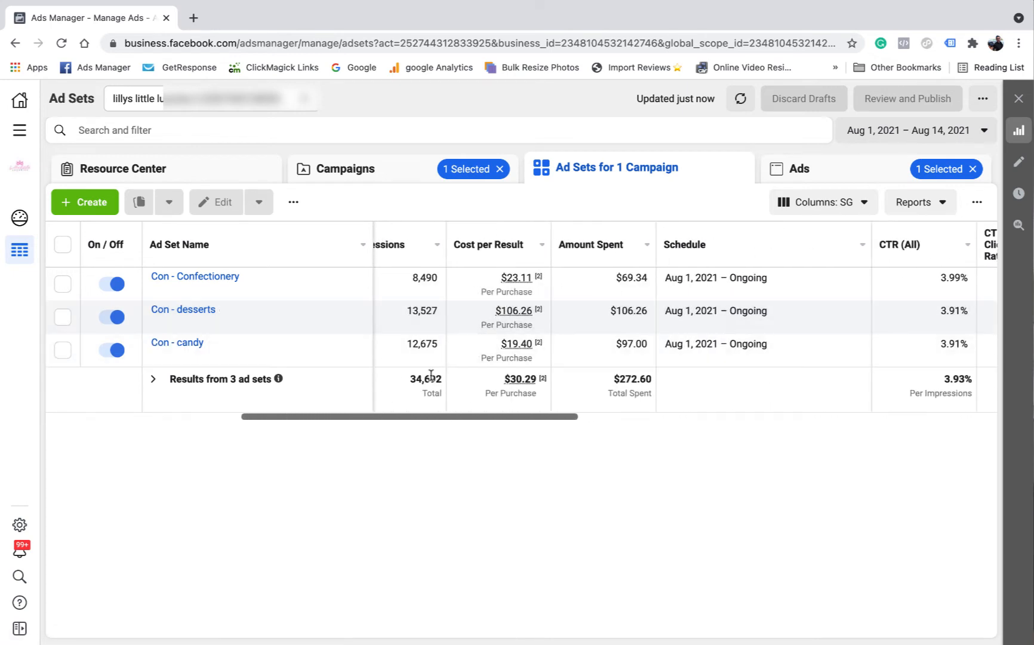
drag(427, 413, 344, 412)
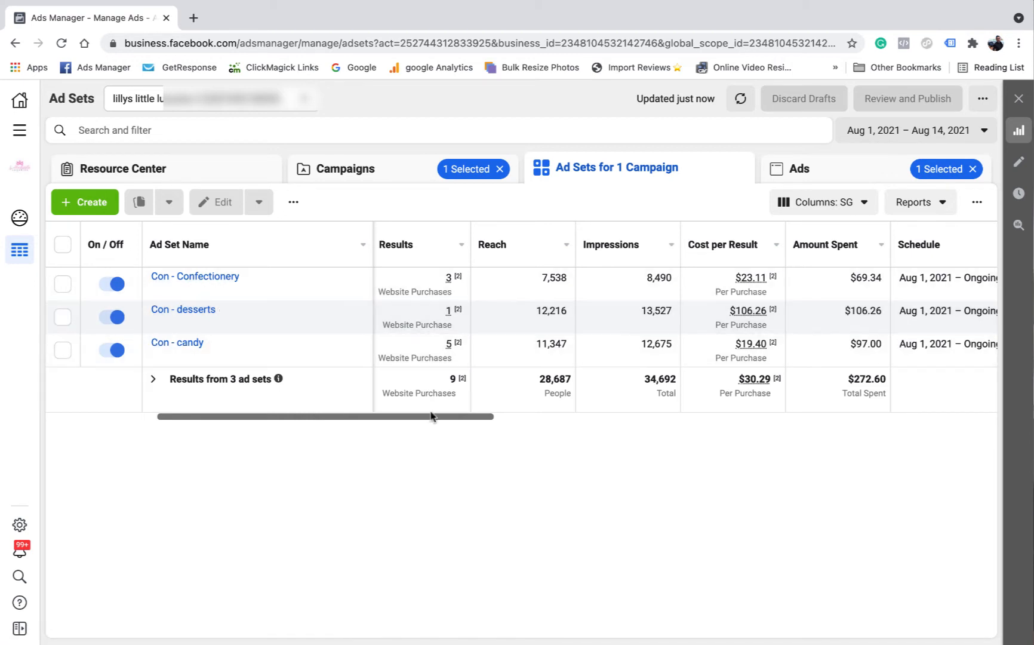
drag(431, 413, 902, 420)
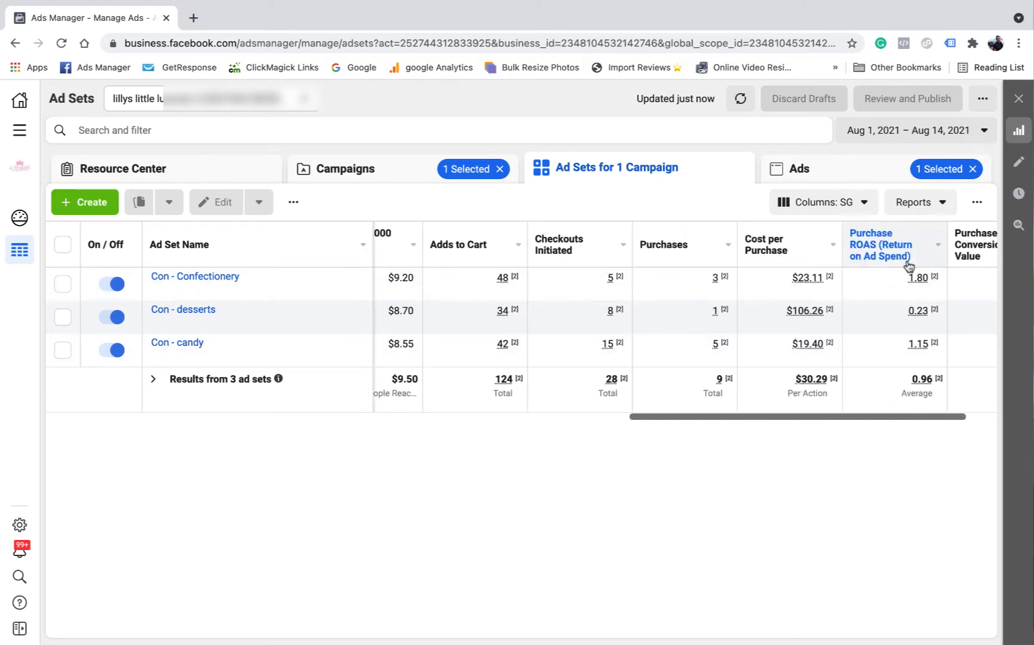
mouse_move(835, 279)
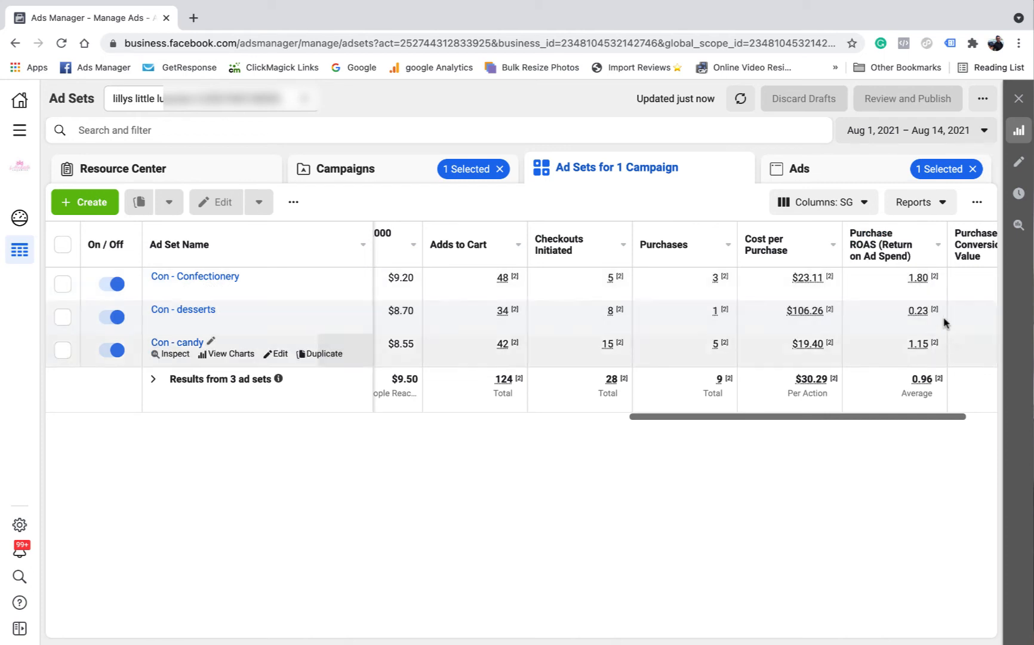
drag(883, 416, 916, 357)
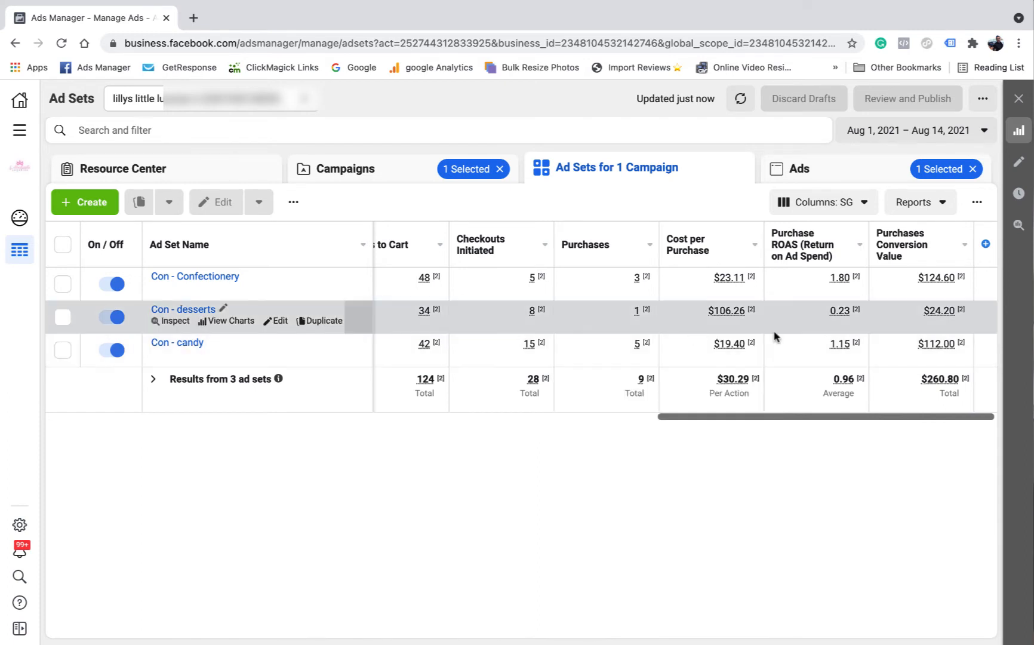
drag(770, 416, 291, 414)
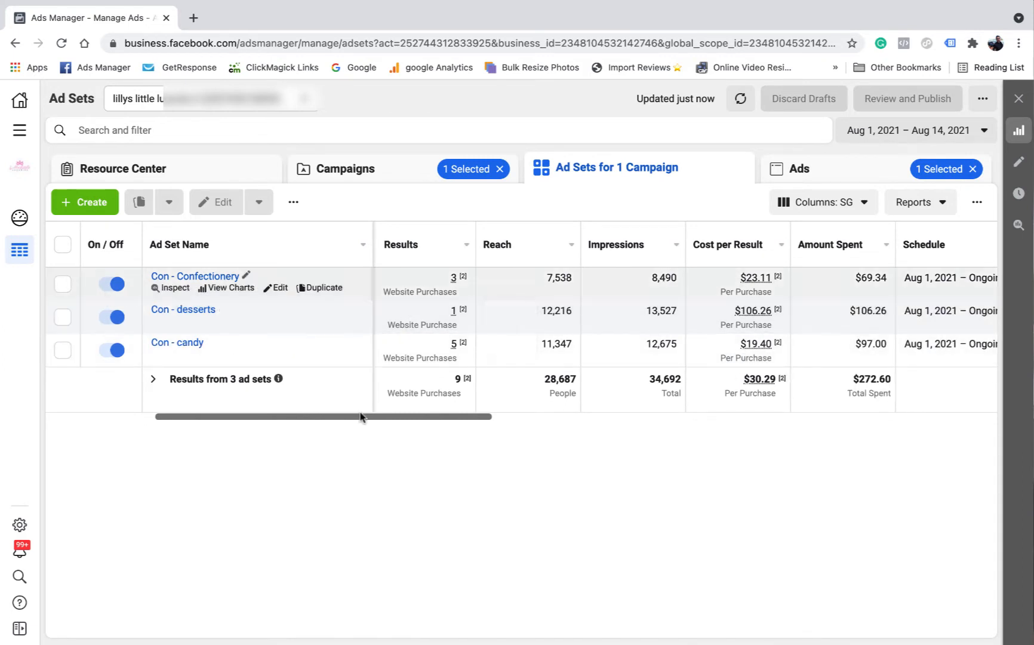
drag(361, 416, 921, 425)
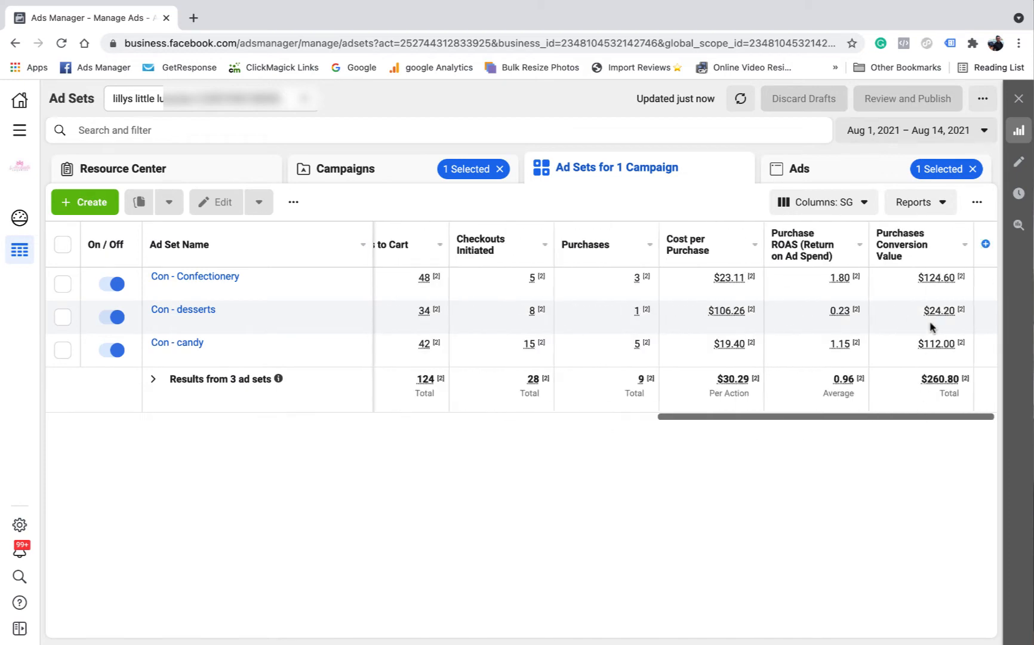
drag(747, 418, 404, 415)
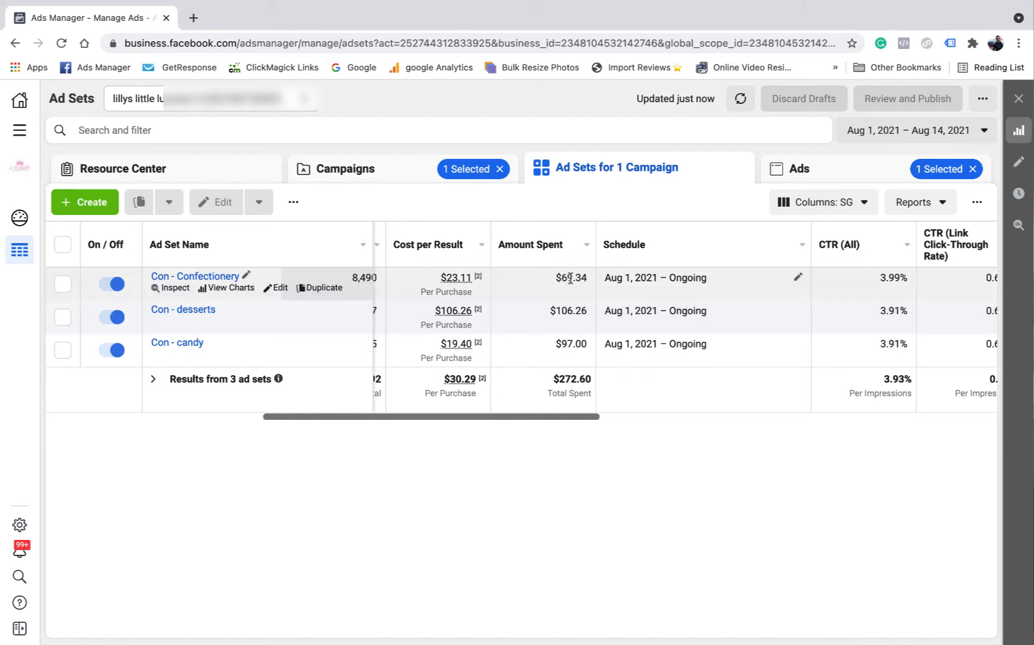
drag(554, 418, 919, 393)
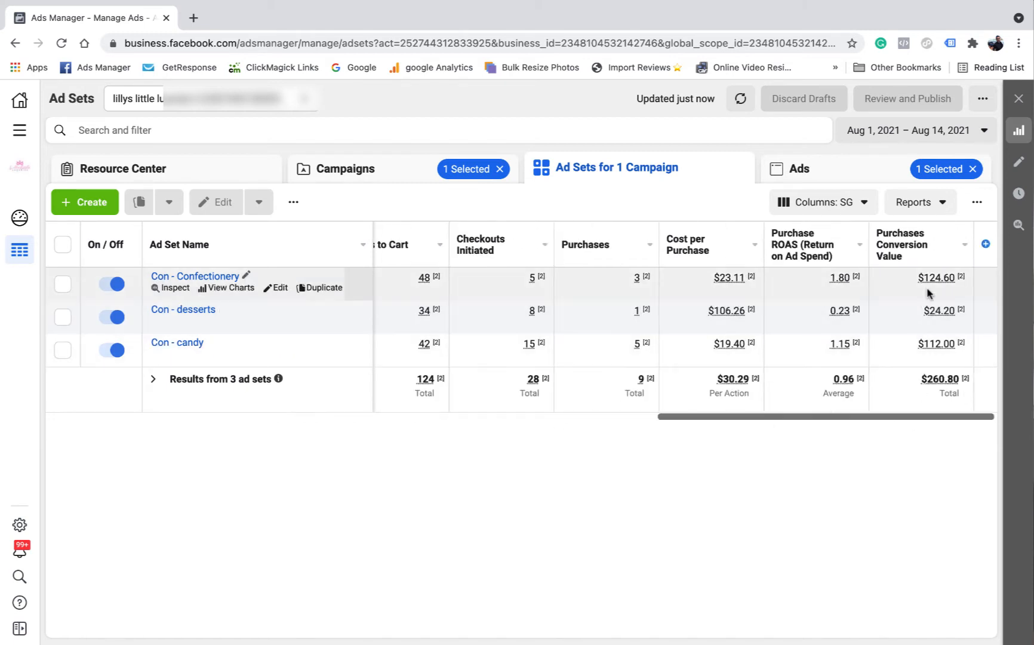
mouse_move(936, 302)
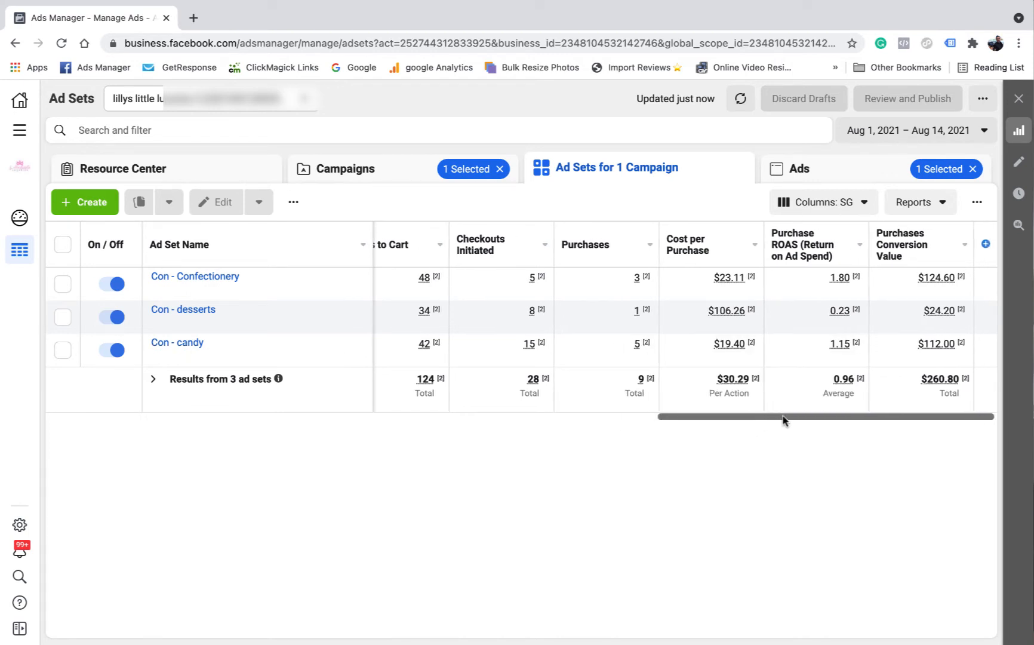
On the campaigns list, clear the selection and set the reporting period to Maximum
click(381, 179)
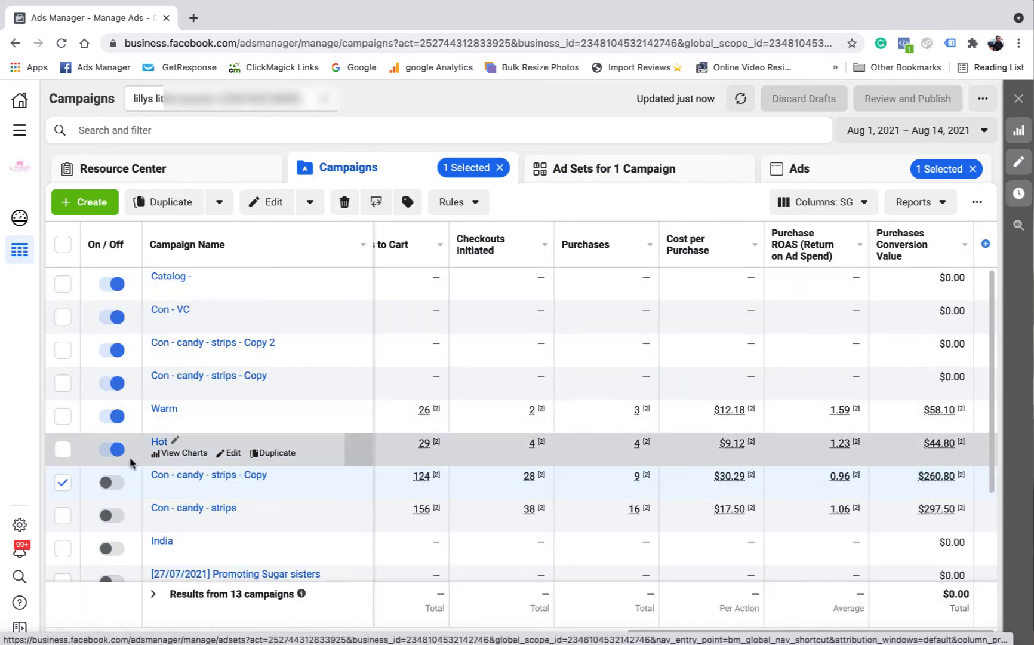
click(62, 483)
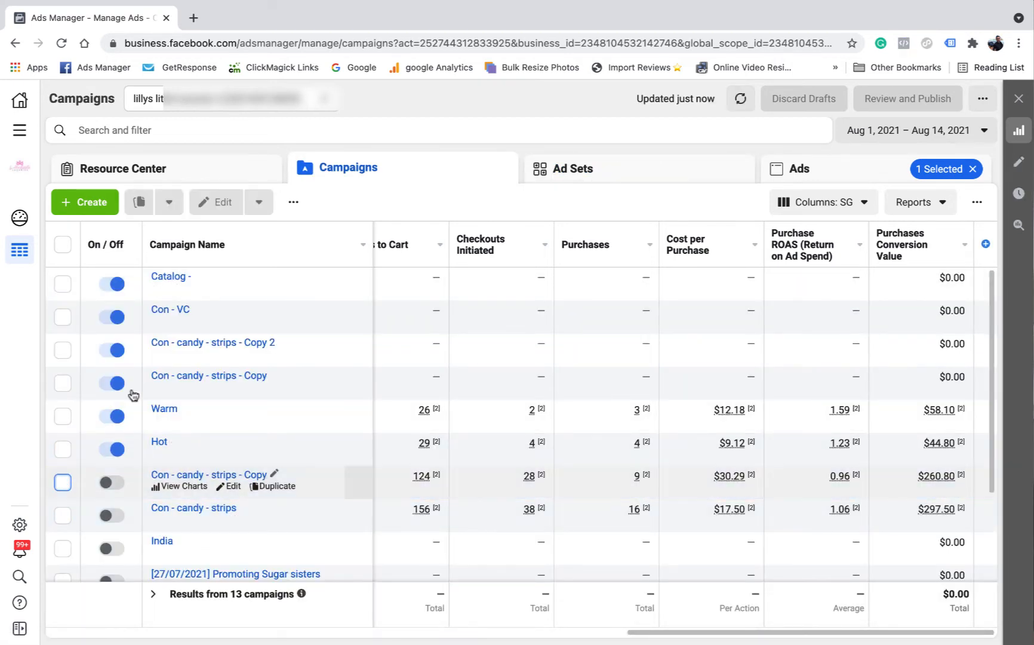
click(967, 131)
click(933, 191)
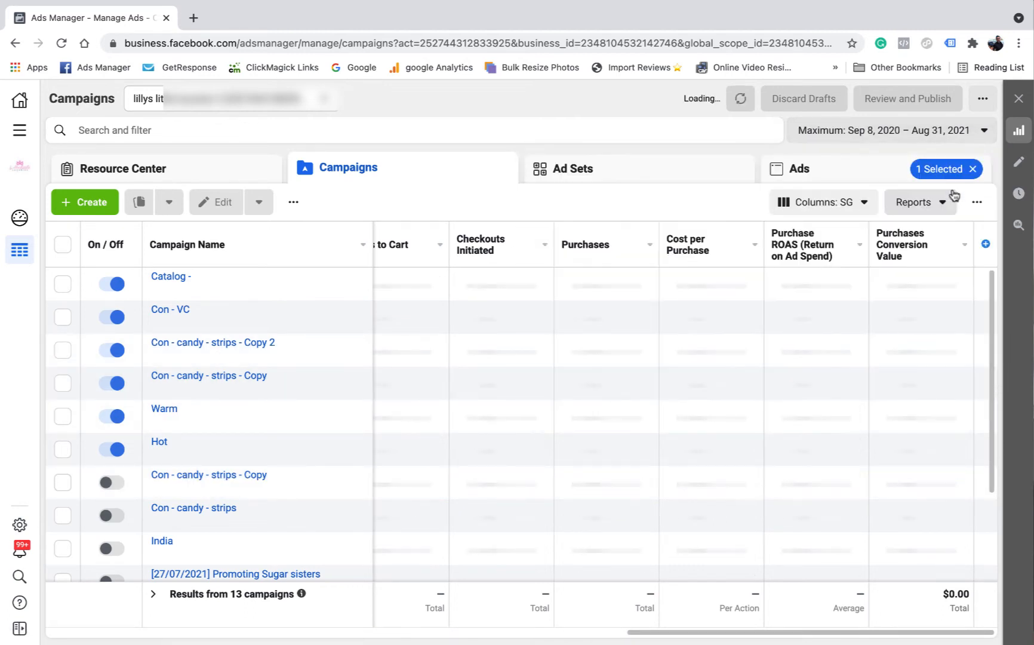
Select the active Con - candy - strips - Copy campaign and view its Con - candy ad set
drag(784, 618, 201, 621)
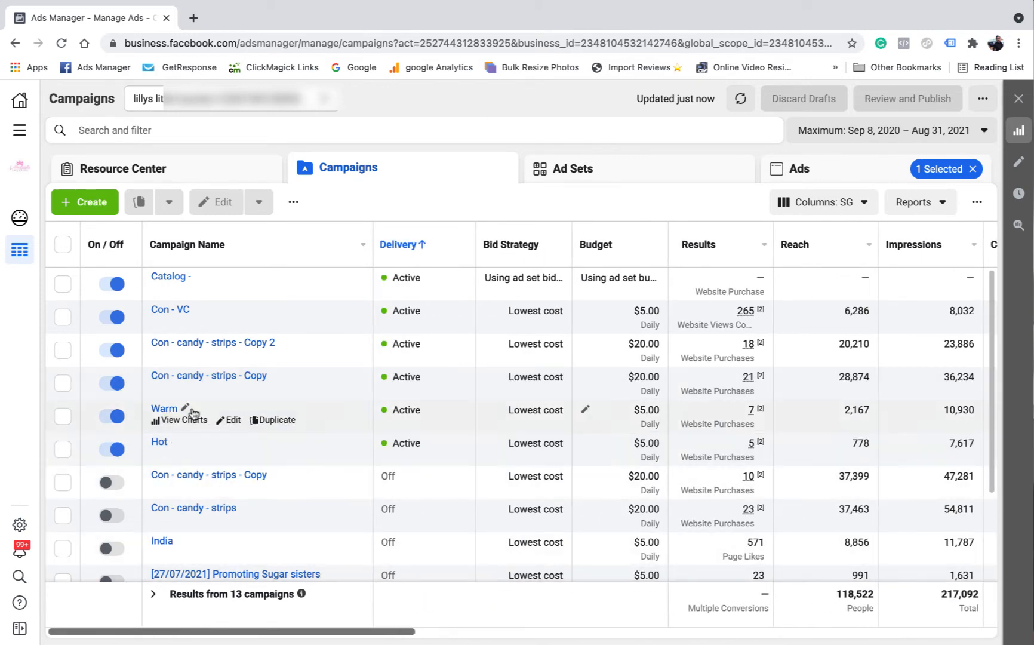
click(62, 382)
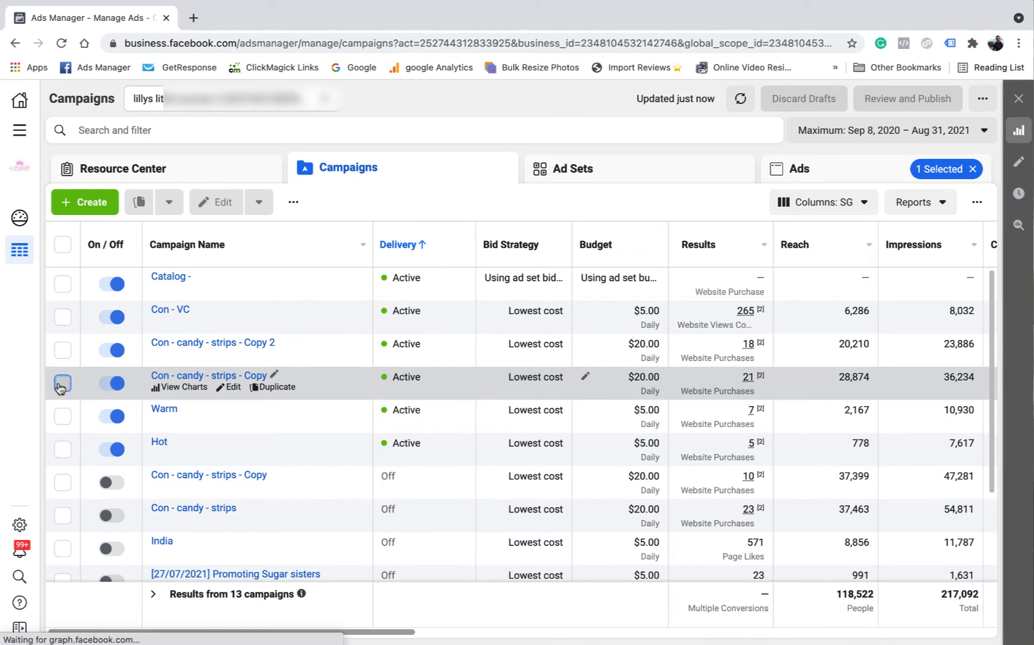
click(573, 170)
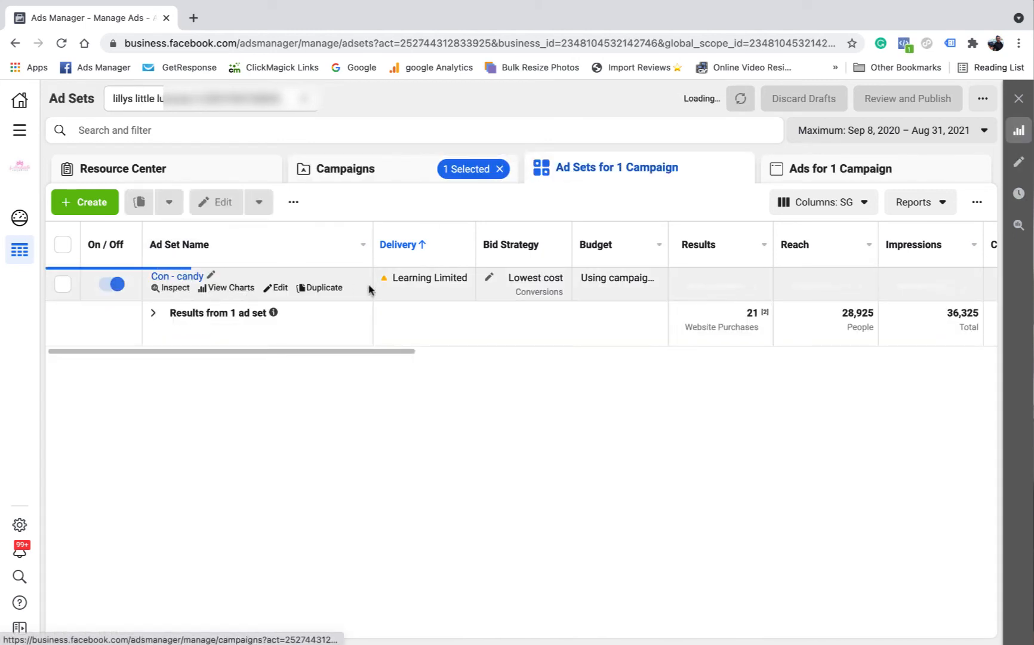
Compare the nerds, choc buds and strips ads; nerds earns all 21 purchases and $527.40
click(835, 173)
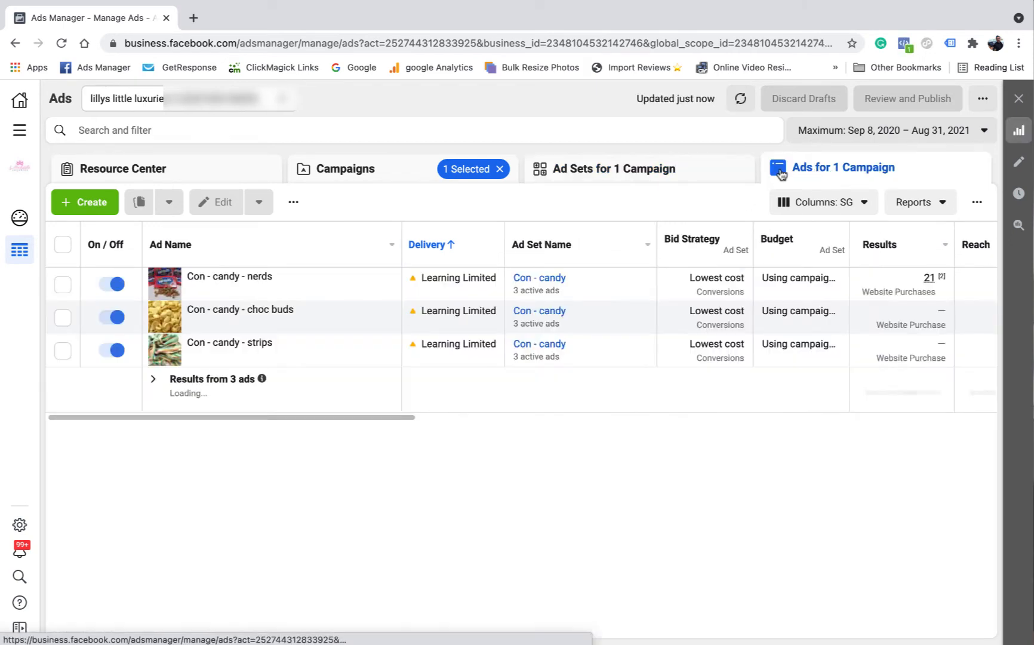
drag(370, 420, 598, 421)
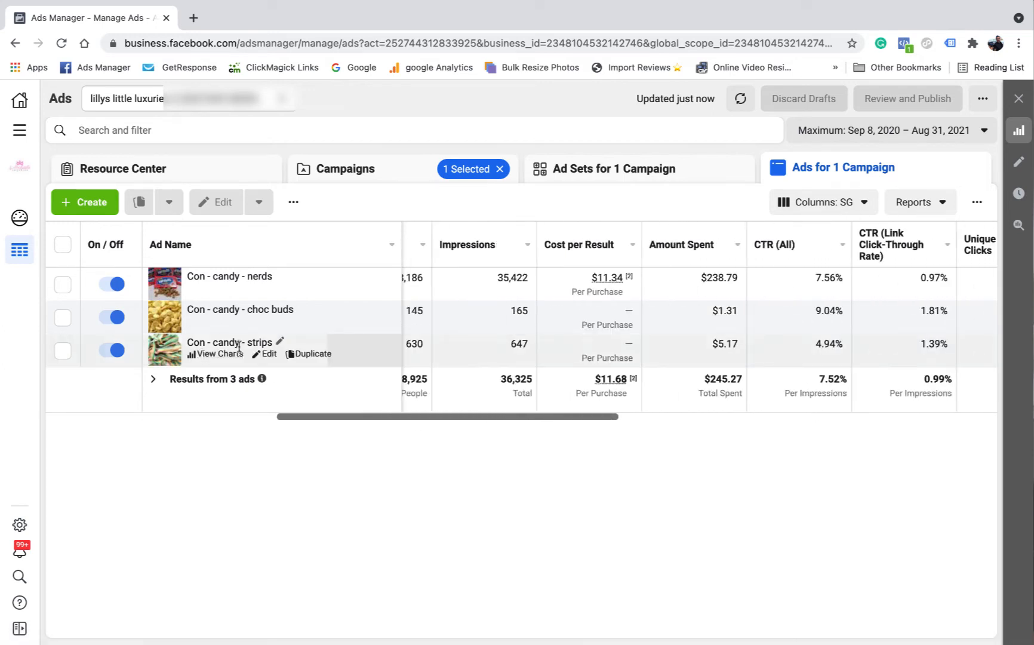
mouse_move(263, 325)
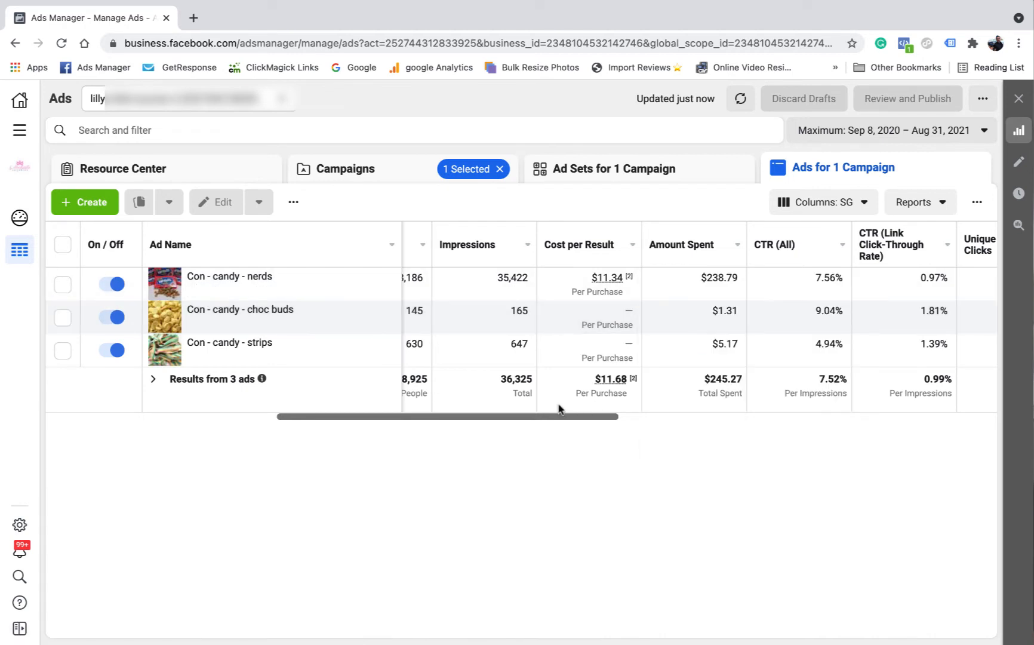
drag(615, 417, 885, 413)
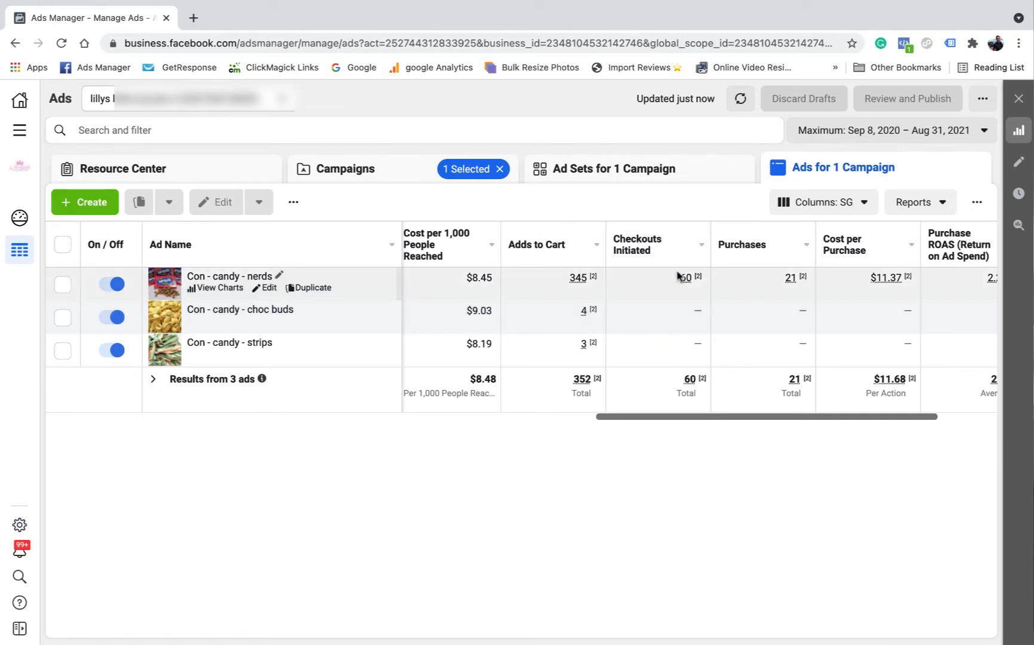
mouse_move(693, 277)
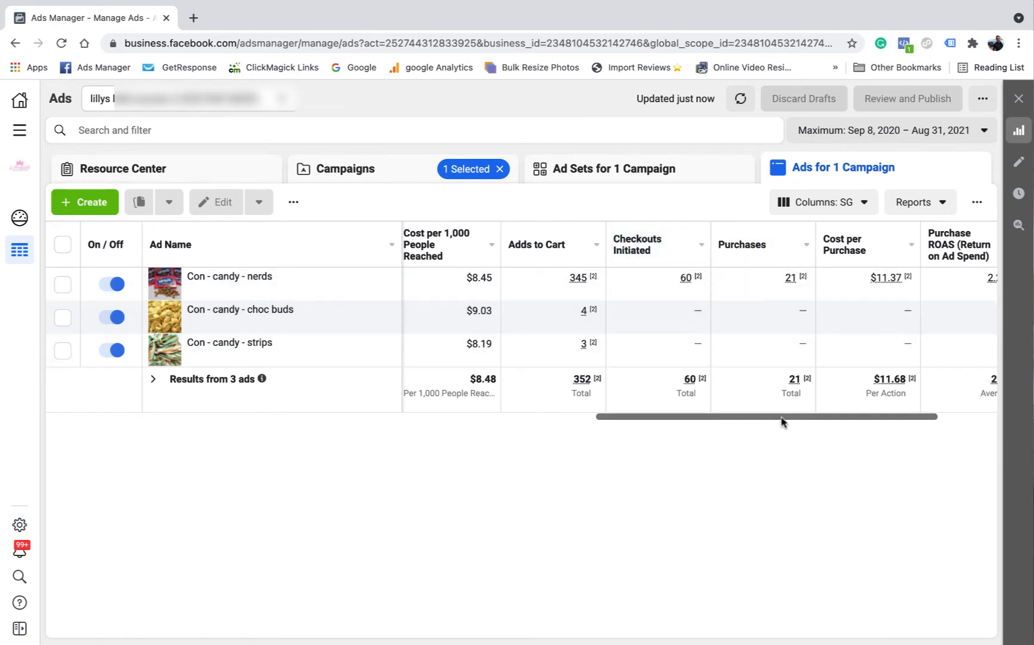
drag(782, 417, 829, 420)
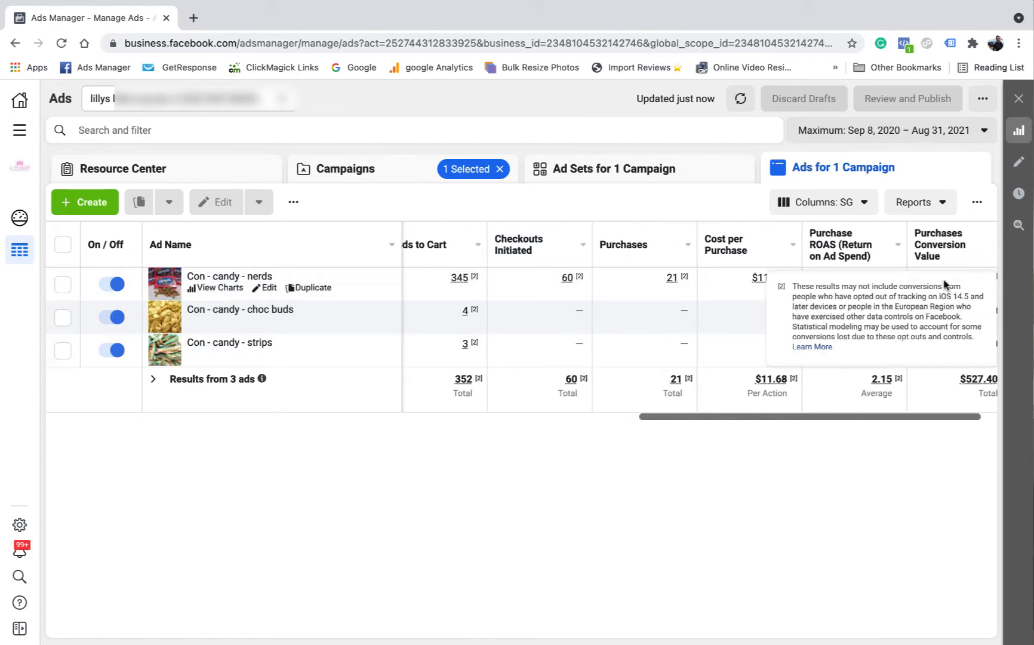
click(659, 168)
Select Con - candy - strips - Copy 2 and review its ads, nerds at 16 purchases, $9.30 each
click(378, 170)
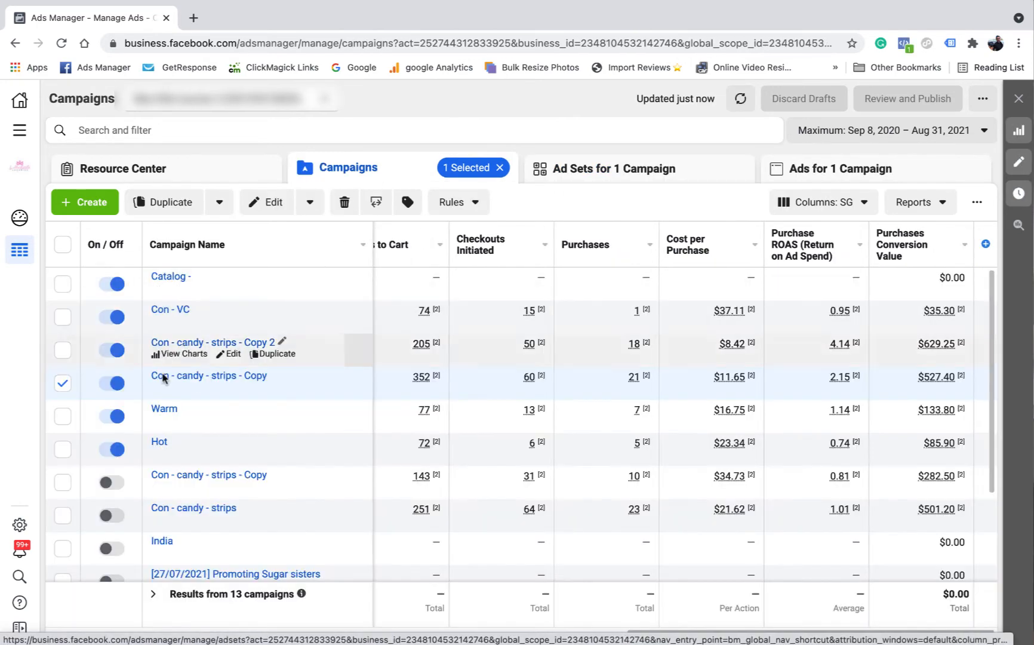
click(63, 351)
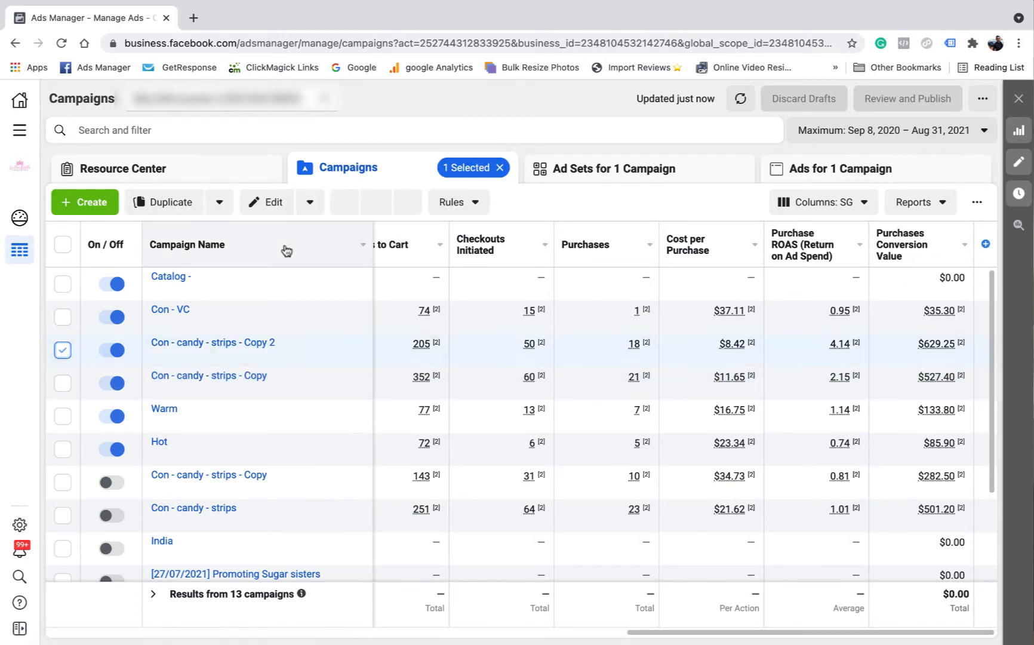
click(584, 178)
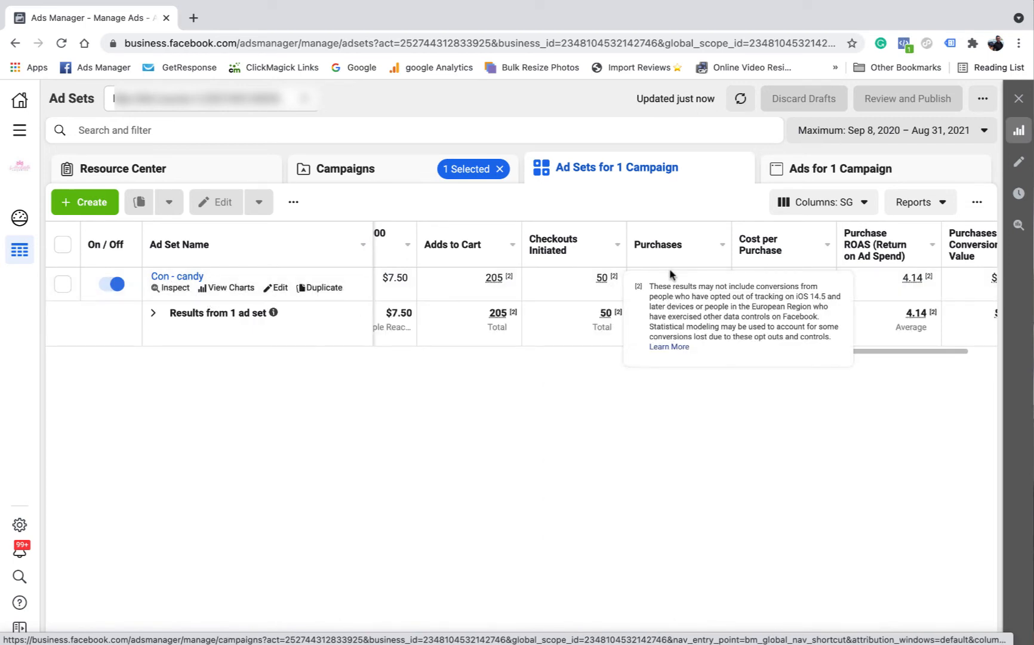
click(784, 167)
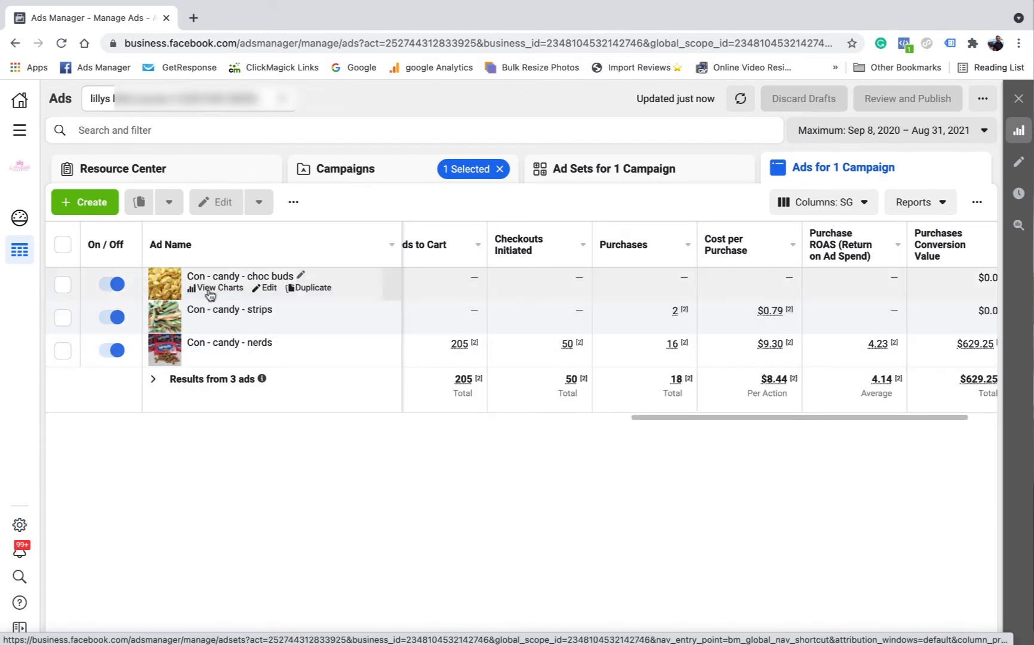
mouse_move(722, 418)
mouse_down()
mouse_move(704, 419)
mouse_move(719, 421)
mouse_up()
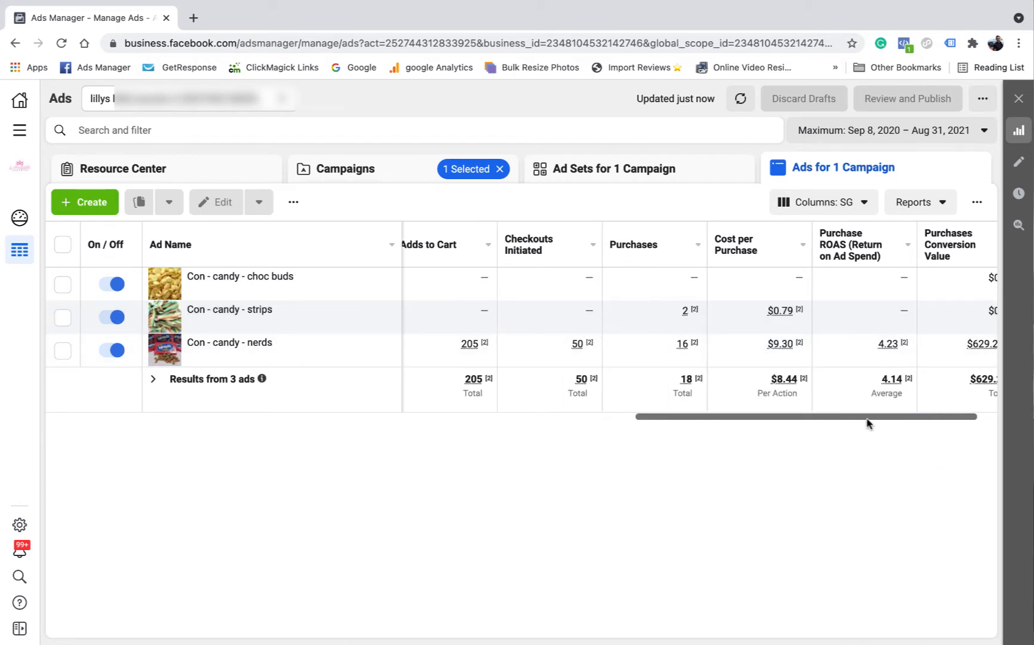
drag(867, 423, 197, 418)
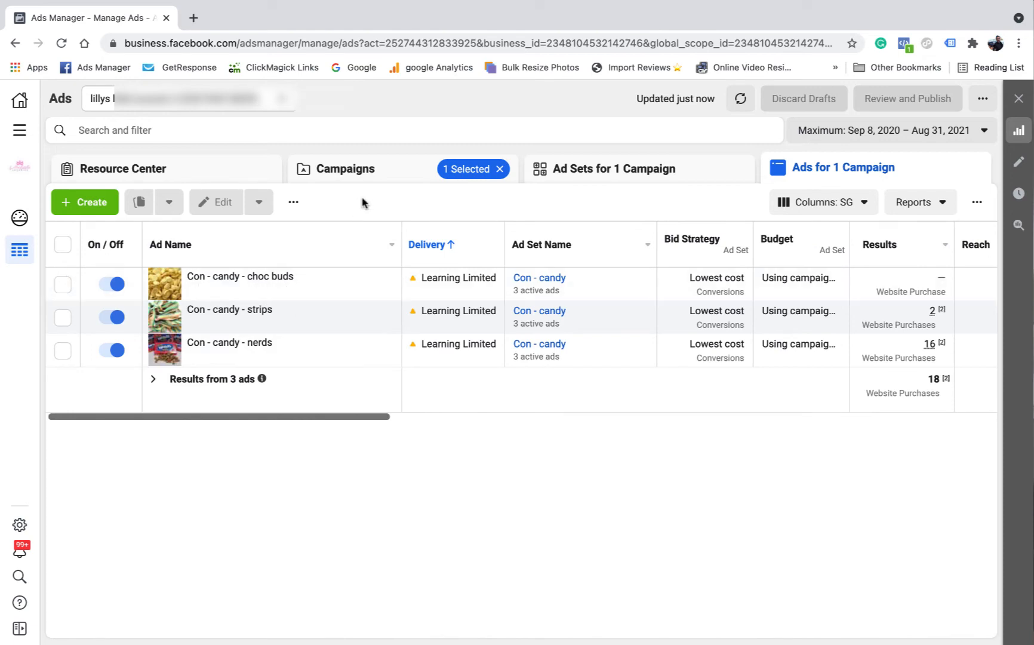
click(376, 170)
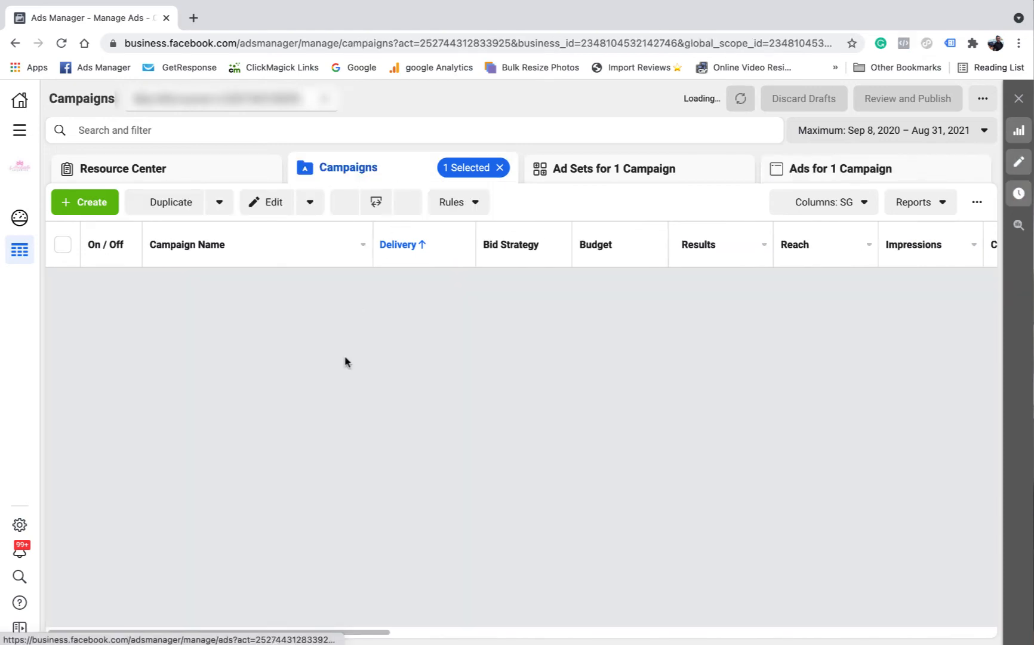
Switch the selection from Copy 2 to Con - lollies and compare its cost per result and amount spent
scroll(143, 343, down, 1)
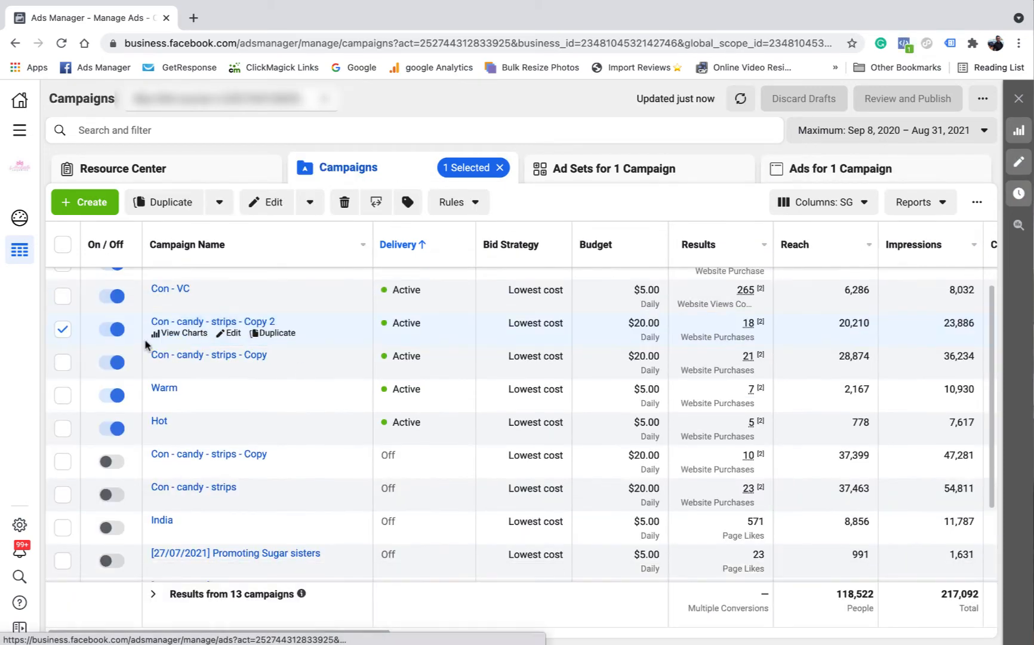
click(63, 329)
scroll(339, 388, down, 2)
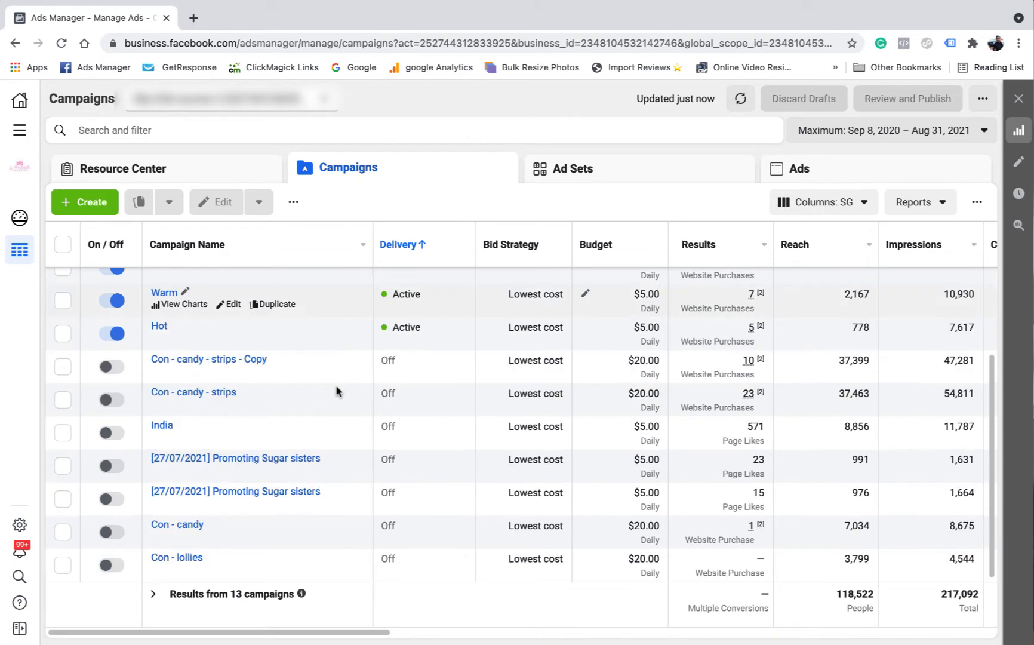
click(63, 565)
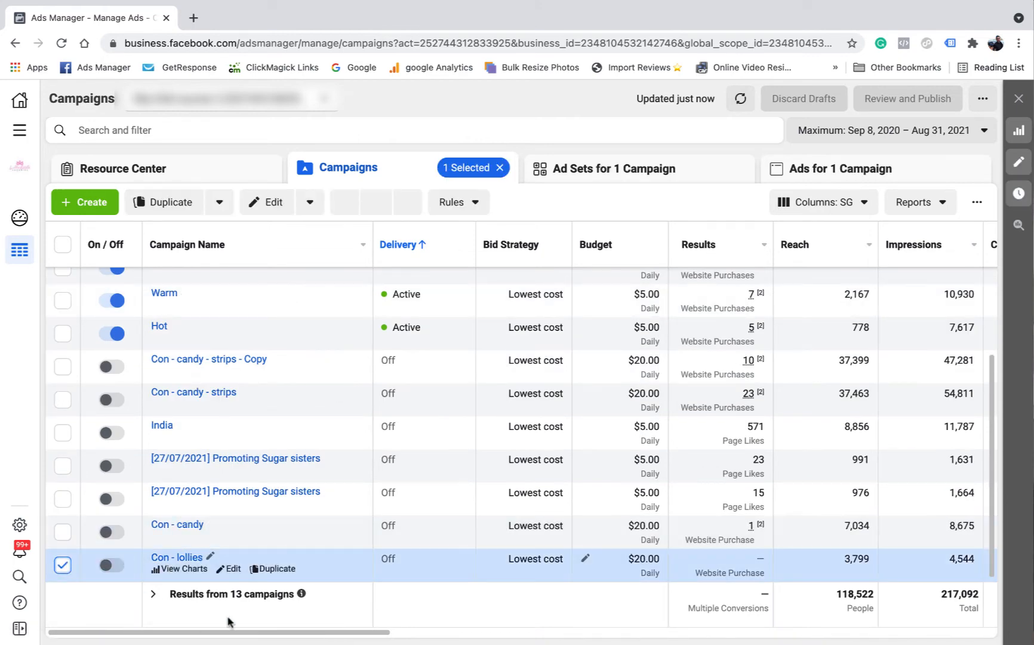
drag(242, 631, 342, 632)
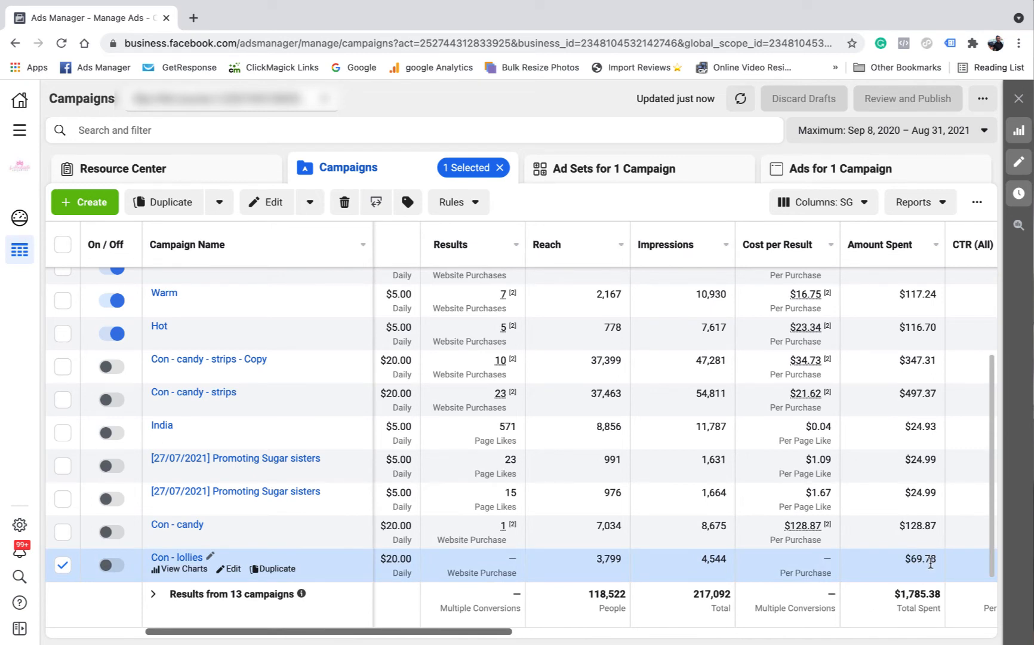
drag(498, 632, 410, 634)
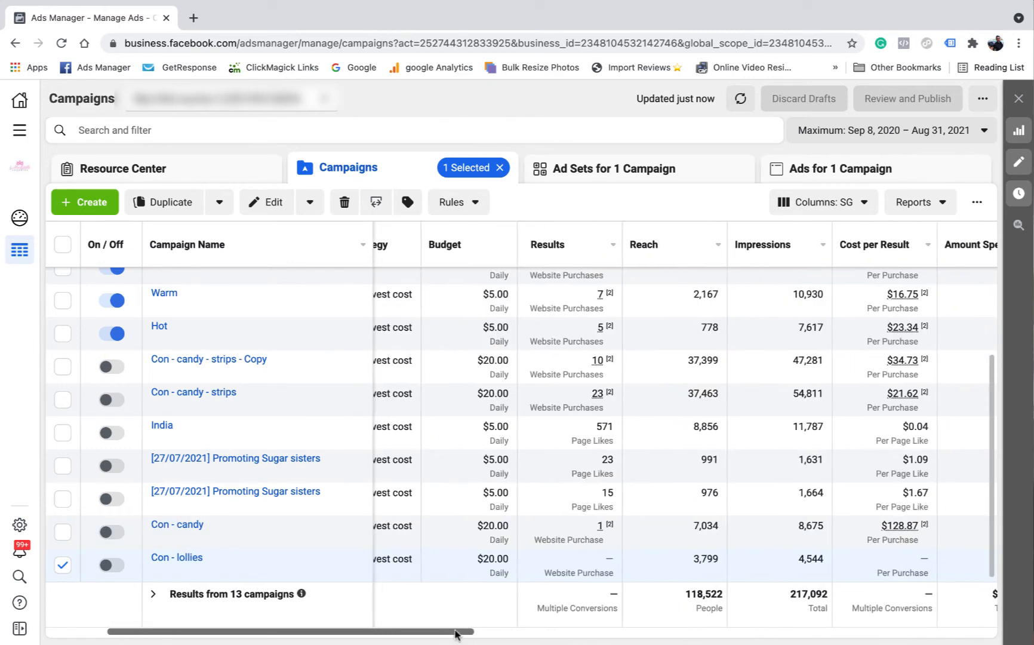
Select Con - candy - strips instead and compare its cost per result and amount spent
click(62, 564)
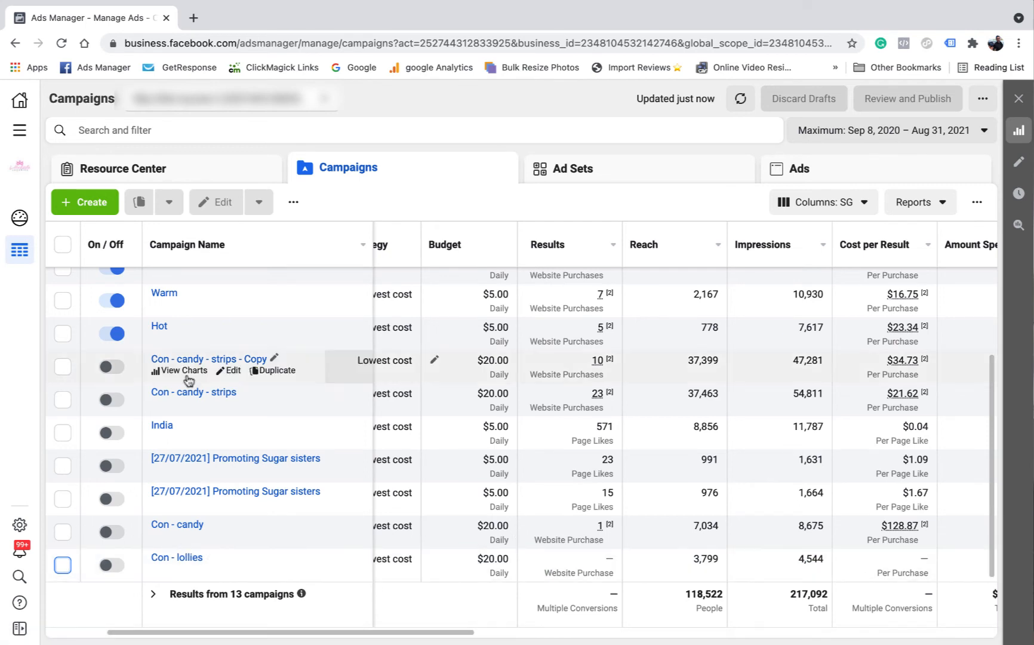
click(62, 399)
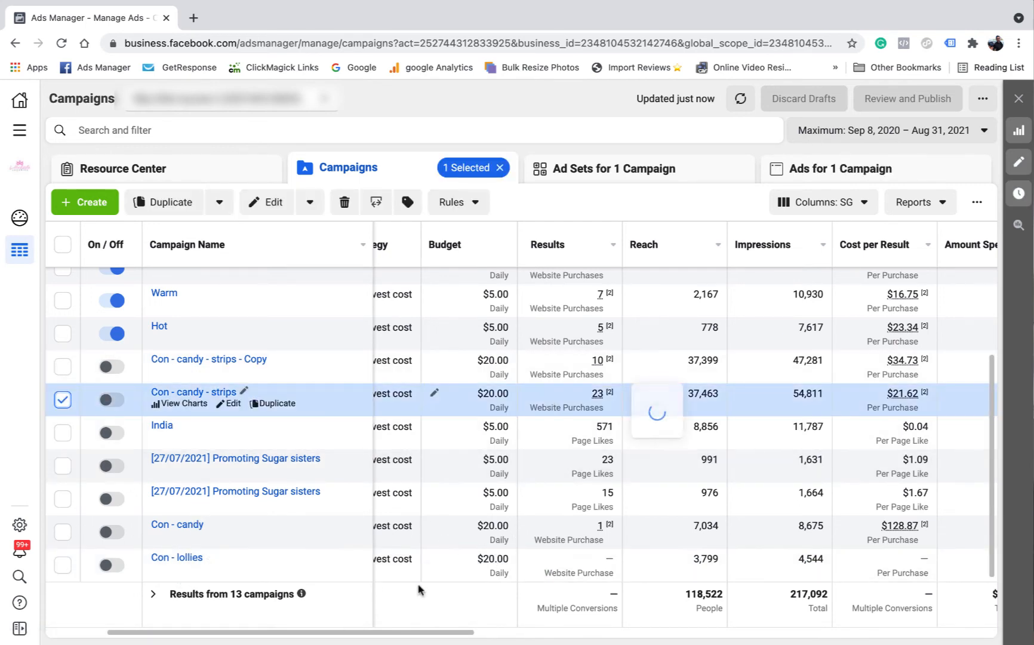
drag(421, 631, 471, 633)
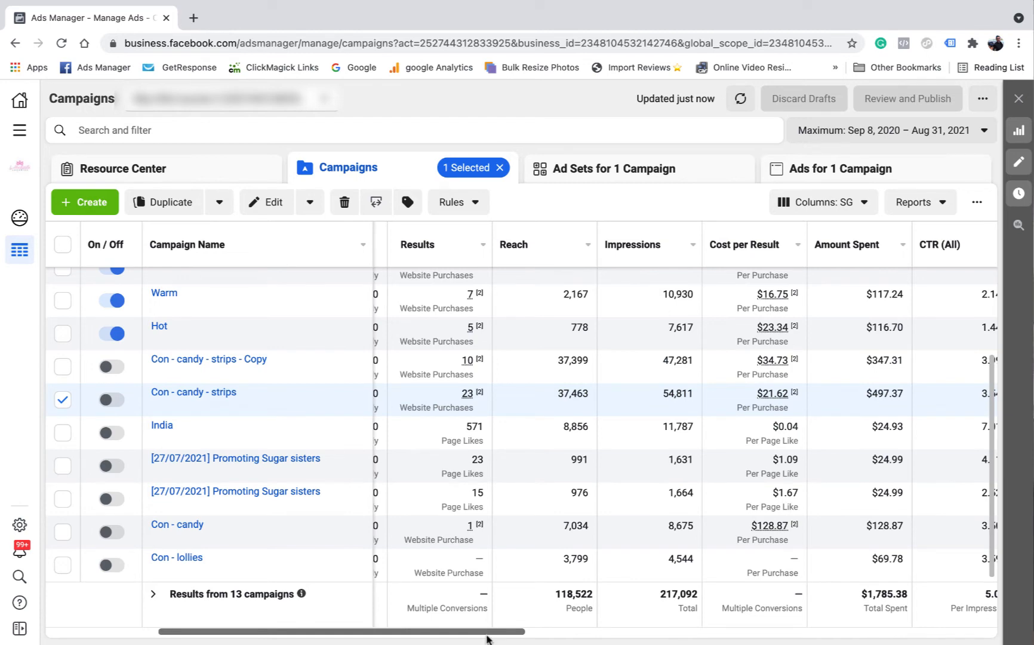
drag(487, 633, 456, 633)
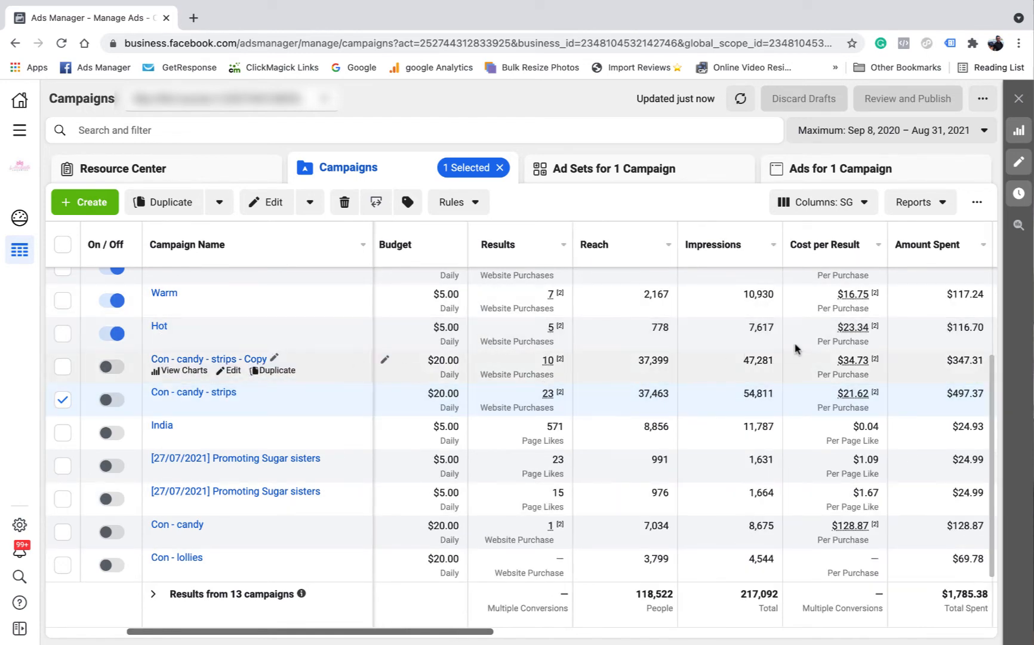
mouse_move(868, 370)
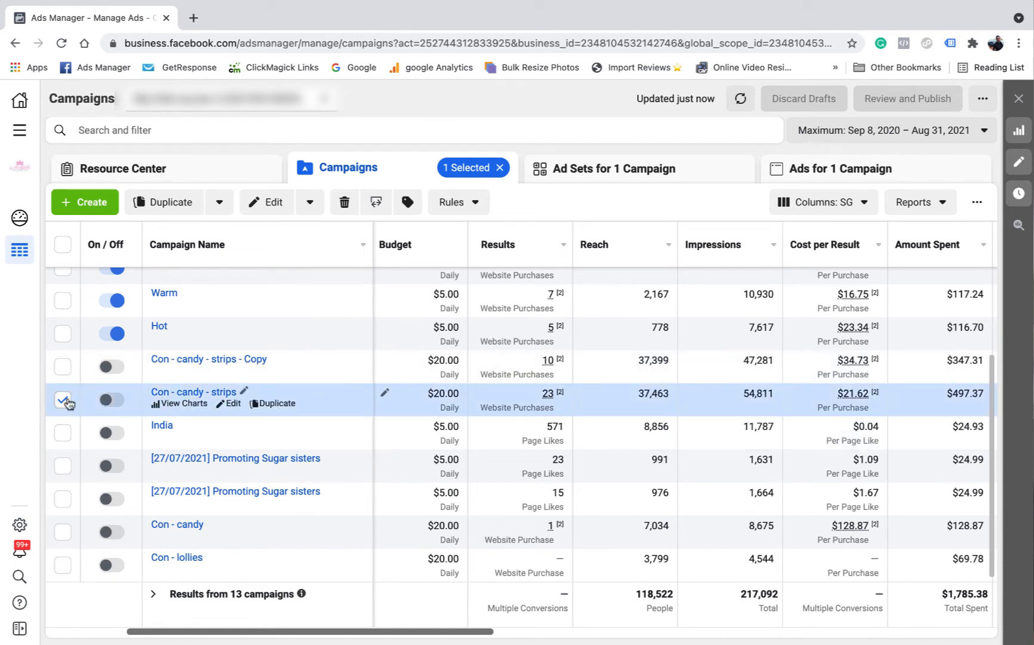
Clear the selection and review all 13 campaigns: $1,785.38 spent, 118,522 people reached
click(63, 400)
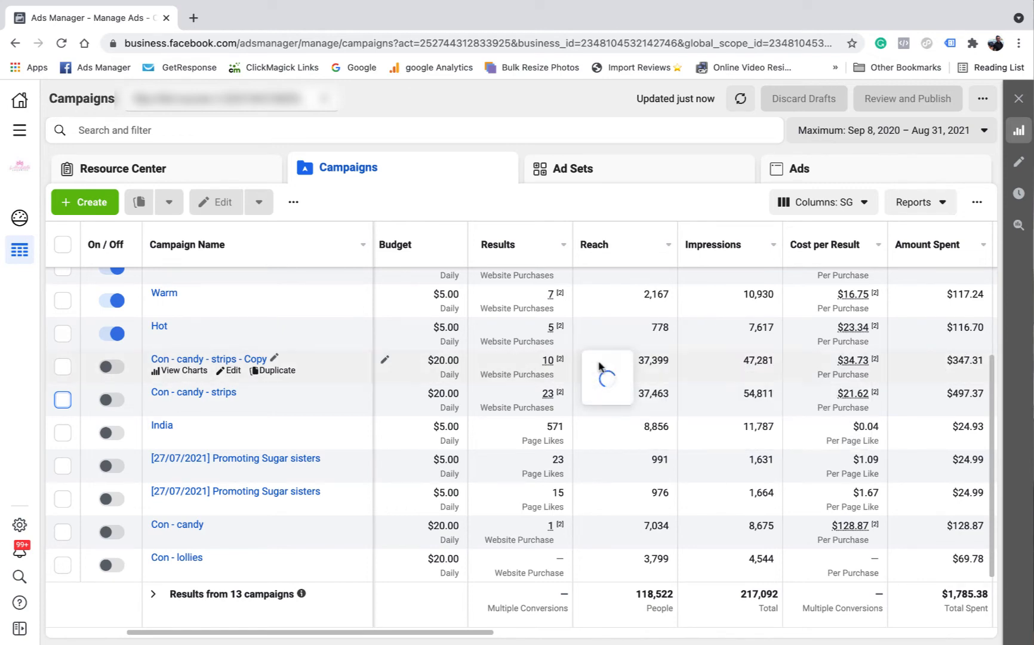
scroll(152, 416, up, 2)
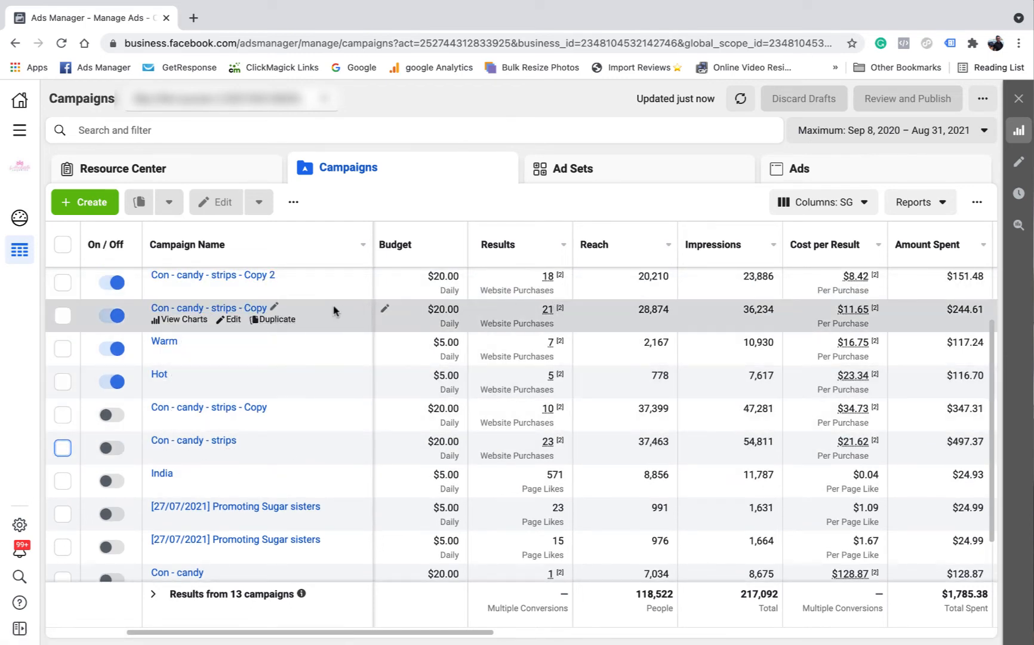
scroll(256, 460, down, 1)
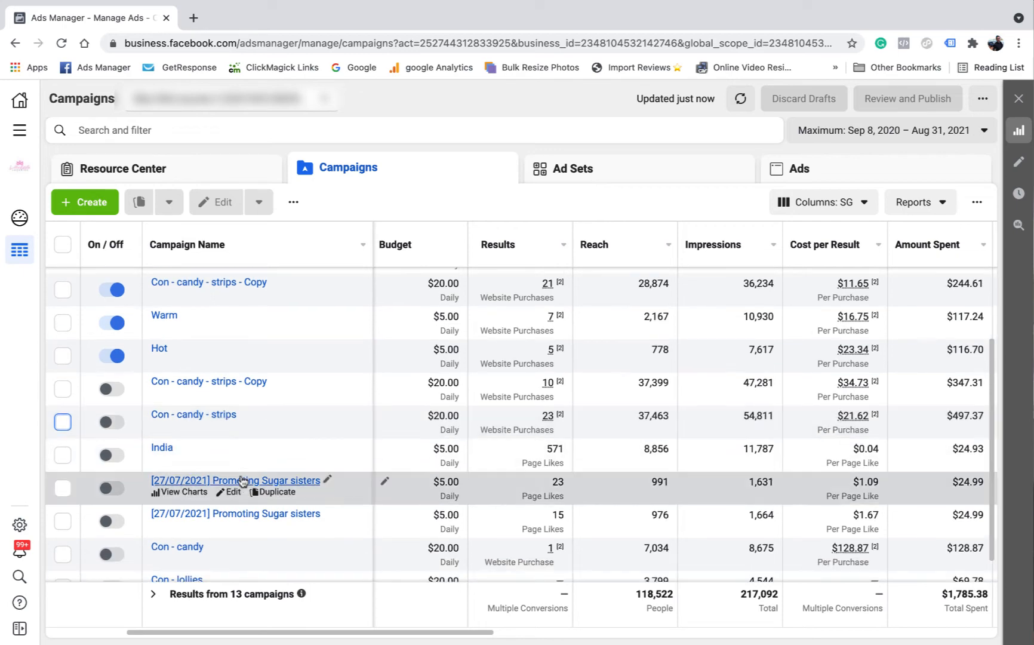
scroll(170, 429, down, 1)
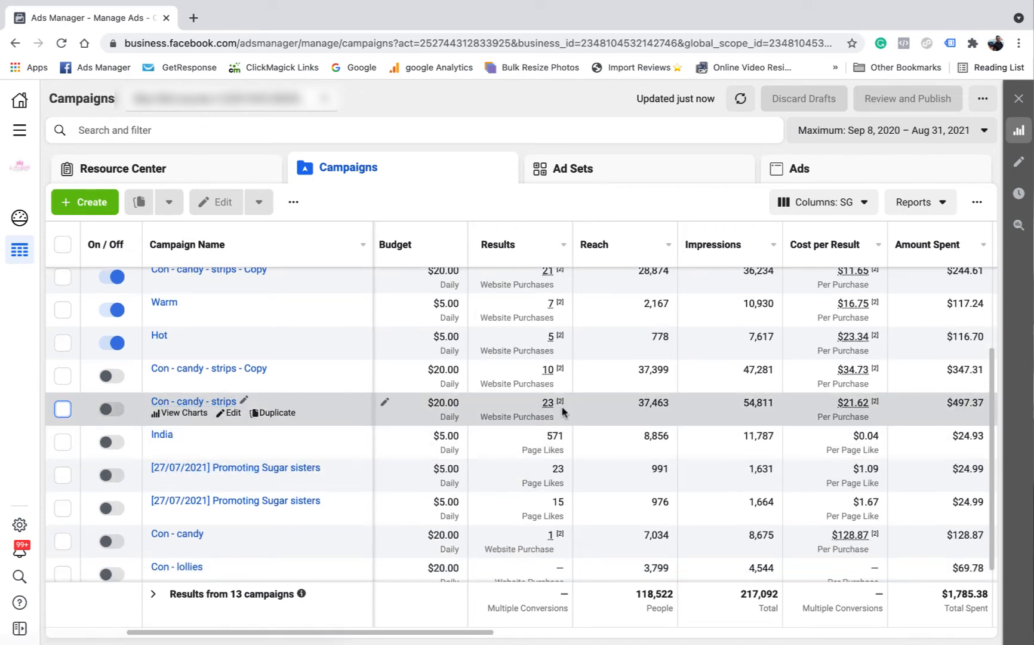
mouse_move(562, 411)
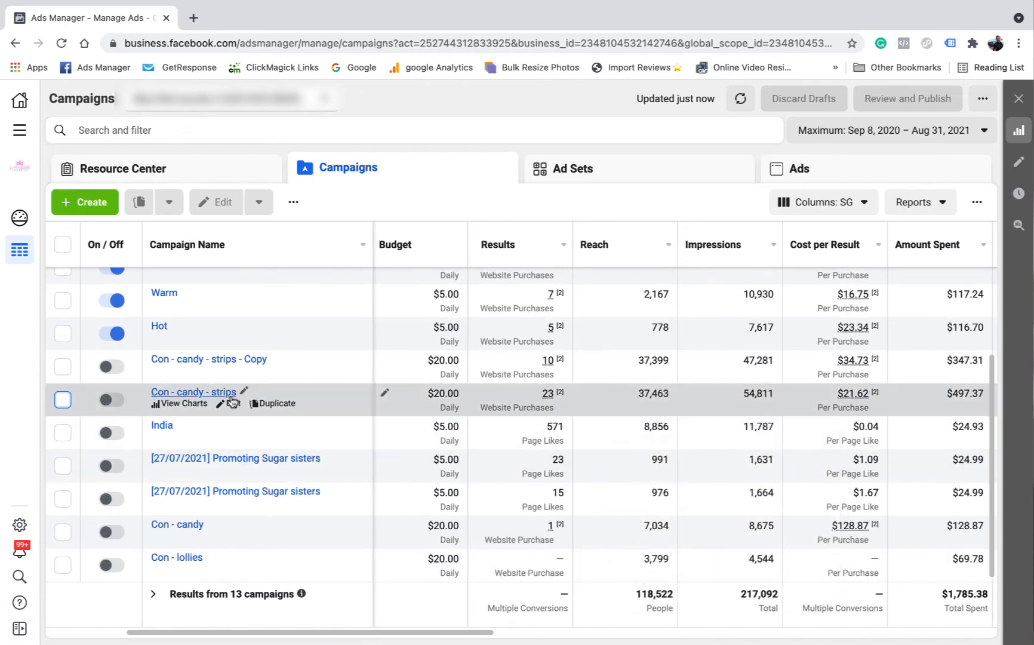
scroll(237, 400, up, 1)
scroll(412, 388, up, 1)
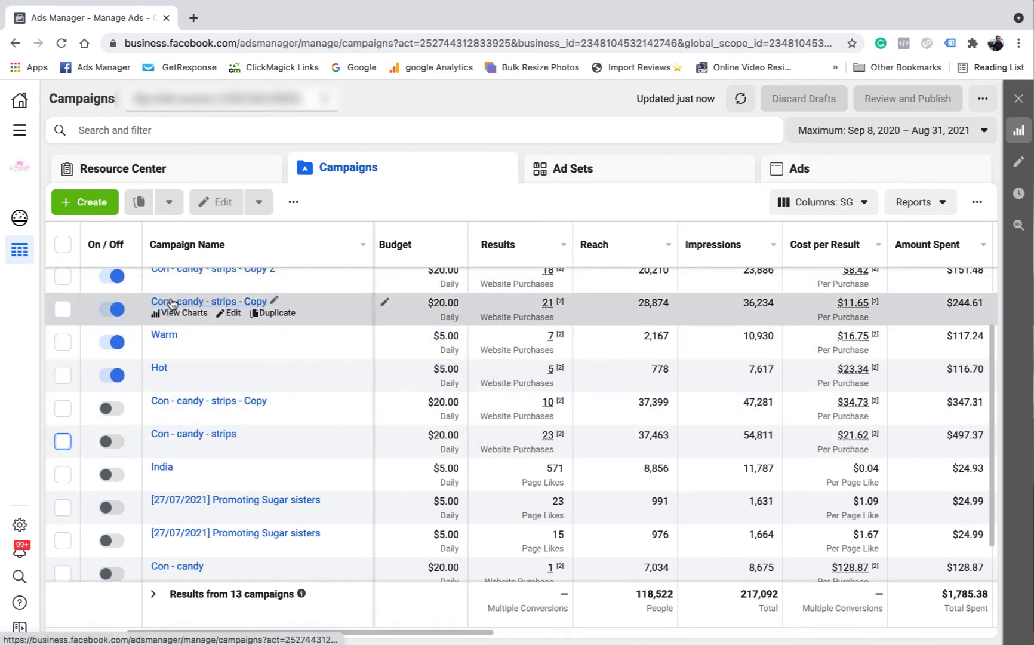
scroll(334, 328, up, 3)
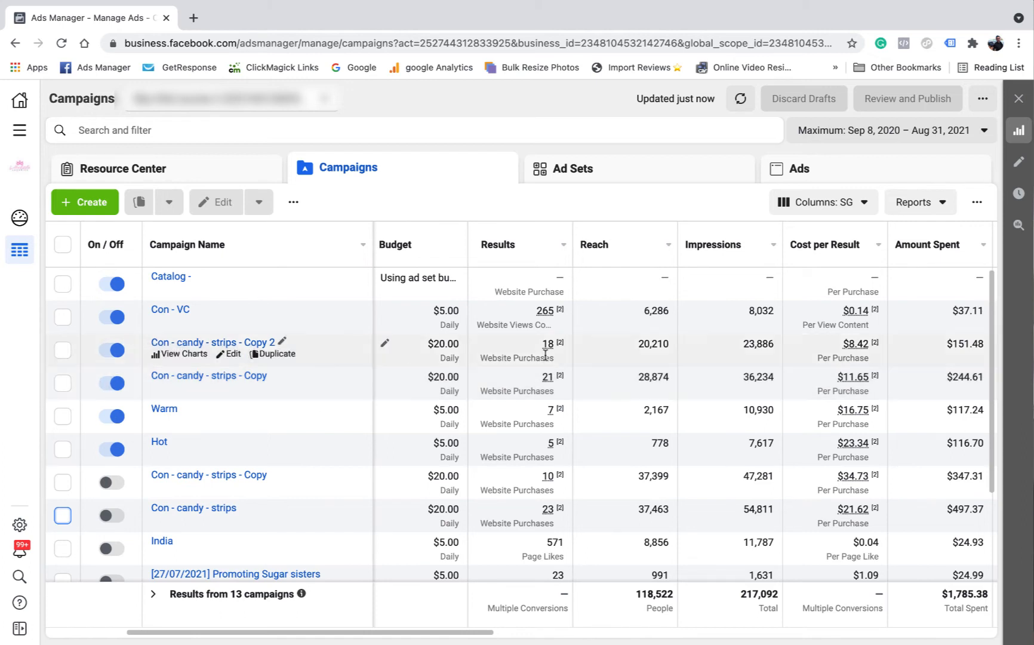
Select 'Con - candy - strips - Copy' and 'Copy 2', then compare their Purchases, cost per purchase and ROAS
click(63, 382)
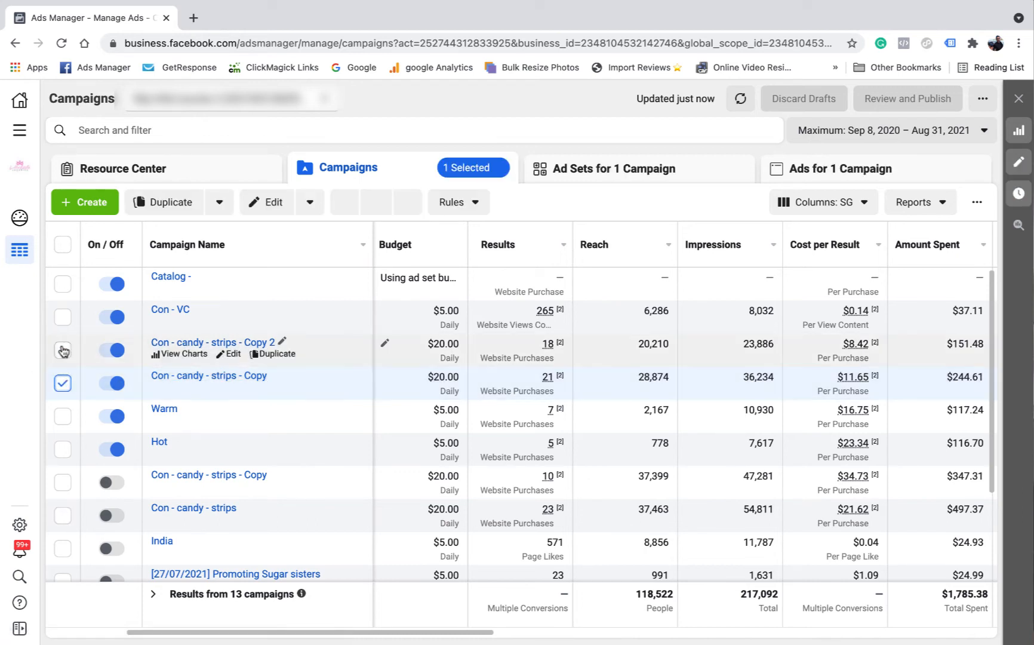
click(63, 350)
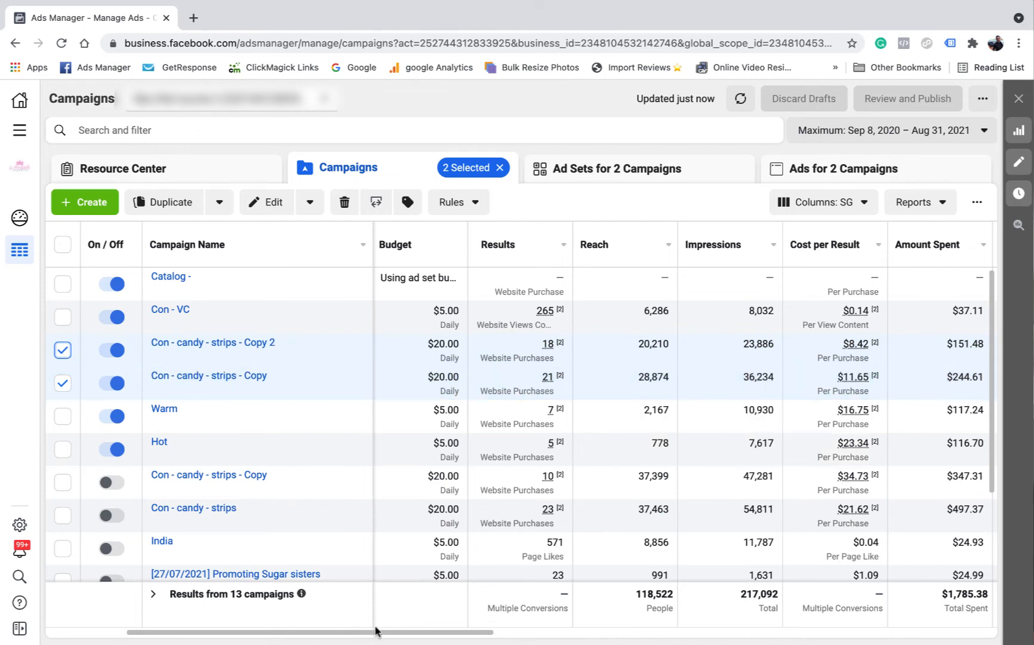
drag(377, 630, 845, 633)
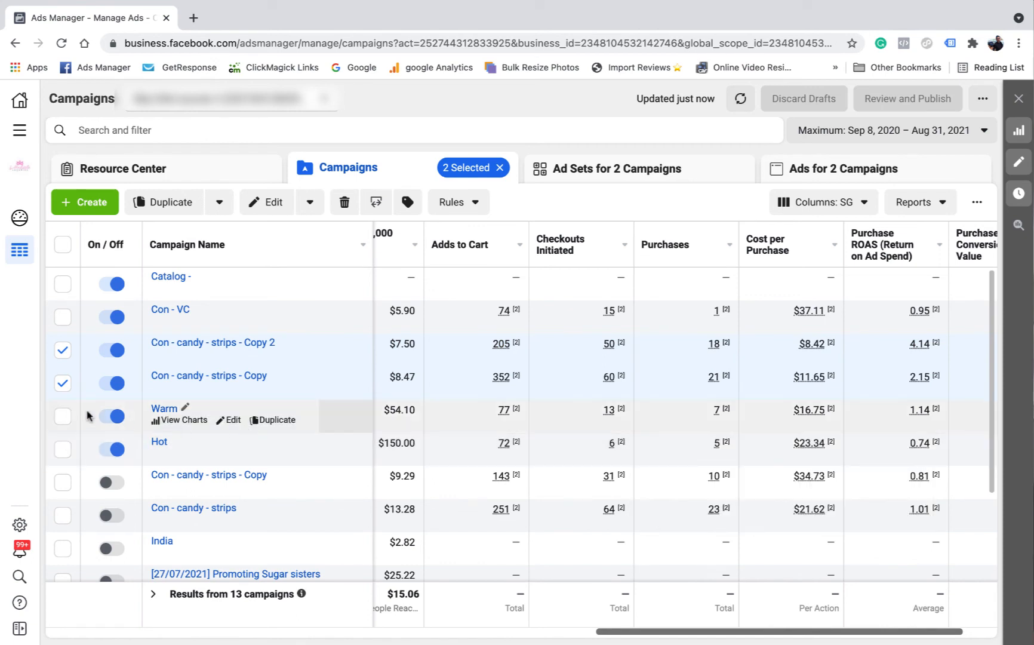
click(63, 350)
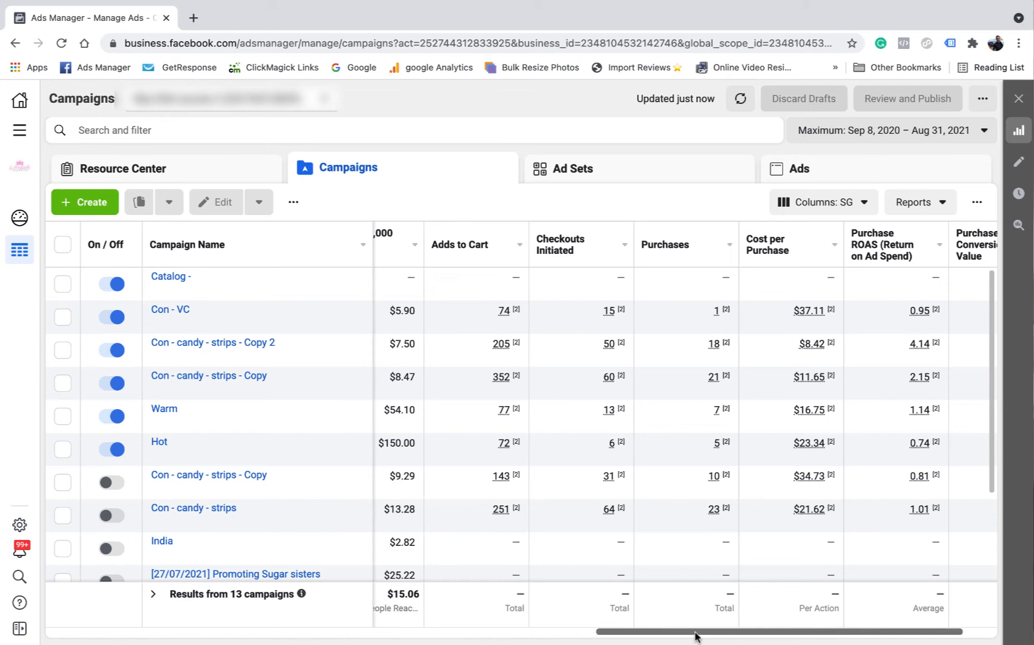
drag(694, 635, 242, 604)
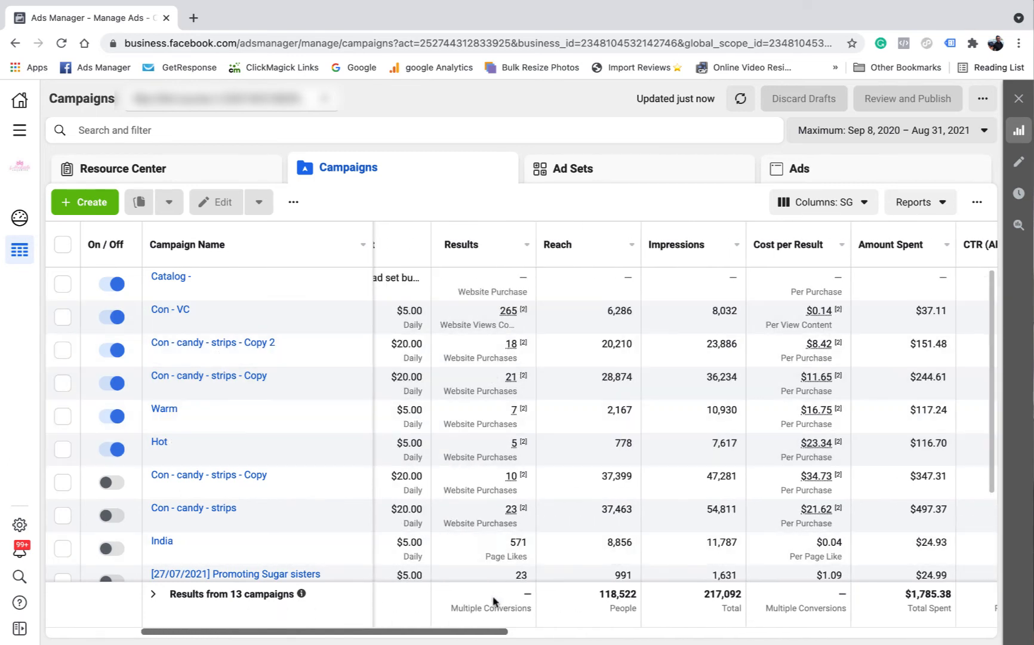
drag(489, 634, 481, 635)
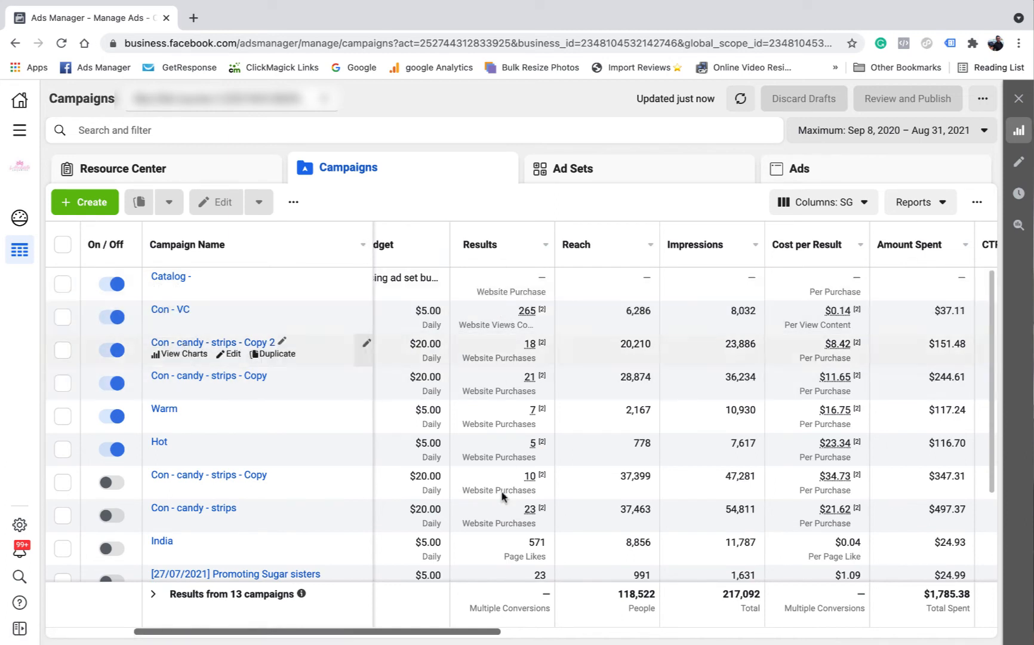
drag(474, 631, 916, 637)
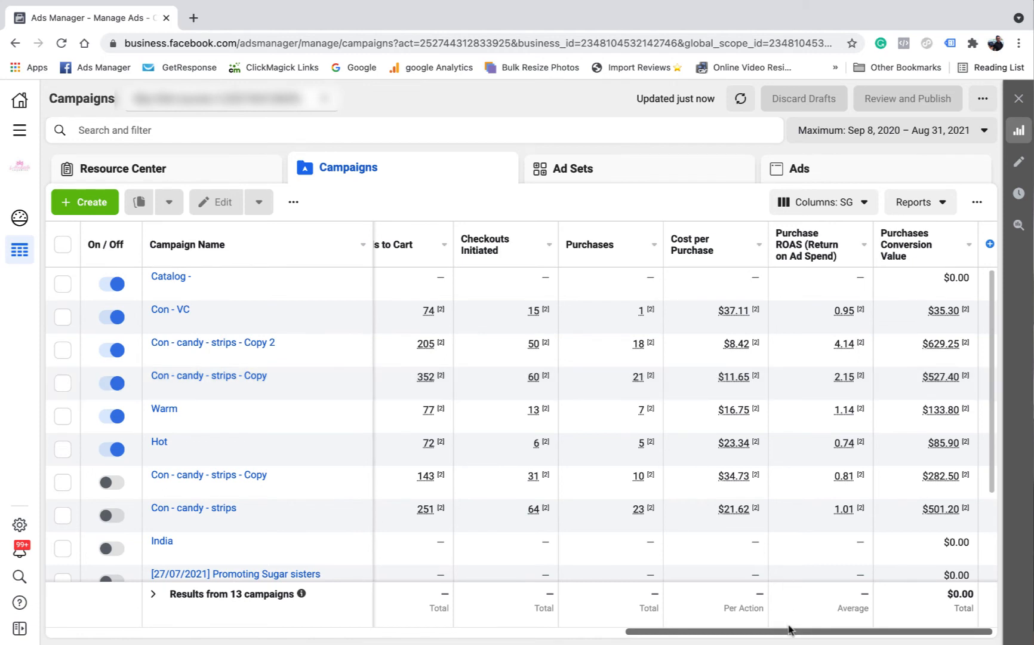
drag(791, 633, 797, 632)
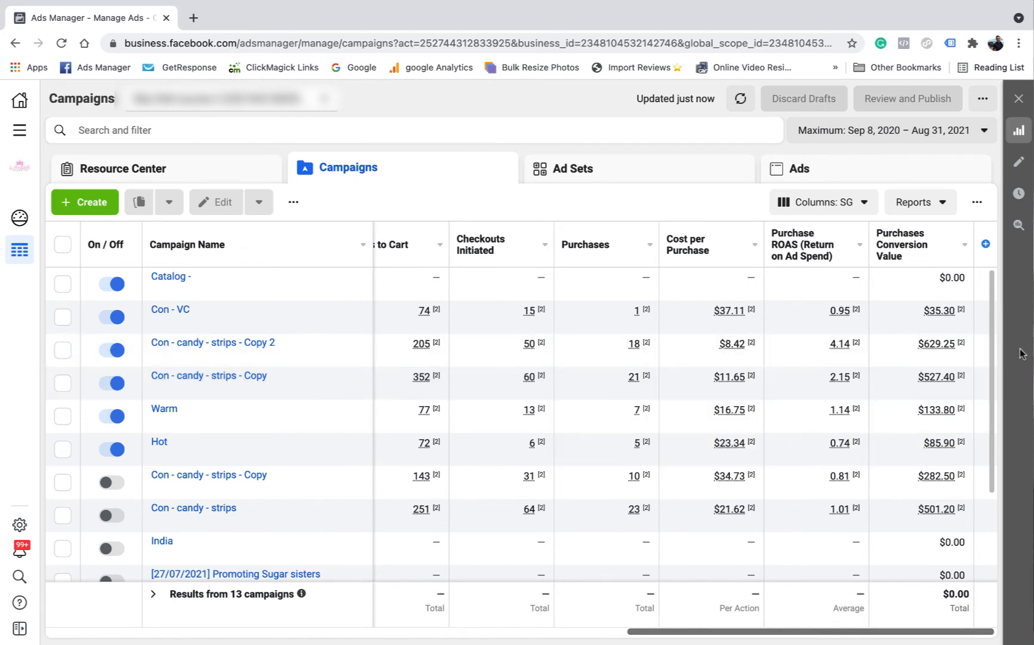
drag(891, 637, 416, 605)
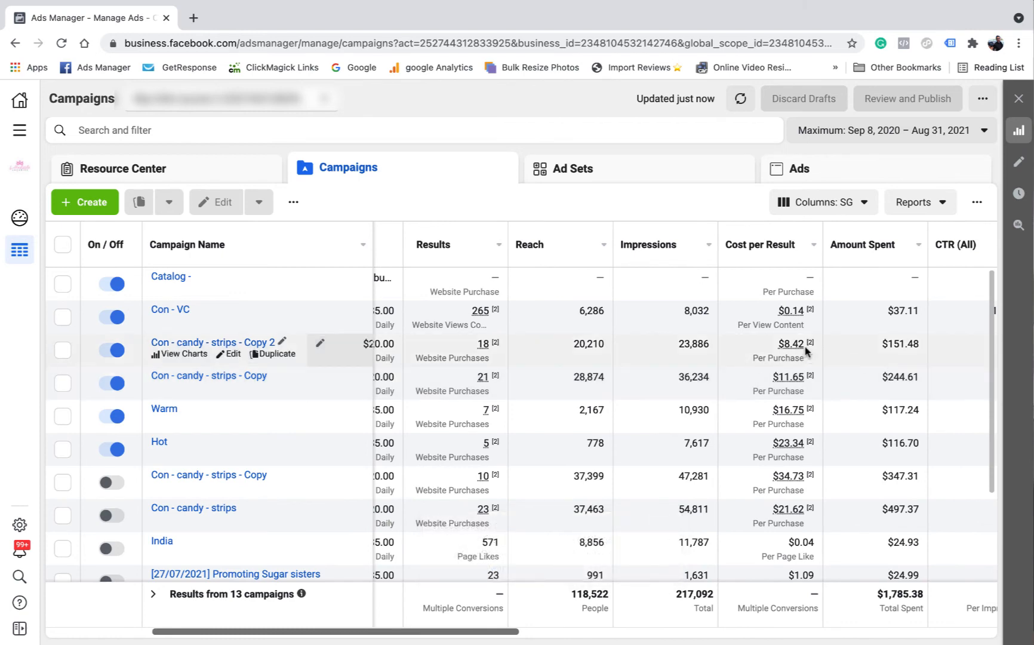
scroll(597, 346, left, 4)
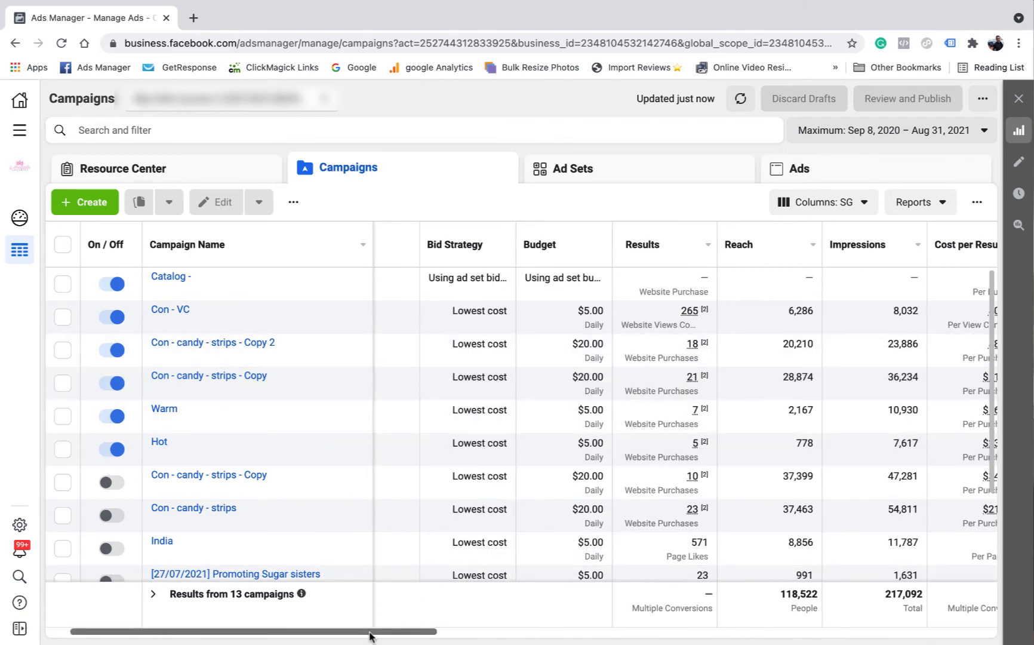
drag(370, 633, 325, 633)
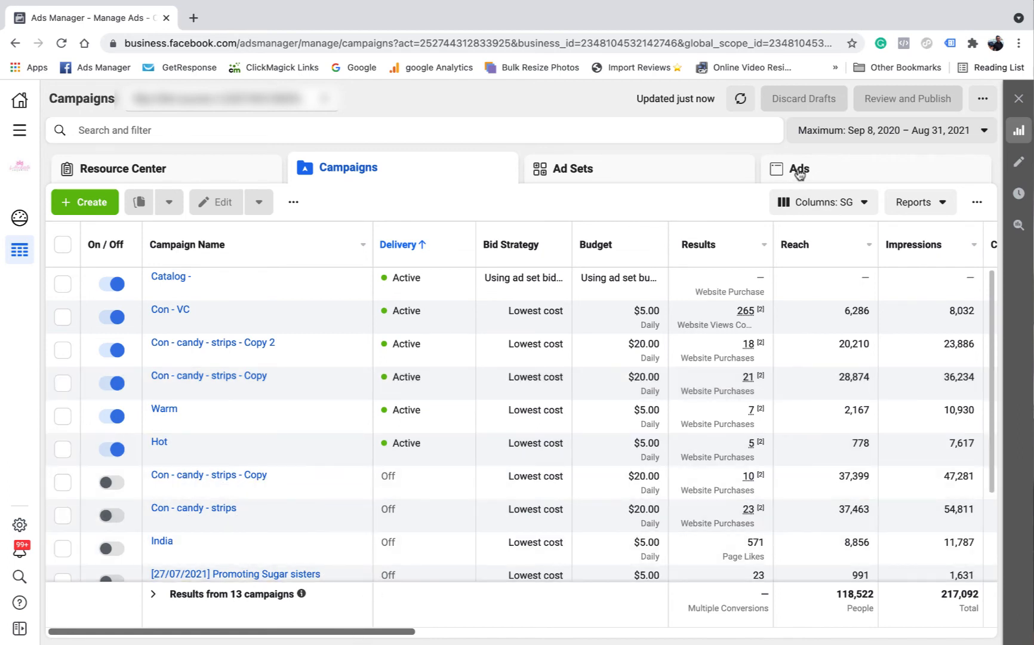
From the Ads list, open the Con - candy - nerds ad, read its full post copy, then close the editor
click(808, 172)
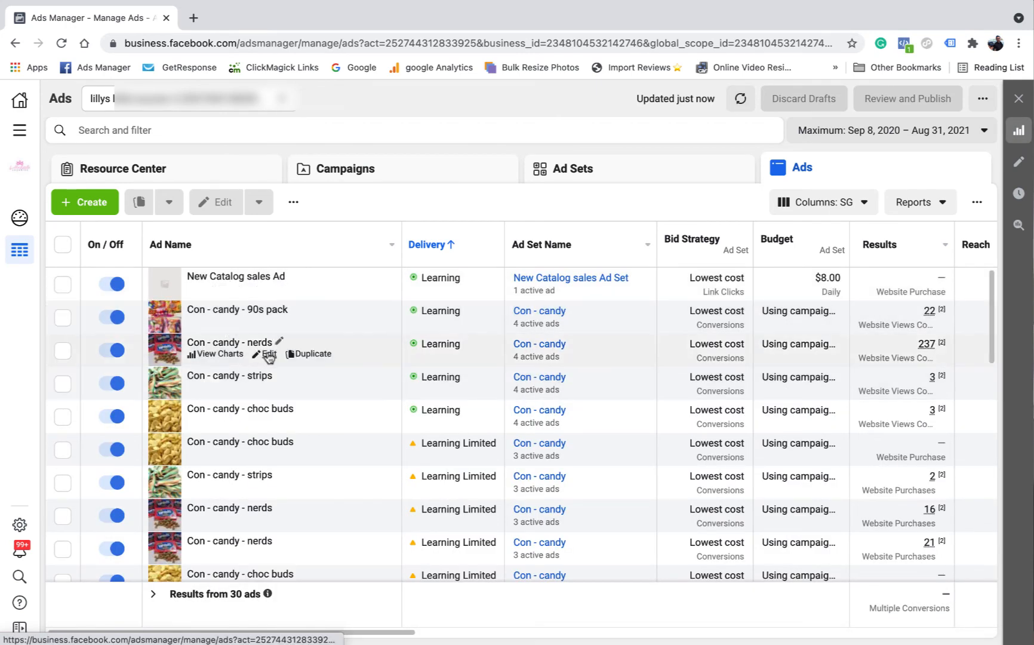
click(264, 353)
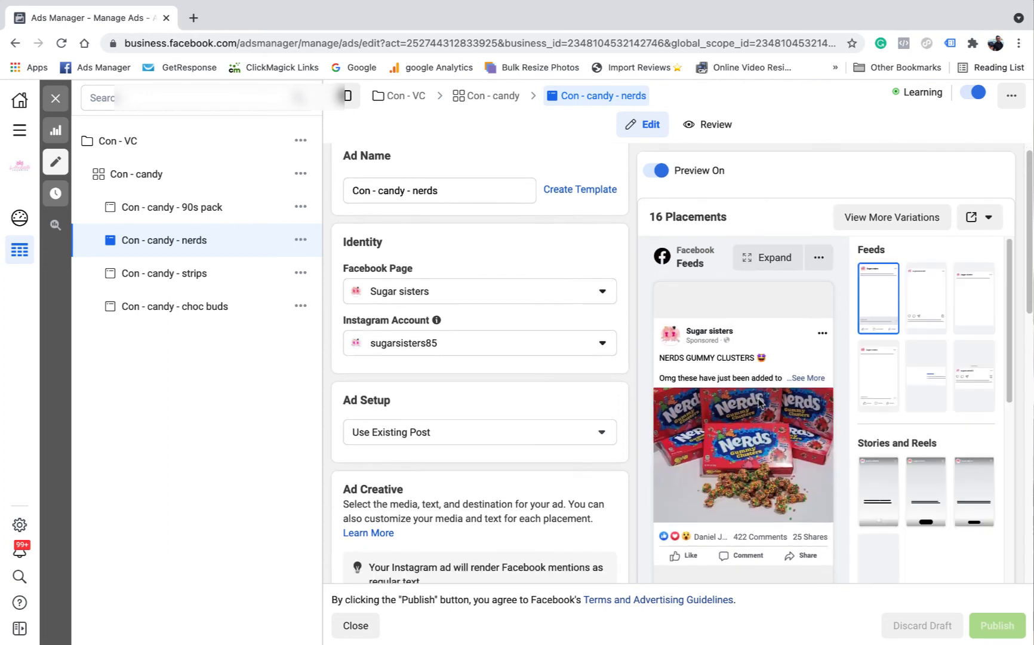
click(815, 379)
scroll(709, 404, down, 1)
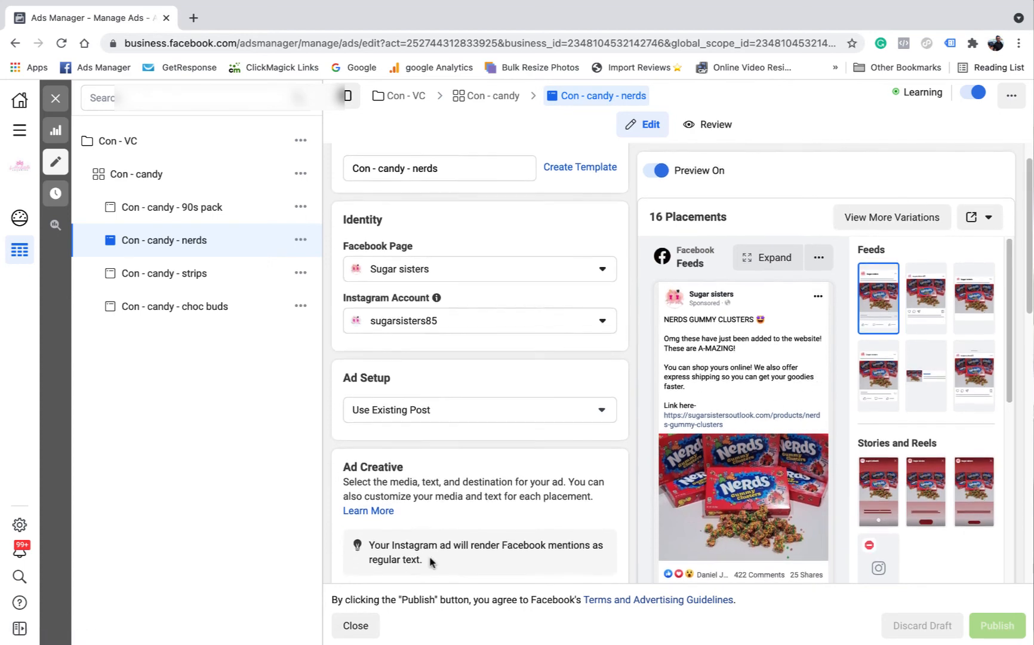
mouse_move(716, 550)
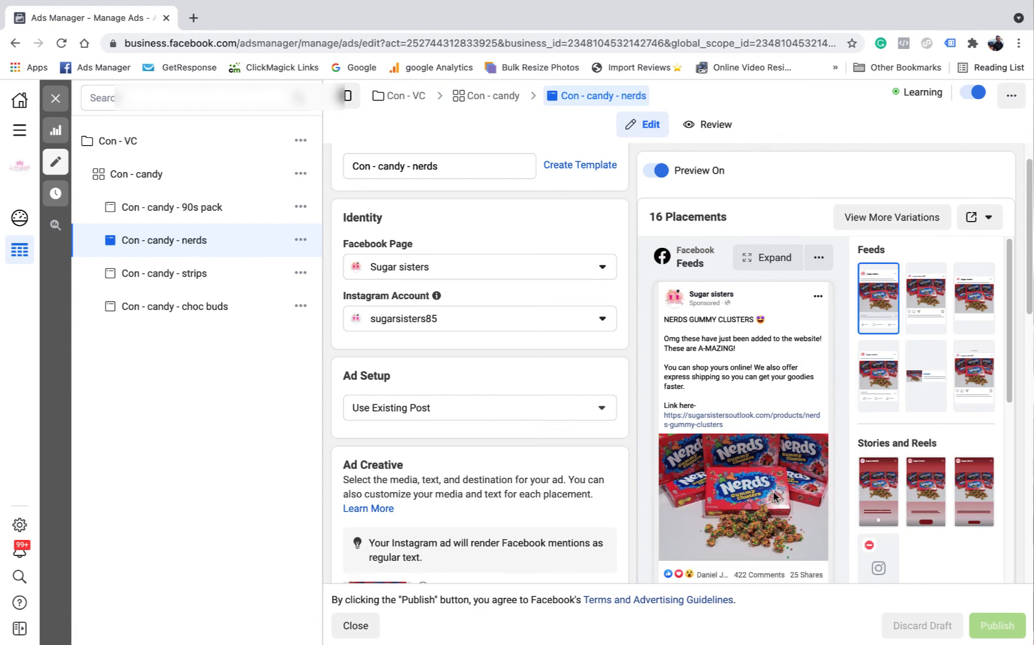
click(56, 98)
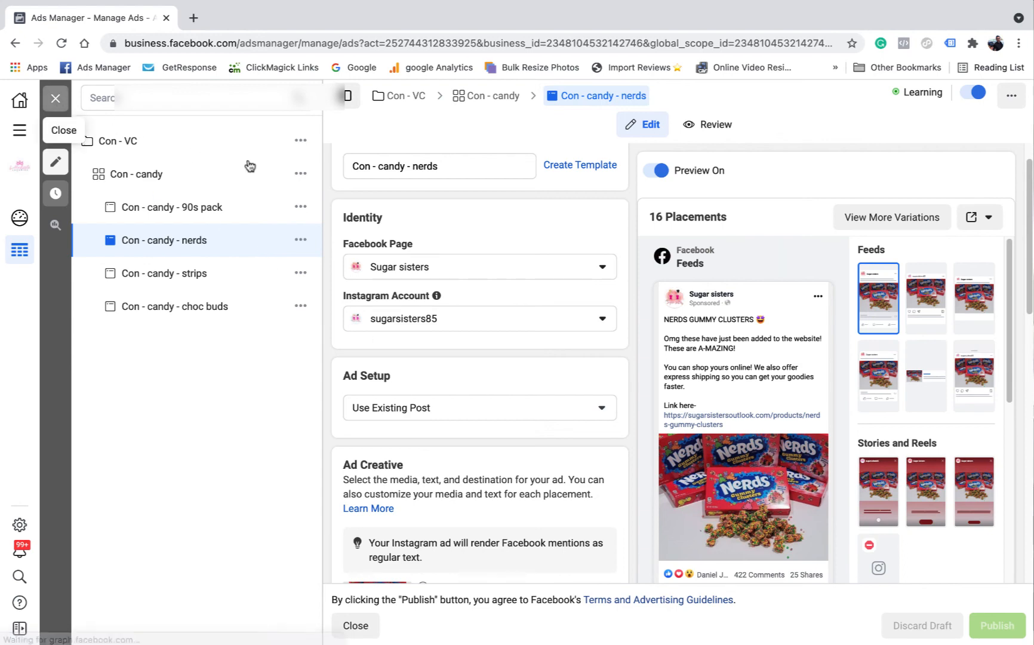
On the campaigns list, select the paused Con - candy ($128.87 spent) and Con - lollies ($69.78 spent) campaigns
click(455, 169)
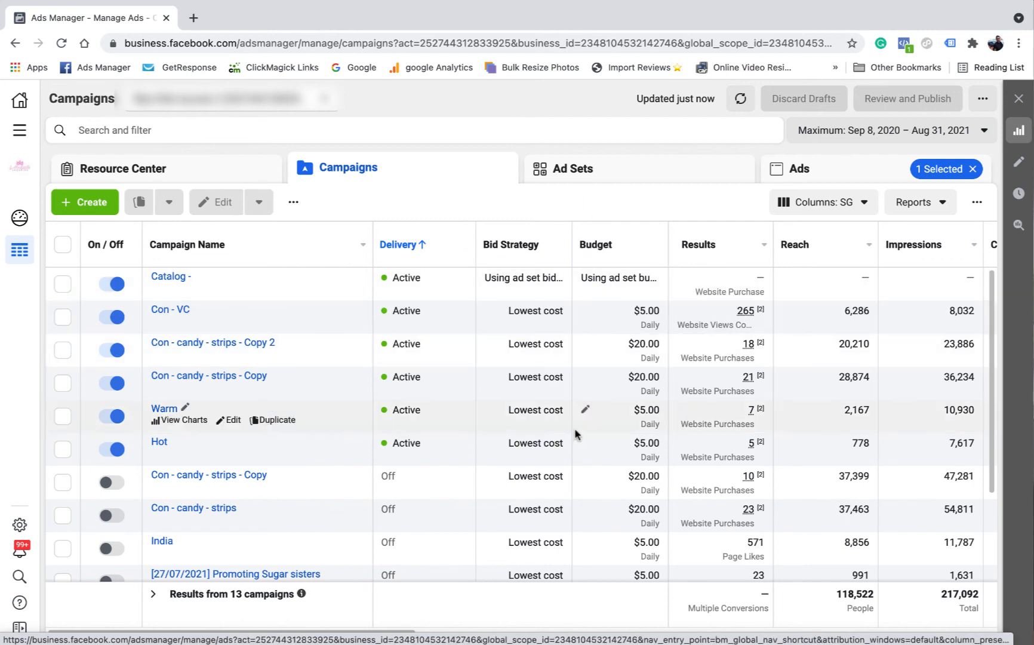
scroll(584, 625, right, 8)
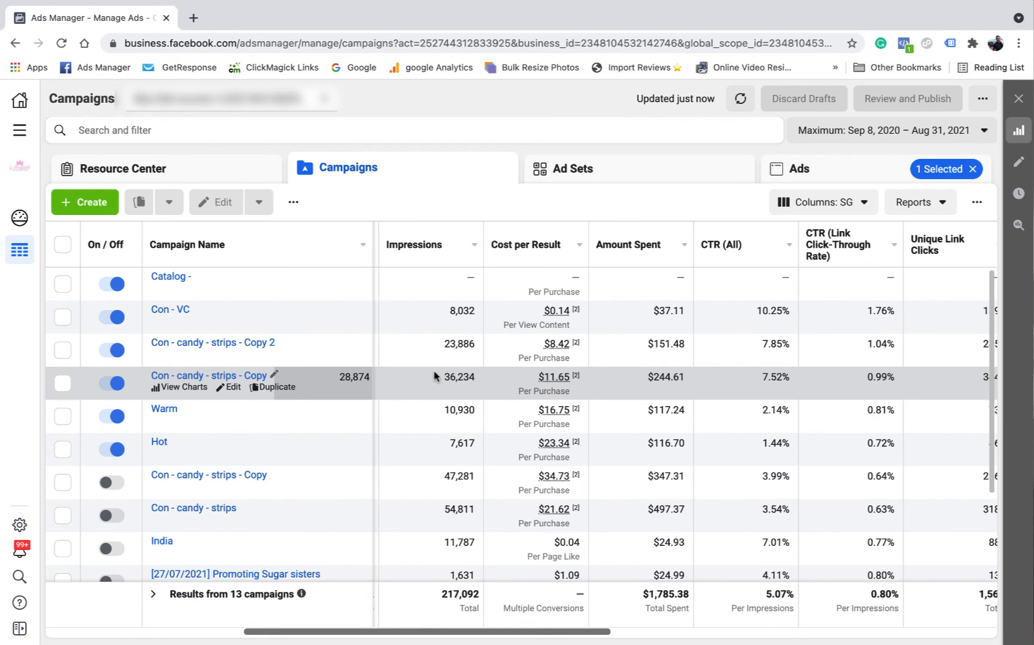
scroll(208, 506, down, 2)
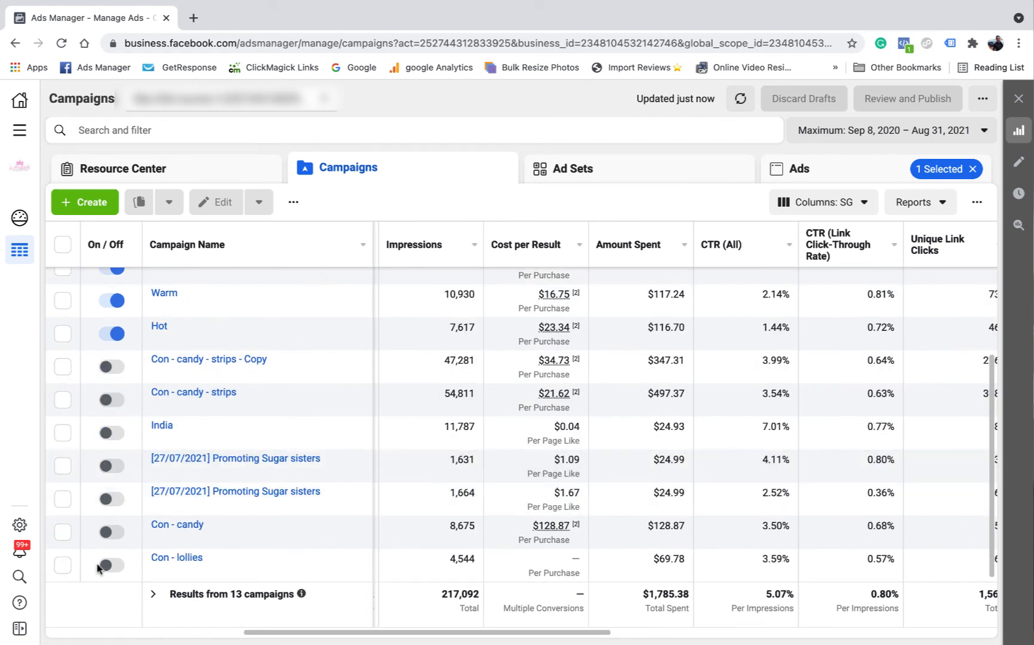
click(62, 532)
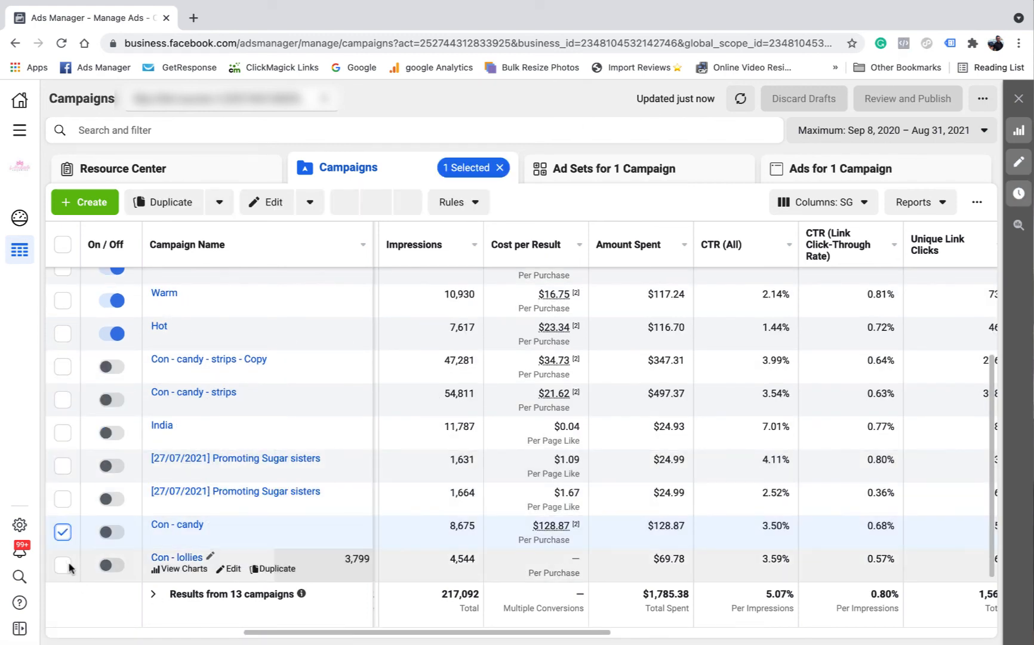
click(63, 564)
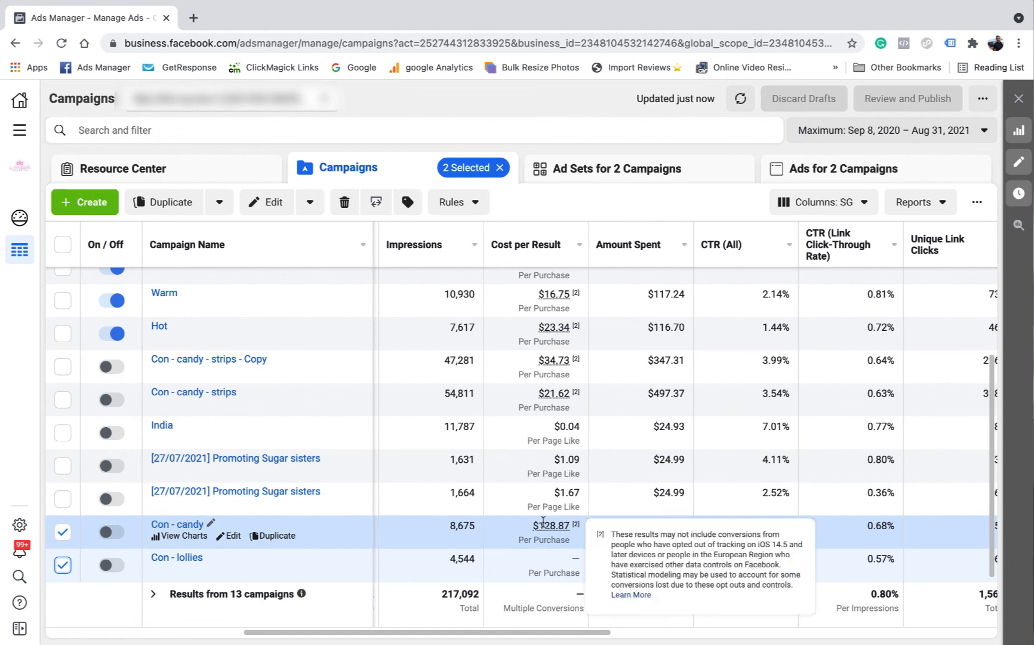
mouse_move(561, 526)
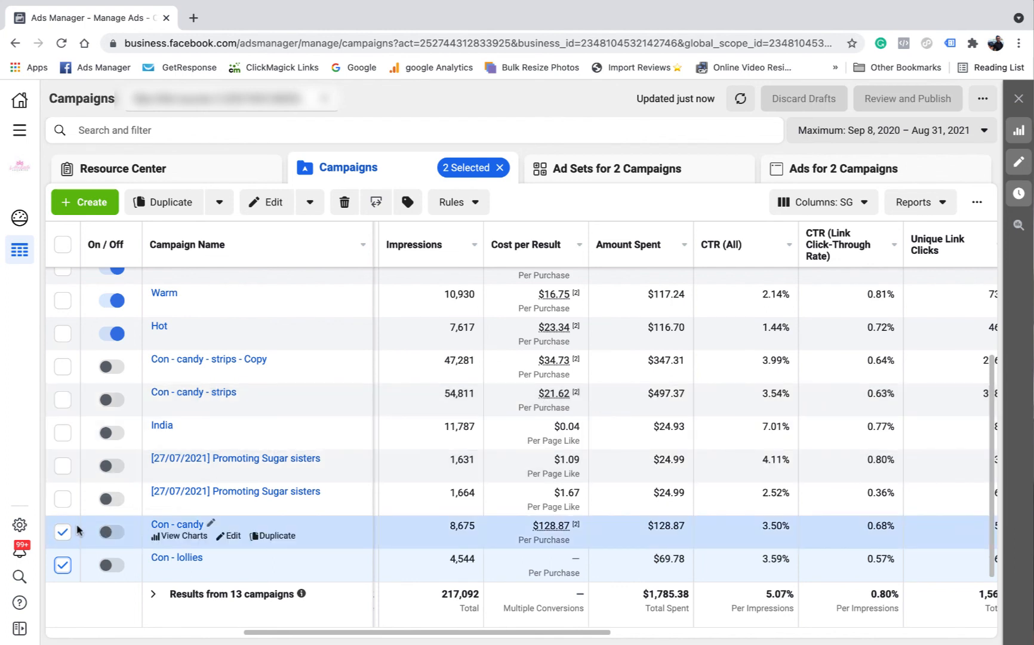
click(63, 564)
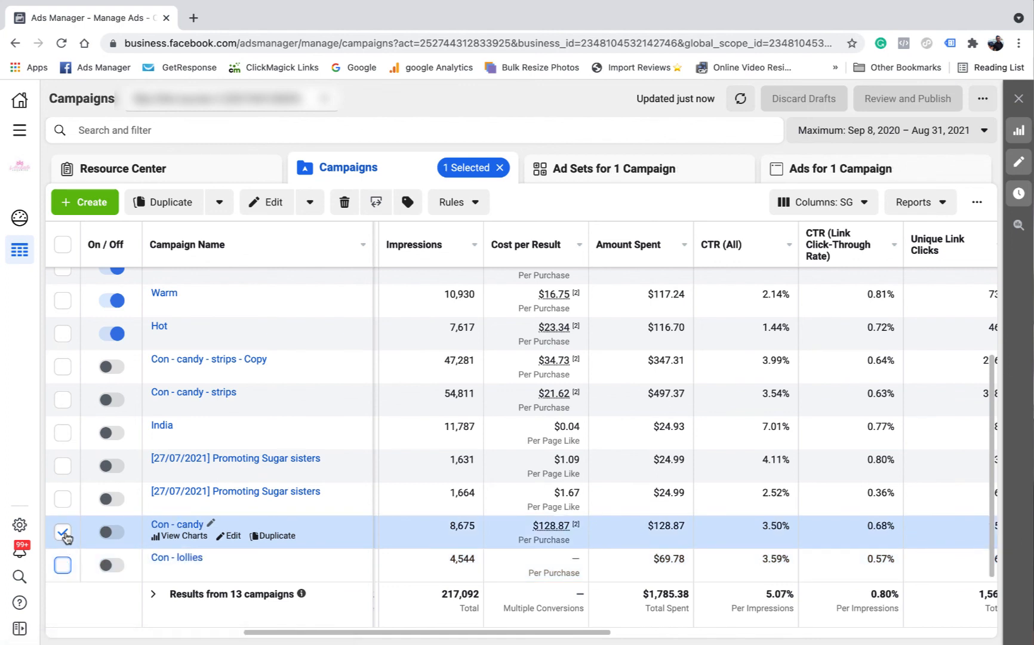
click(63, 564)
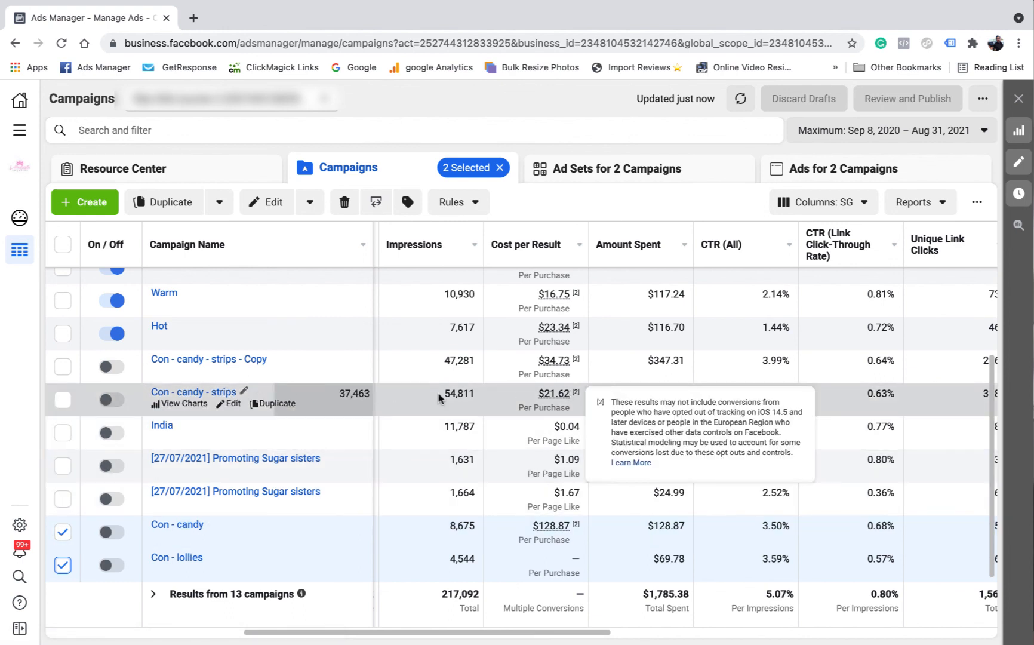
Deselect Con - candy and select the paused Con - candy - strips - Copy and Con - candy - strips campaigns
click(62, 532)
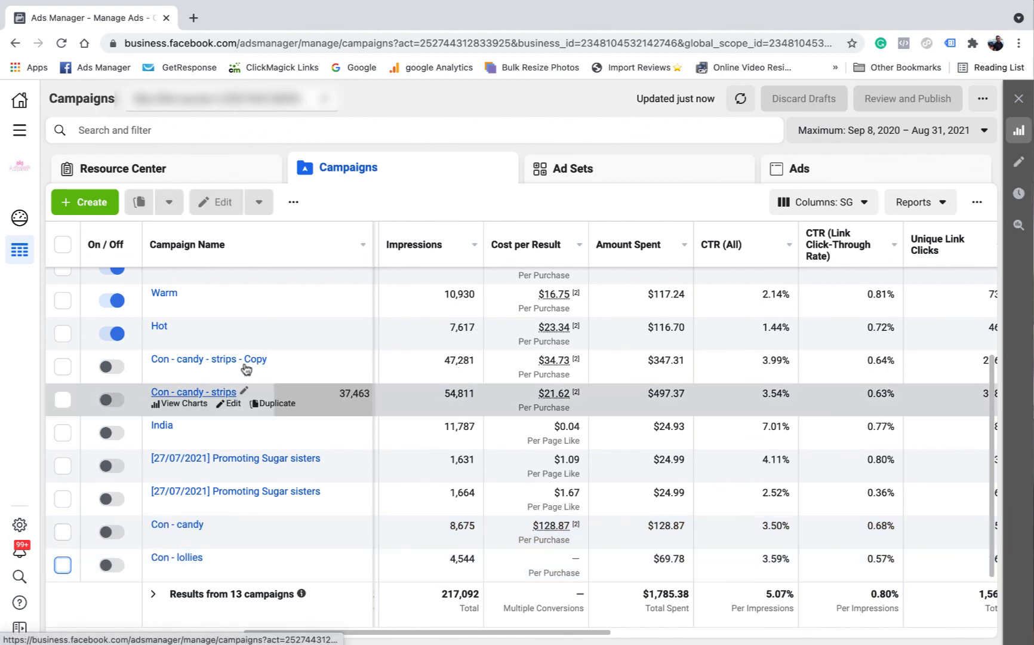
click(420, 374)
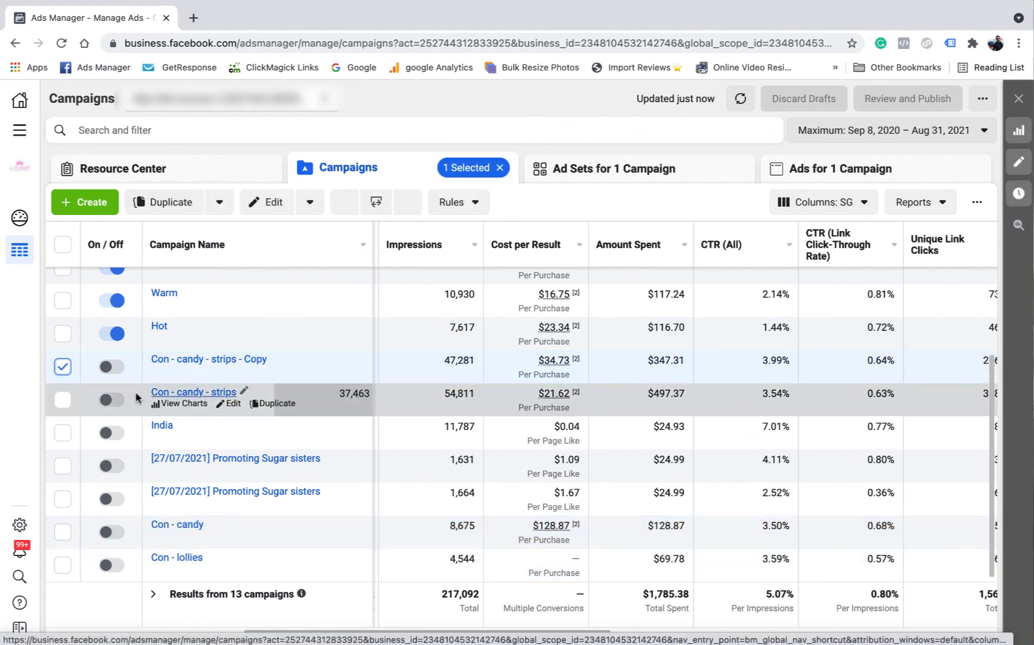
click(63, 400)
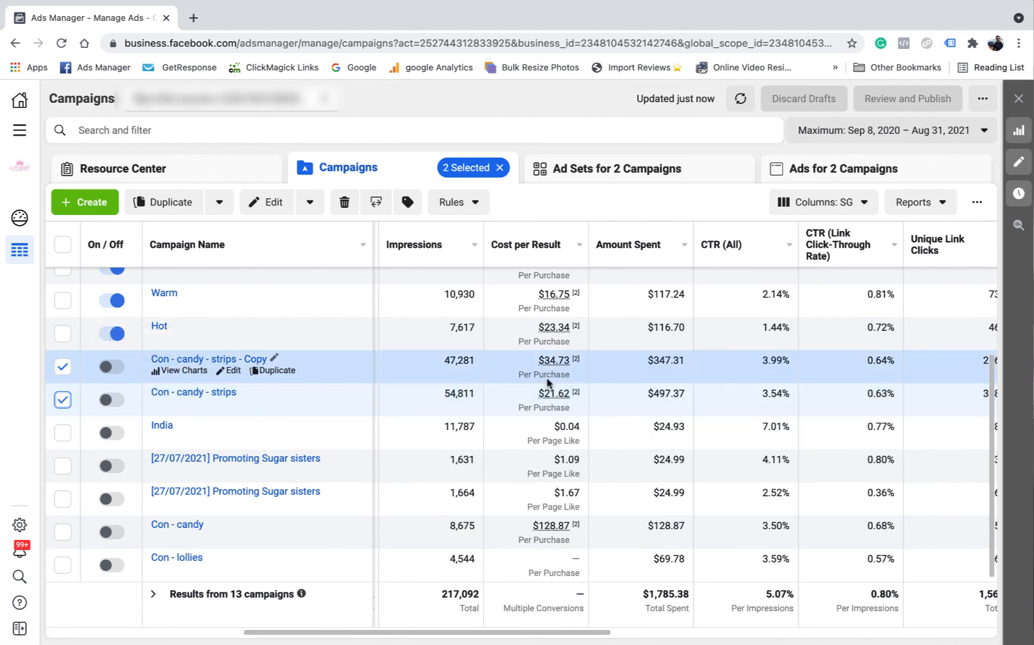
Deselect both strips campaigns so nothing is selected, and scroll back to the list top
click(62, 366)
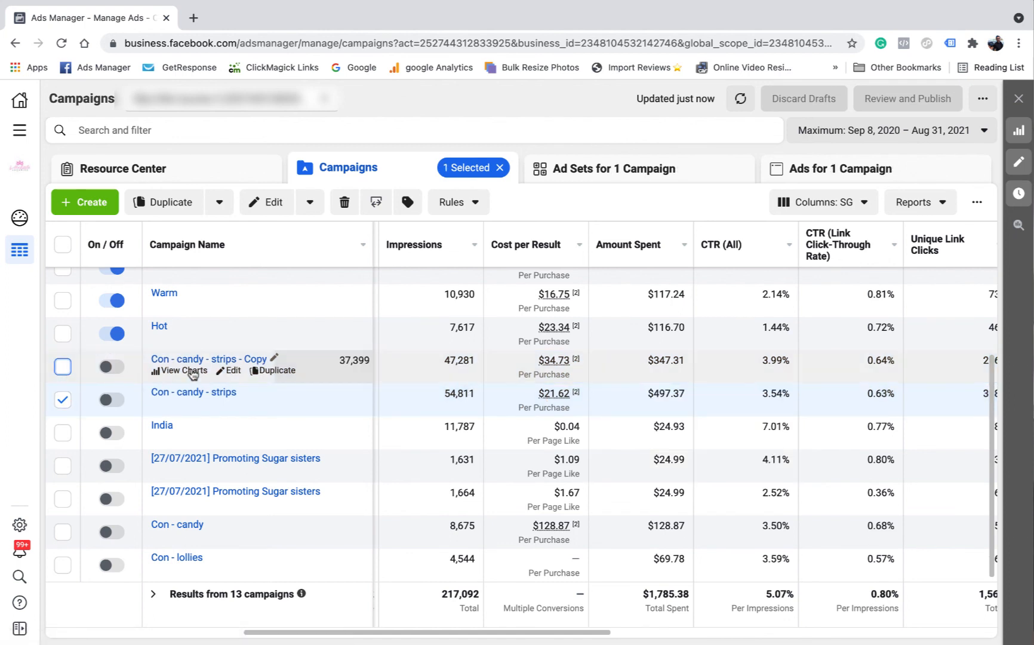
scroll(239, 394, up, 1)
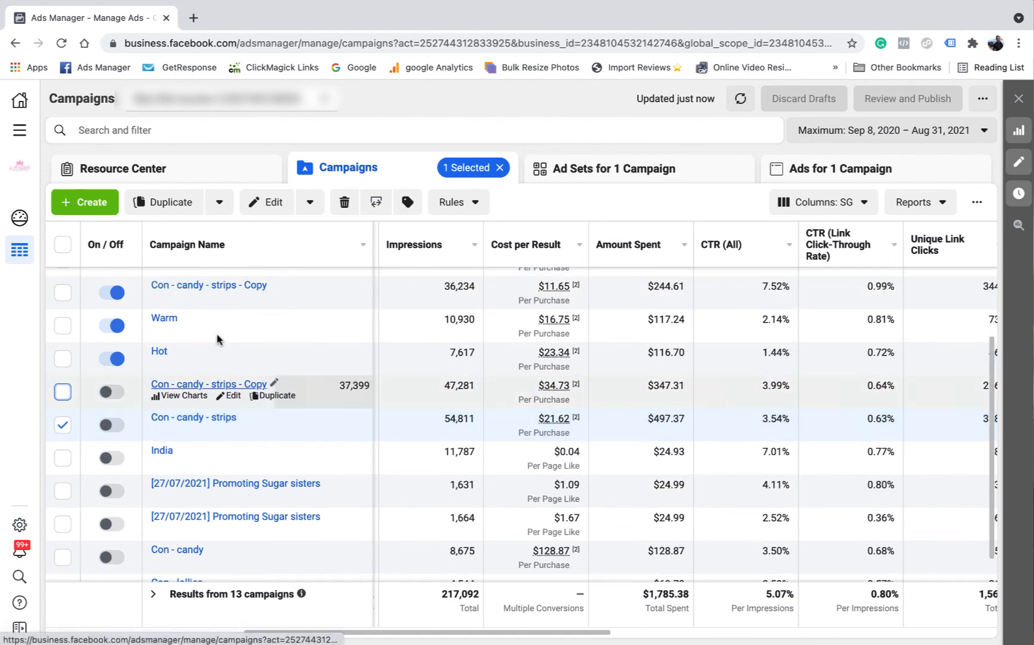
mouse_move(536, 287)
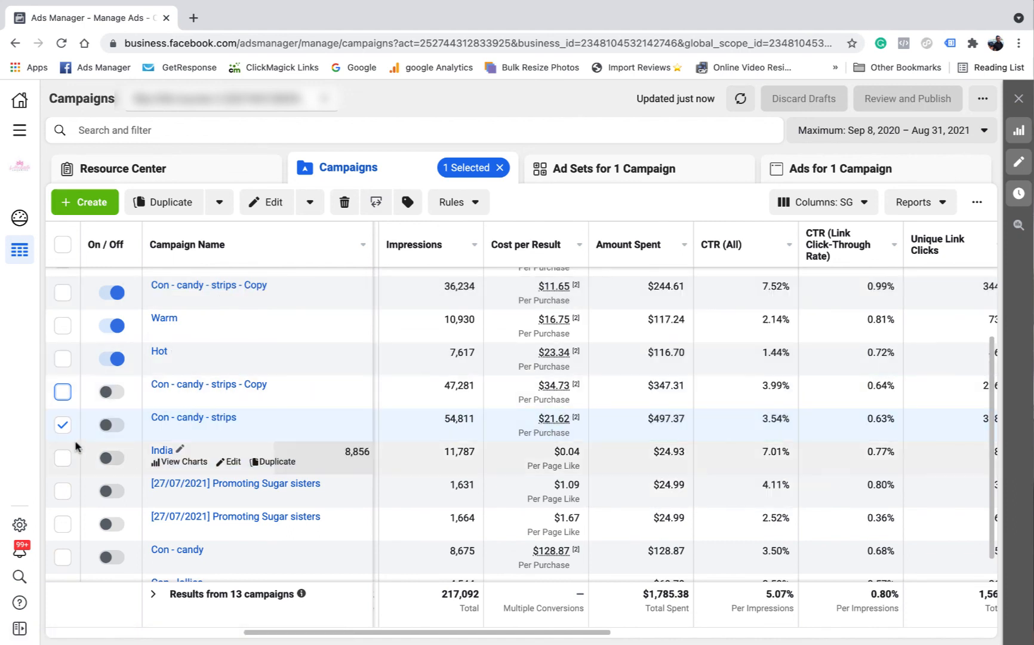
click(62, 424)
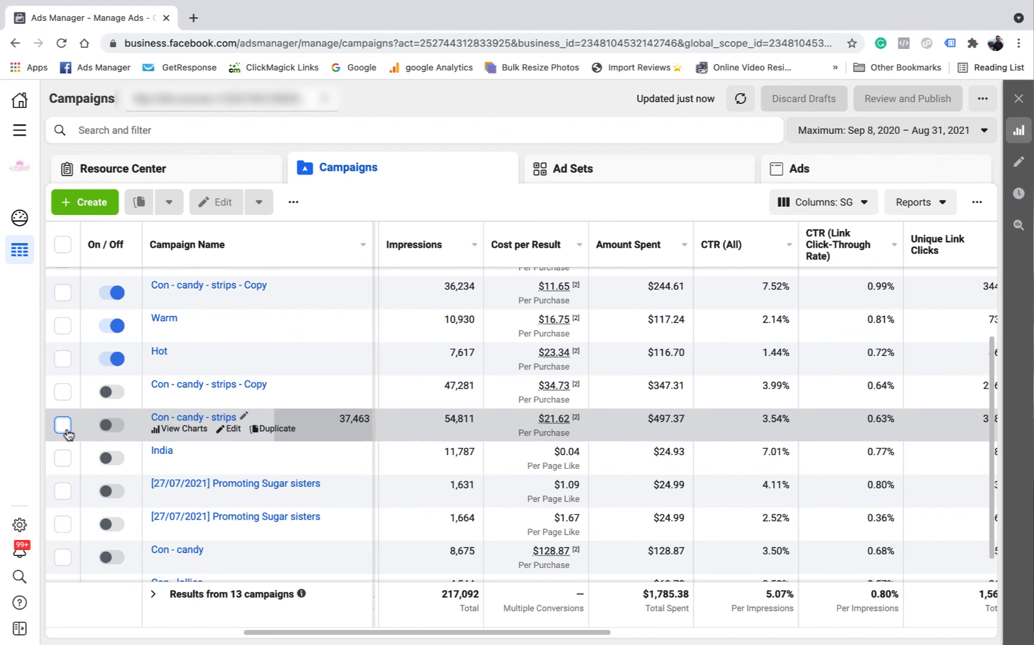
scroll(359, 436, up, 3)
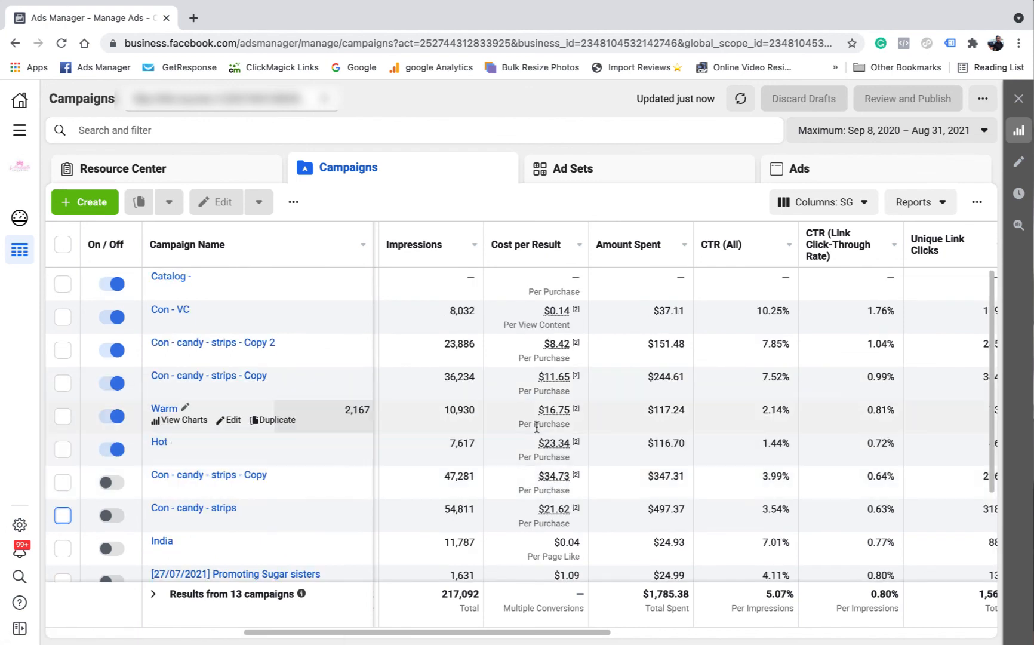